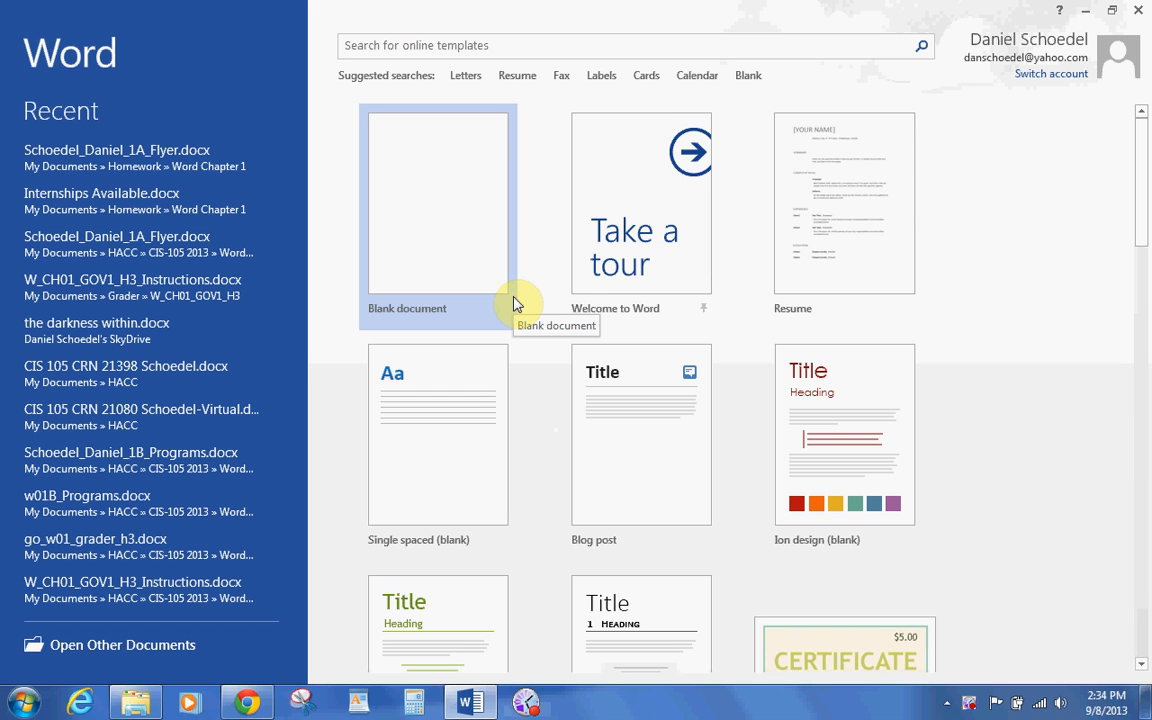
Switch to Chrome and review the files listed in the Word Chapter 1 (Week 4) course module.
left_click(245, 707)
scroll(275, 432, "down", 2)
scroll(270, 200, "up", 2)
left_click(268, 12)
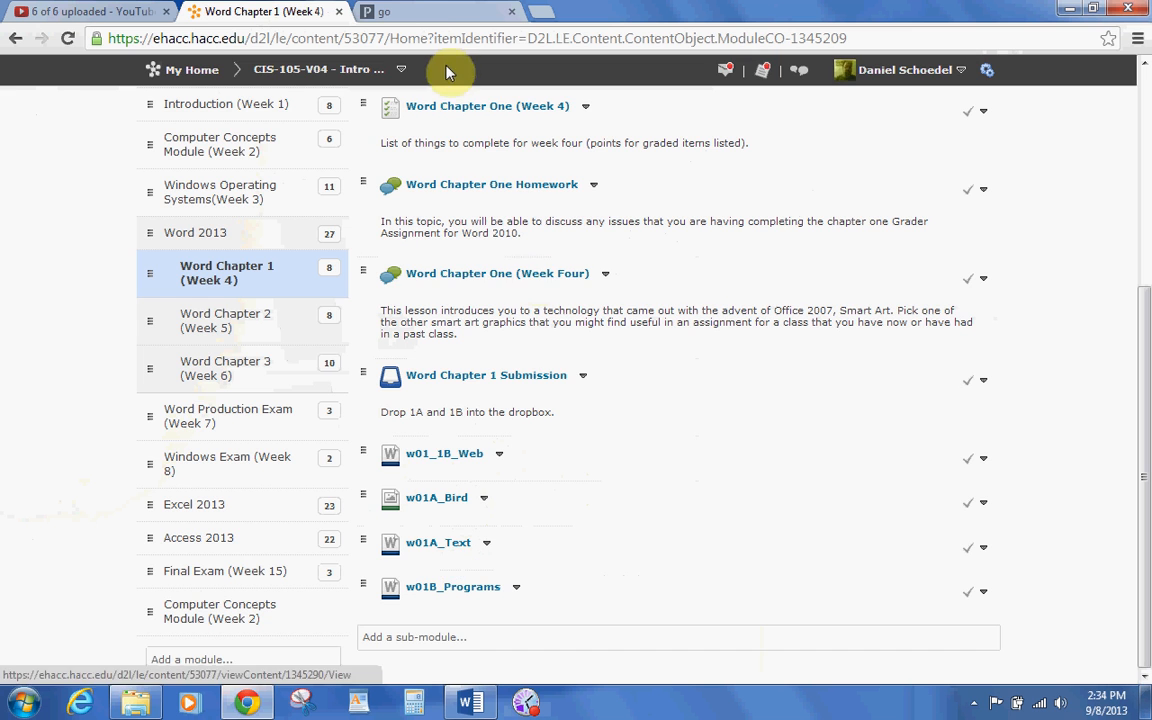
Download the Word Chapter 1 student data files from the GO! with Microsoft Office 2013 Volume 1 companion site, and close the site.
left_click(427, 17)
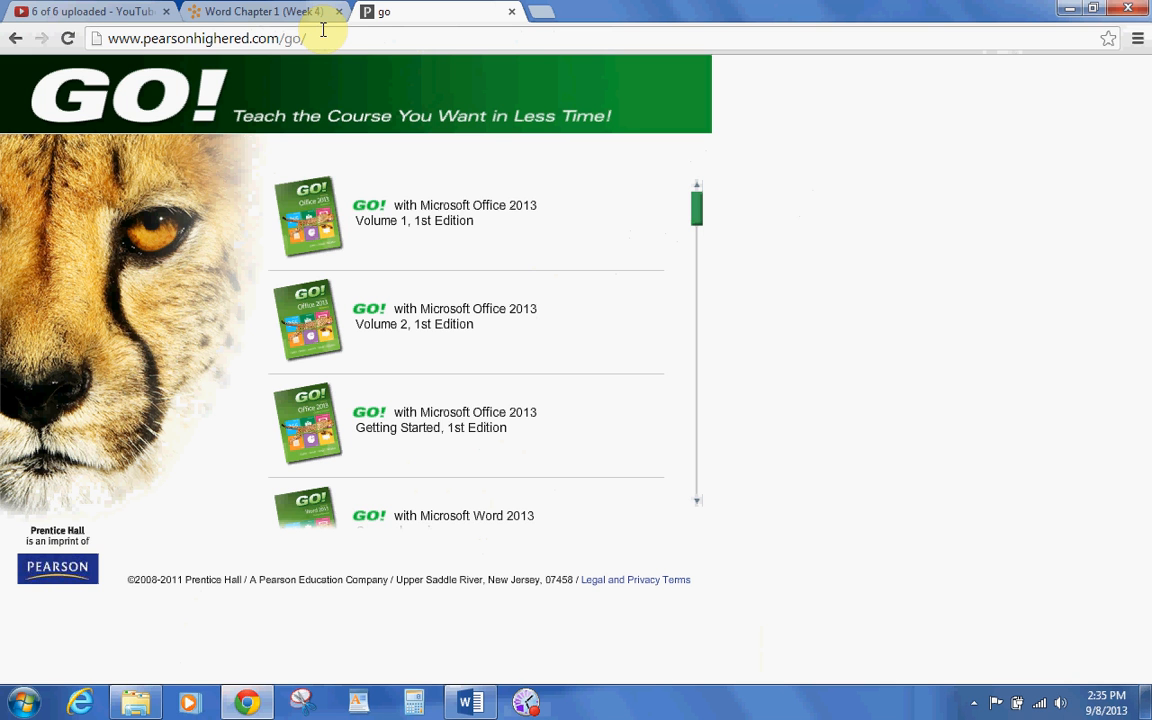
left_click(427, 220)
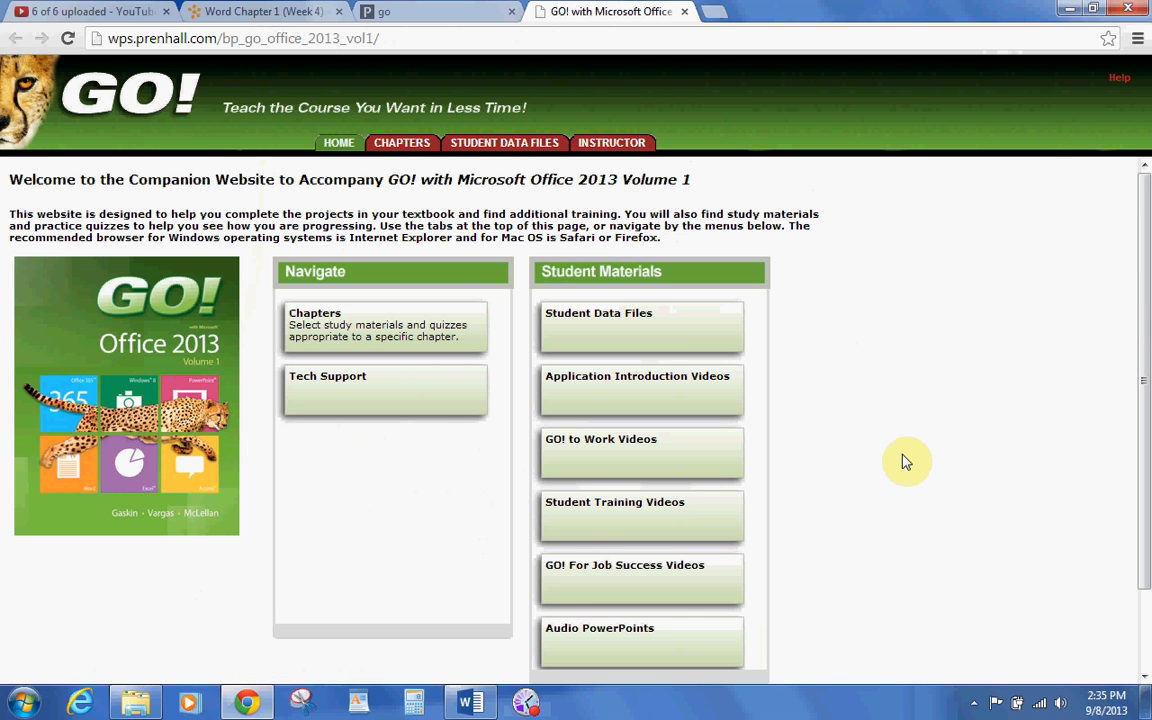
left_click(662, 345)
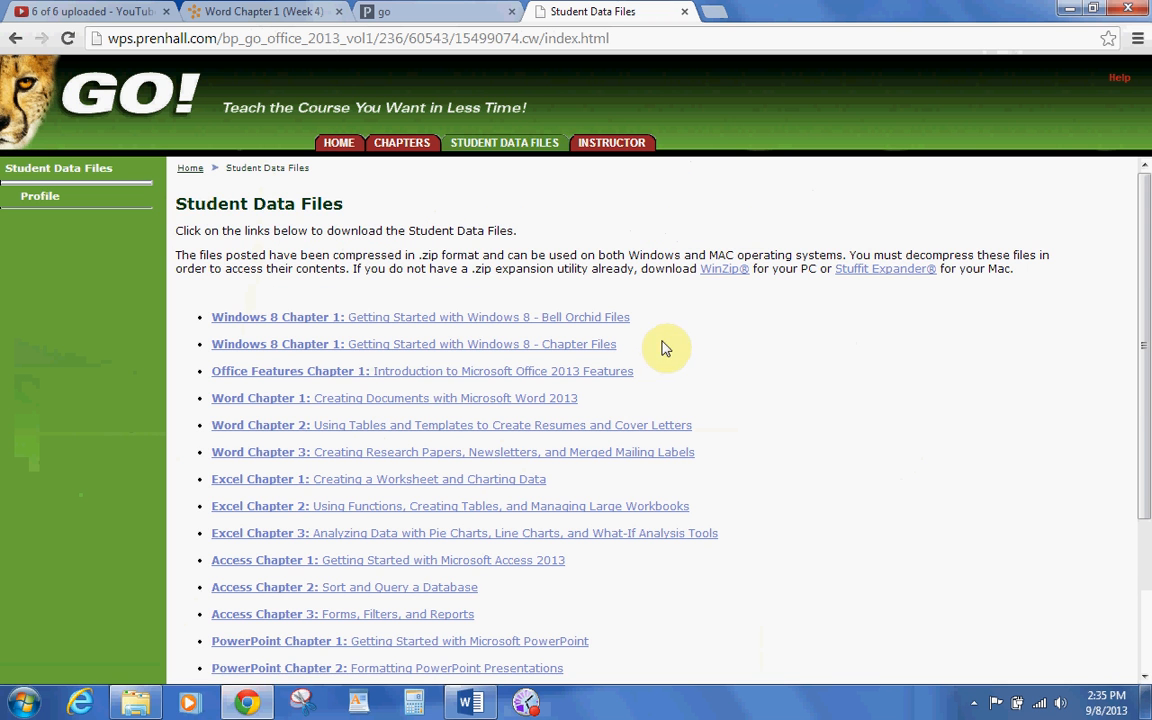
left_click(424, 400)
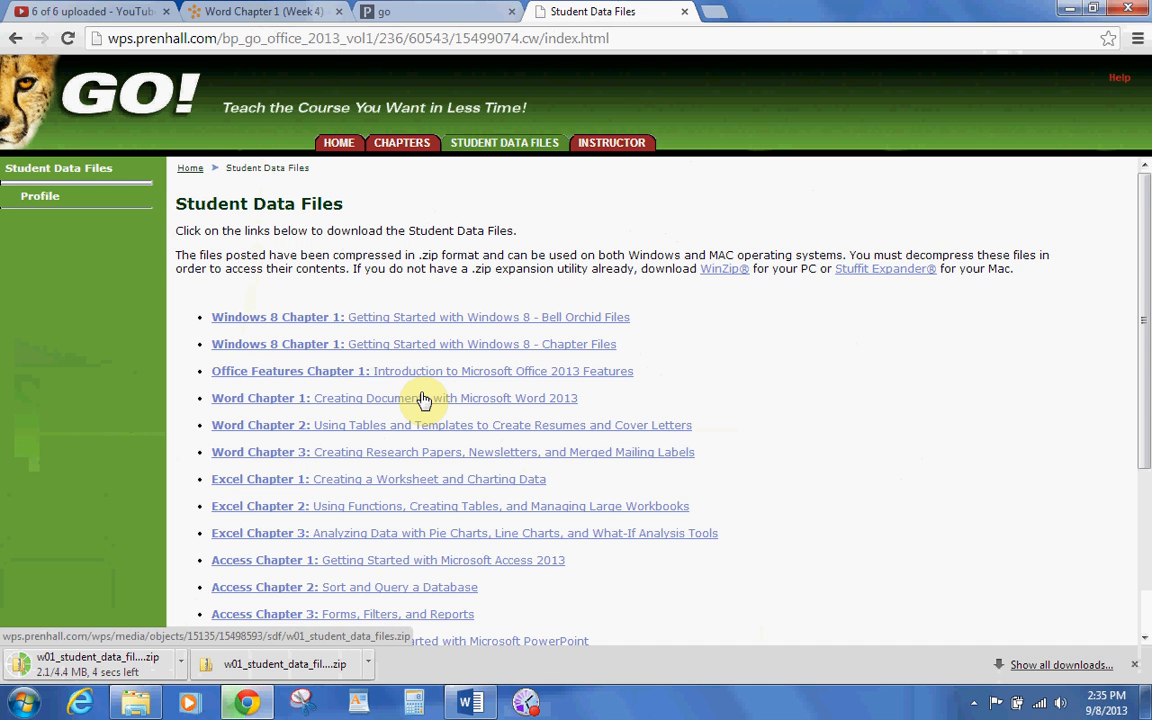
left_click(681, 15)
scroll(480, 370, "down", 1)
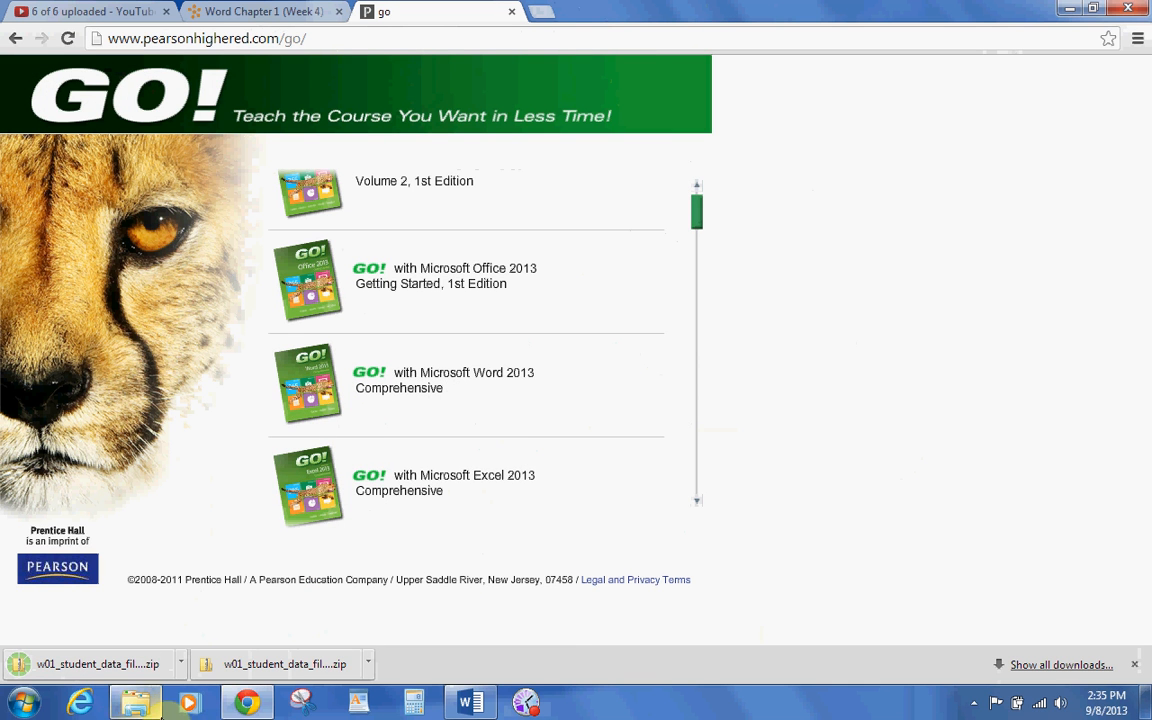
left_click(1143, 665)
Switch to Windows Explorer and browse from Documents > HACC > CIS-105 2013 > Word 2013 > Chapter 1 to the innermost w01_student_data_files folder.
left_click(136, 703)
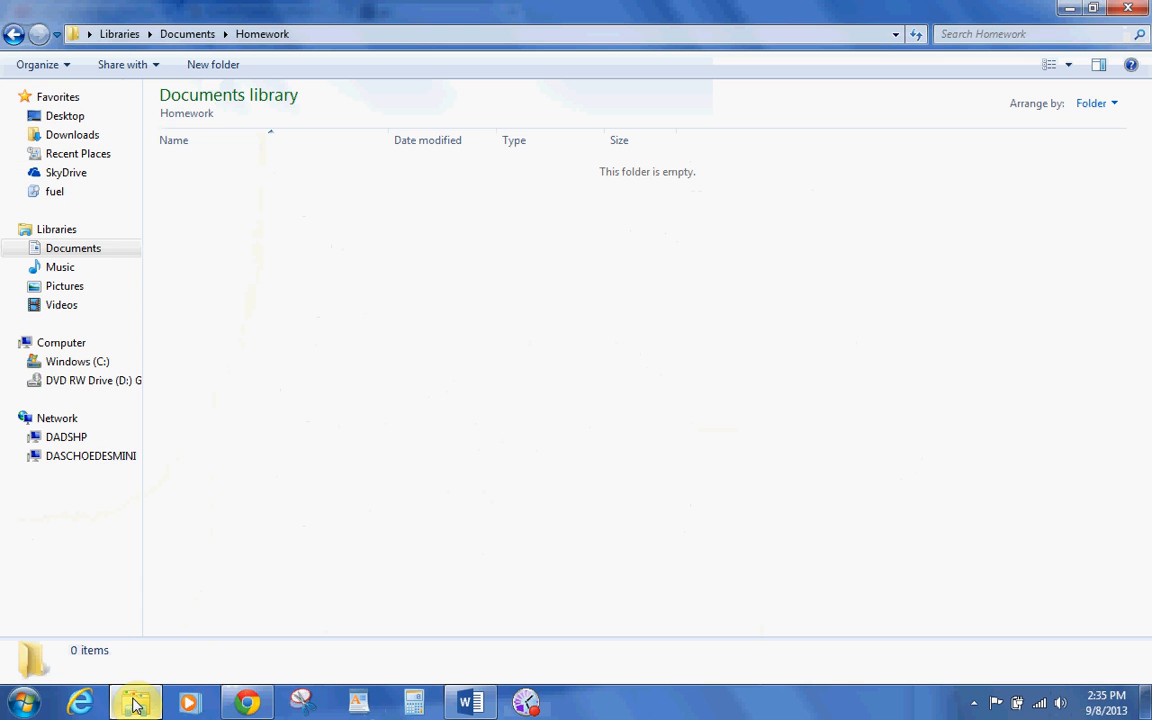
left_click(68, 252)
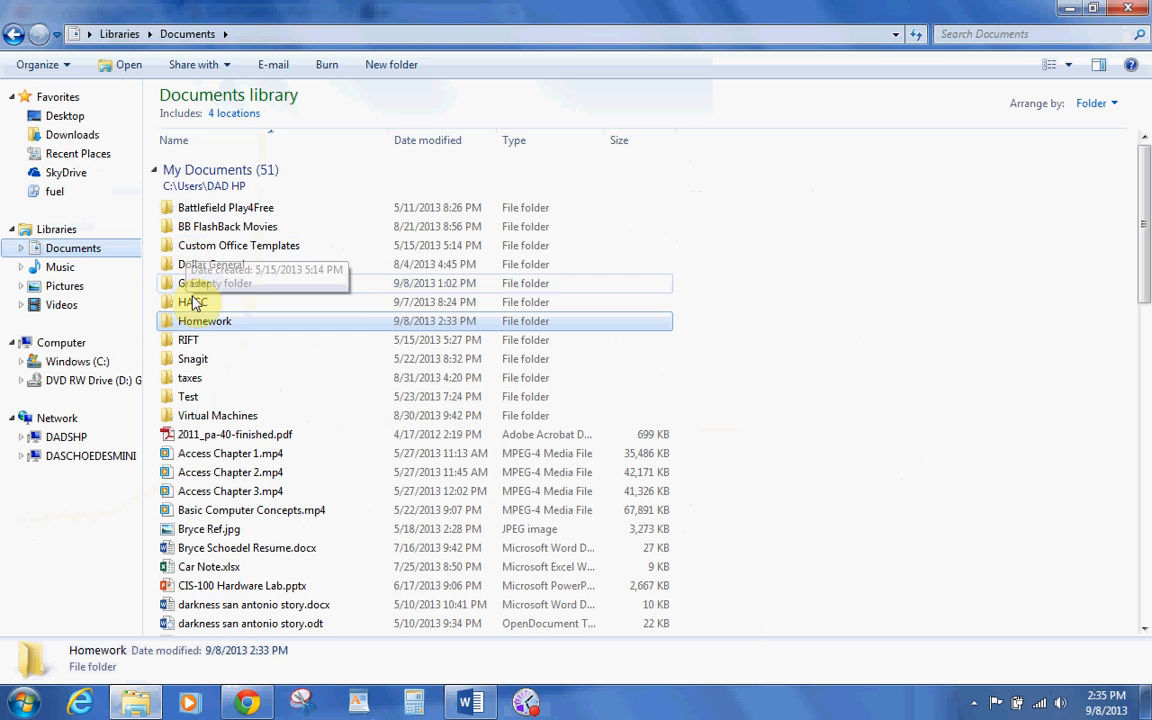
double_click(193, 302)
double_click(203, 168)
double_click(200, 222)
left_click(198, 168)
double_click(198, 168)
double_click(197, 205)
left_click(206, 175)
double_click(205, 176)
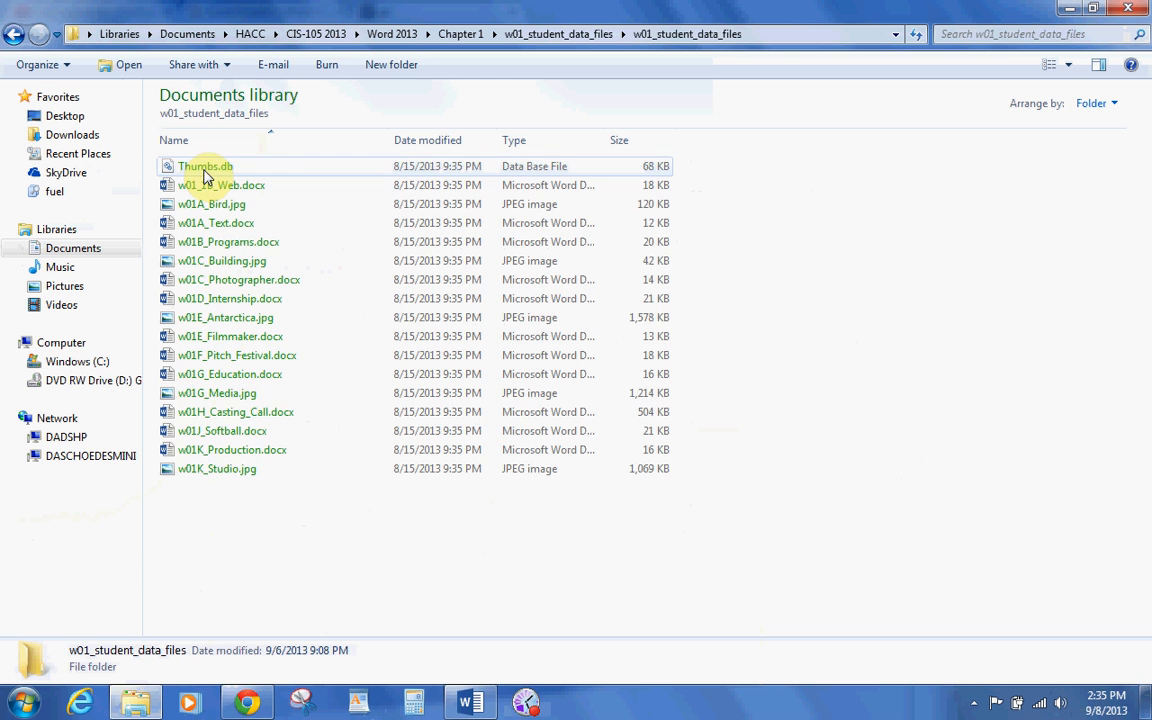
Switch to Word and create a blank document.
left_click(478, 703)
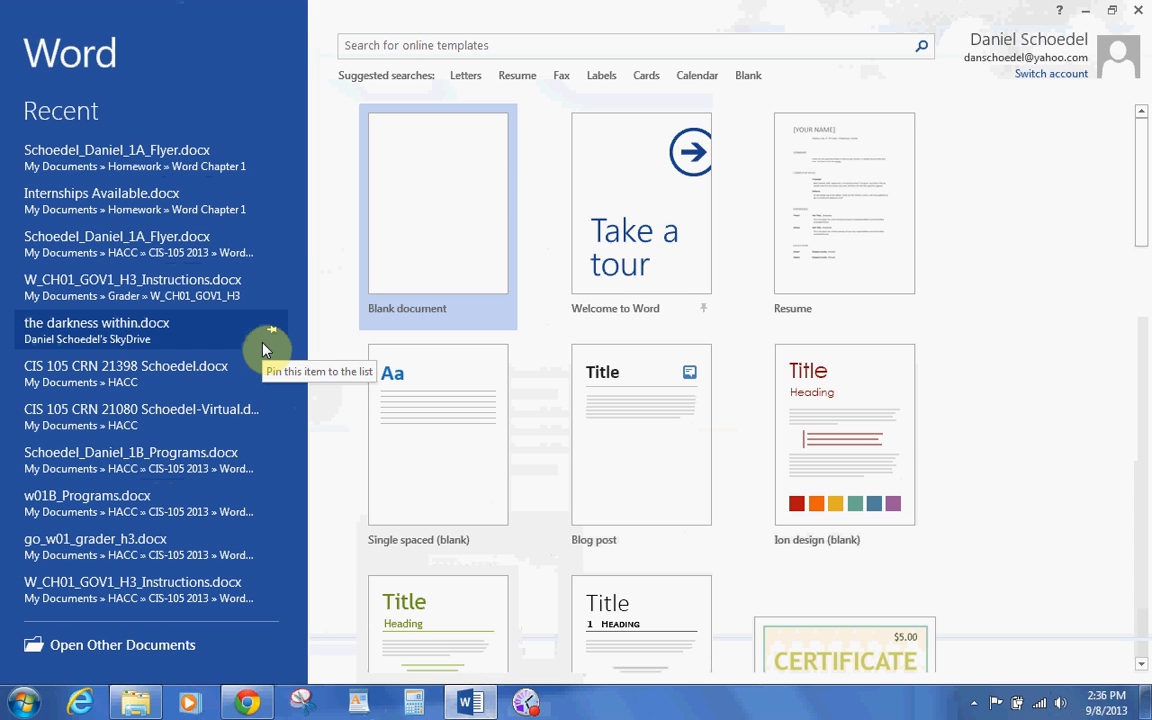
left_click(431, 210)
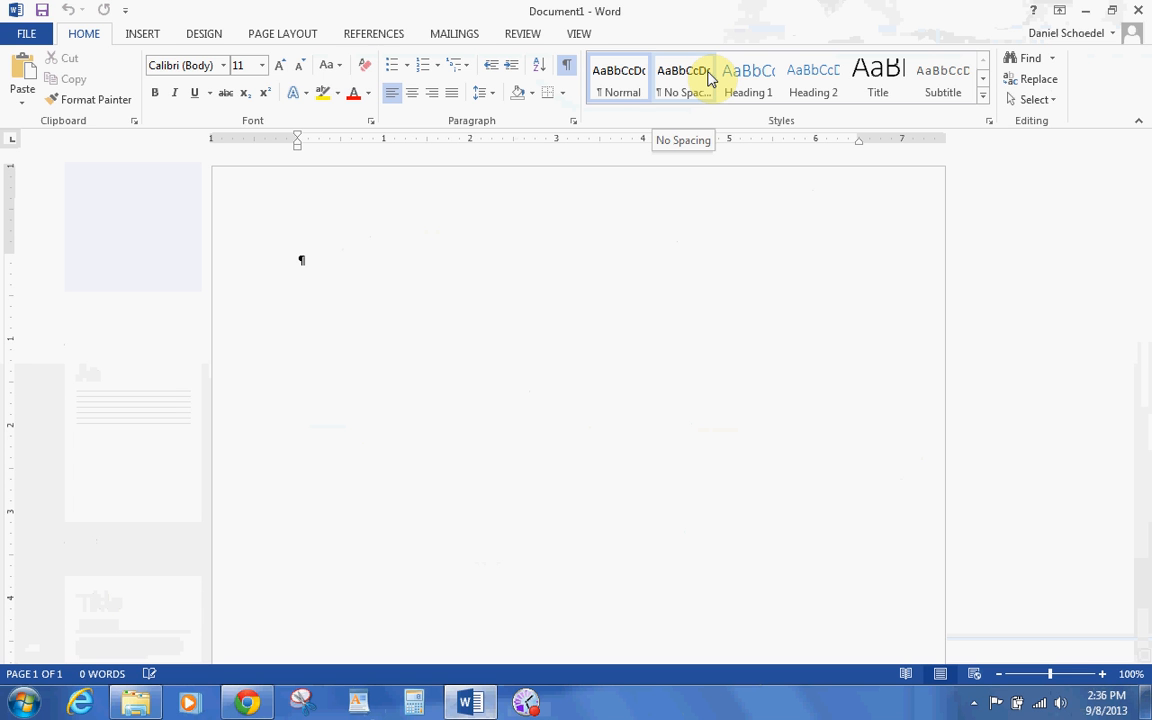
left_click(134, 34)
left_click(200, 34)
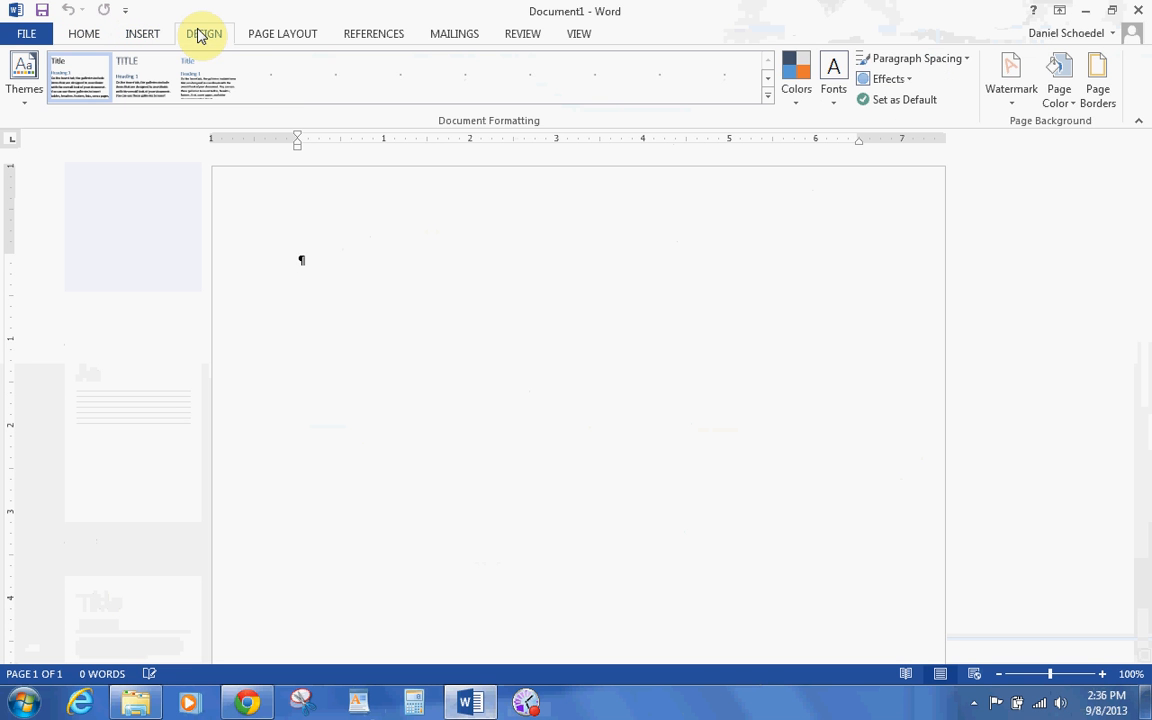
left_click(258, 35)
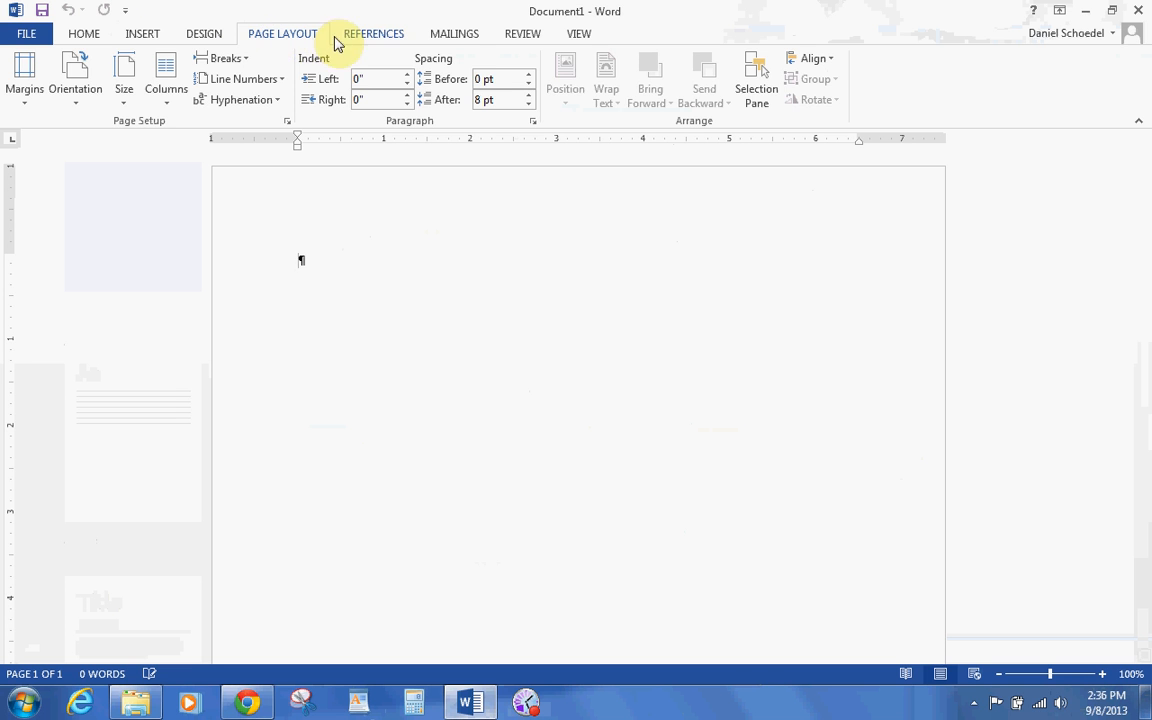
left_click(88, 42)
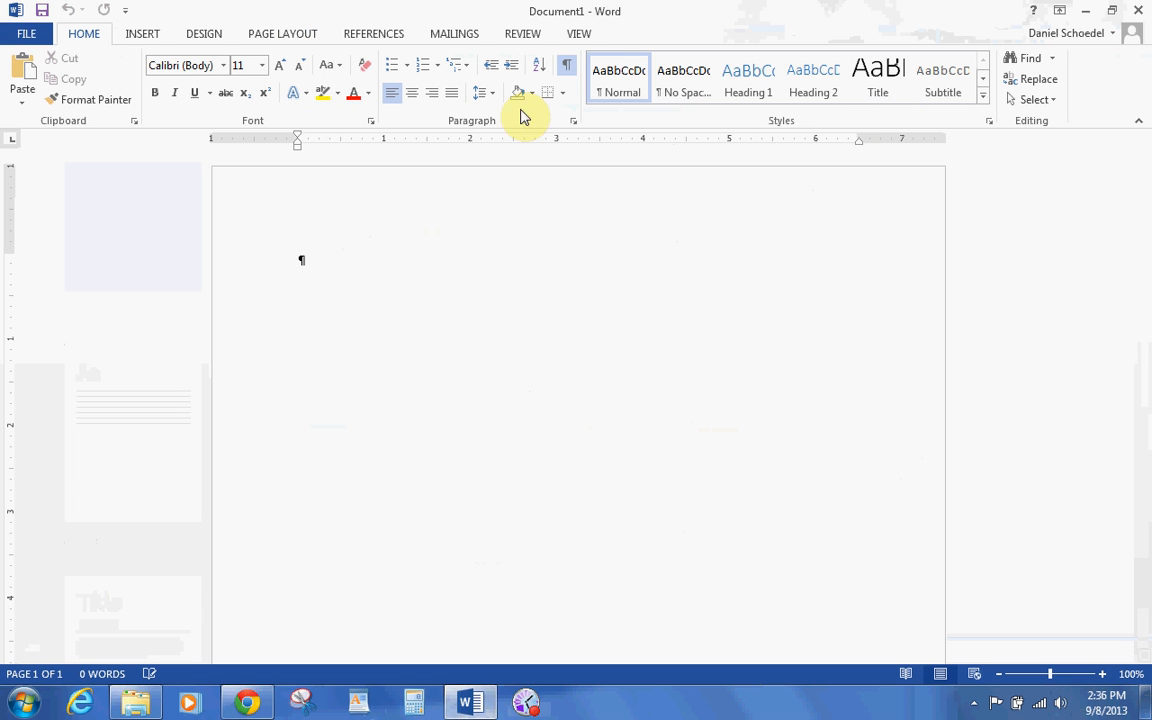
left_click(372, 121)
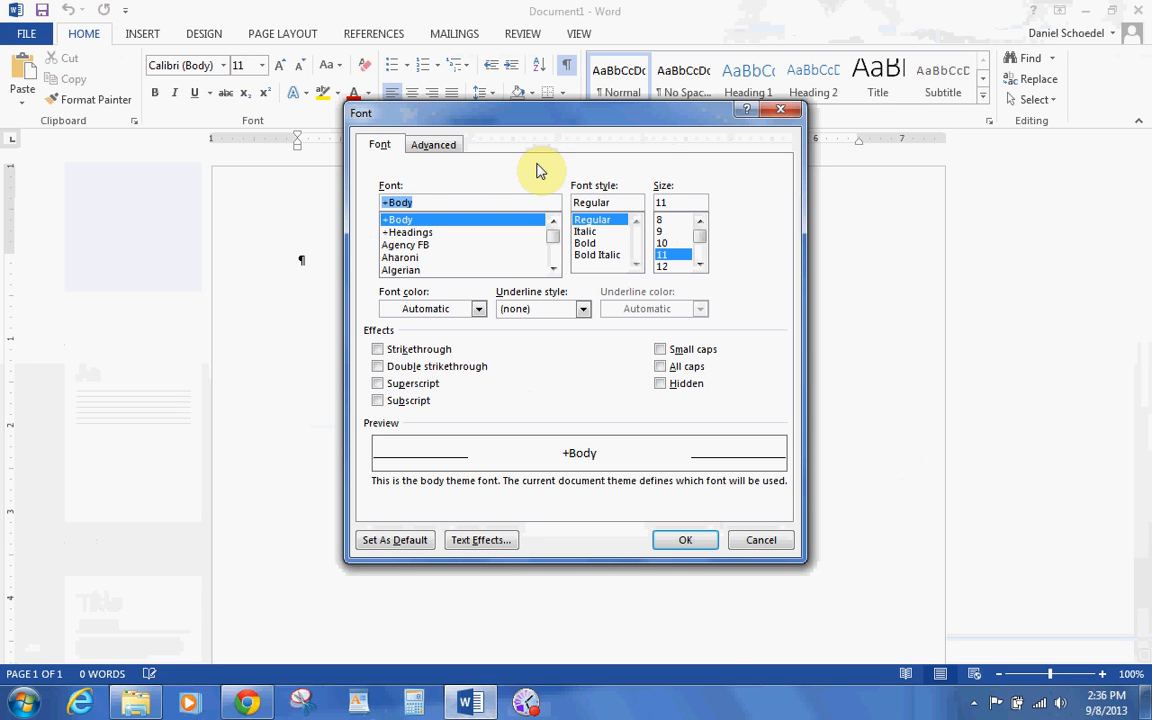
left_click(790, 110)
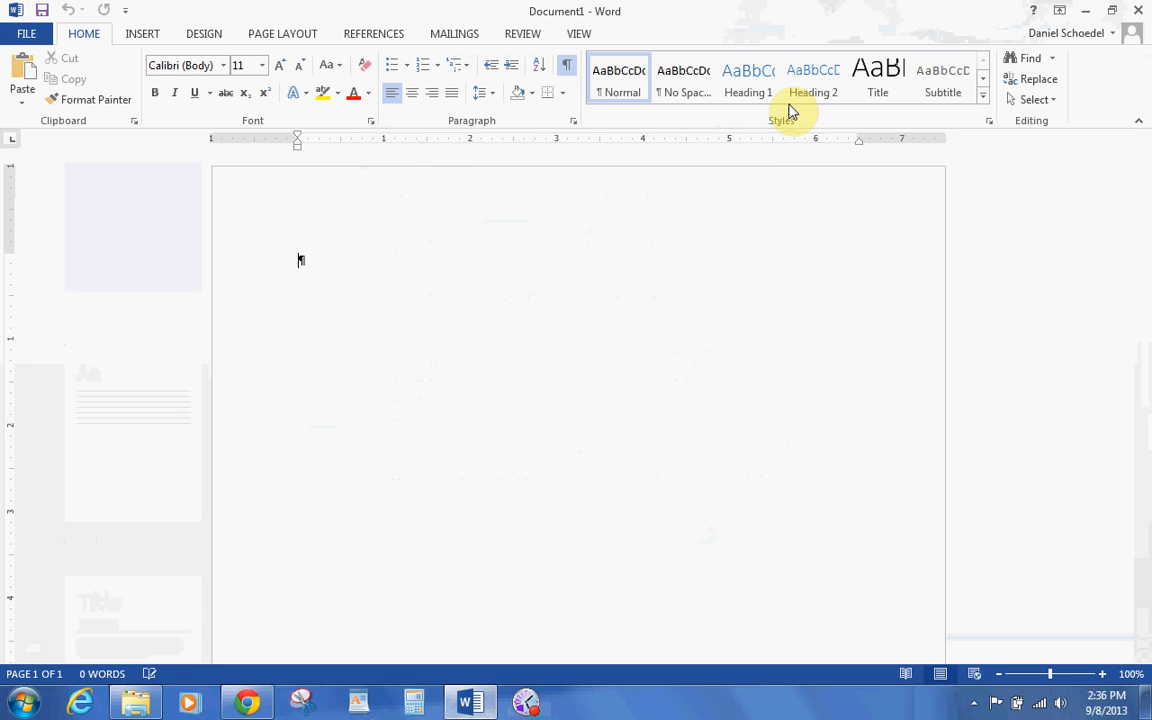
Enter the title "Internships Available" on the first line of the document.
type("Intre")
key("BackSpace")
key("BackSpace")
type("ernsh")
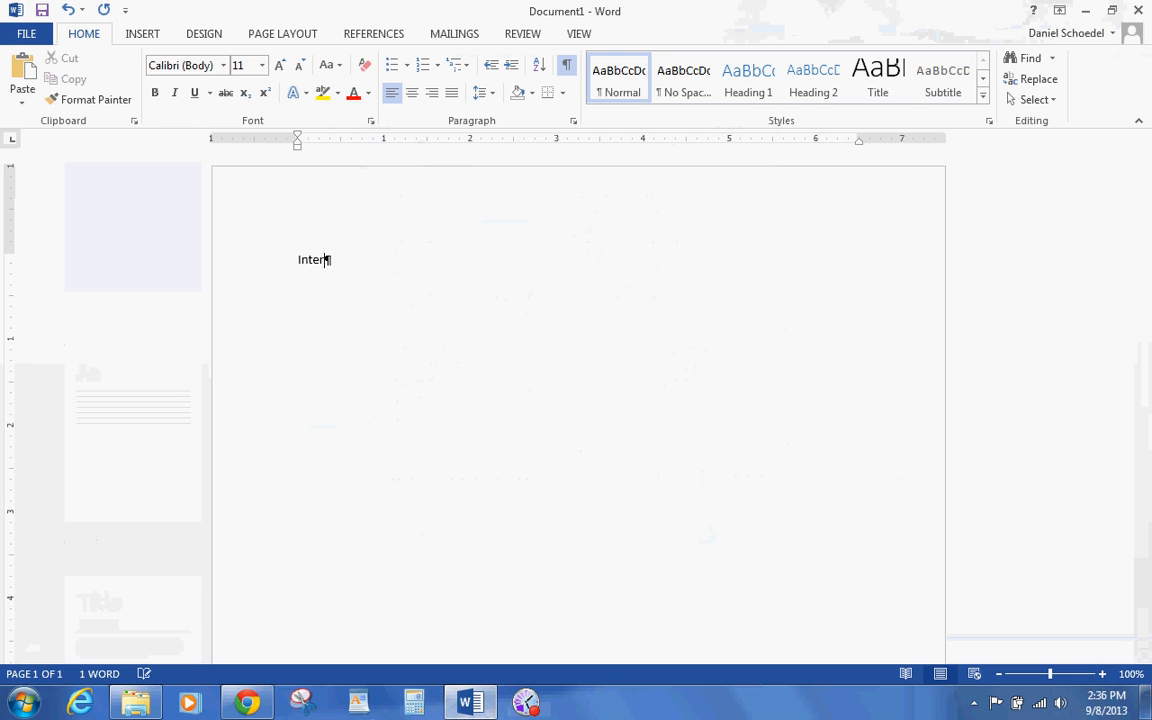
type("ips Availab")
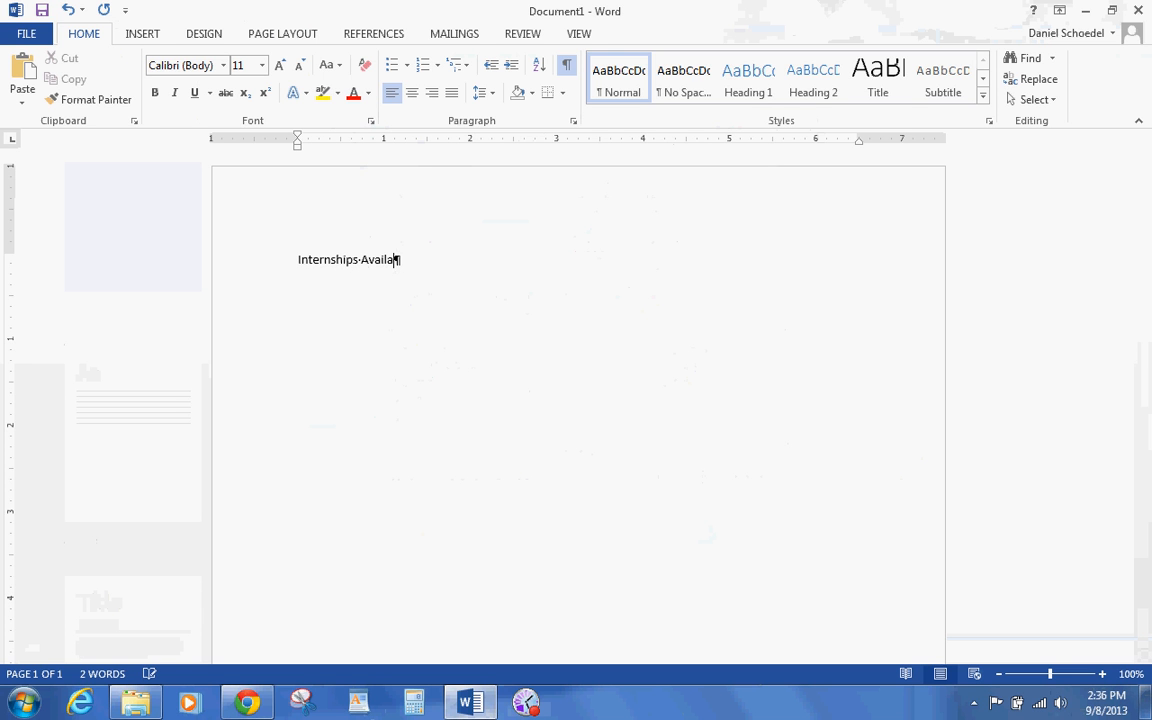
type("le")
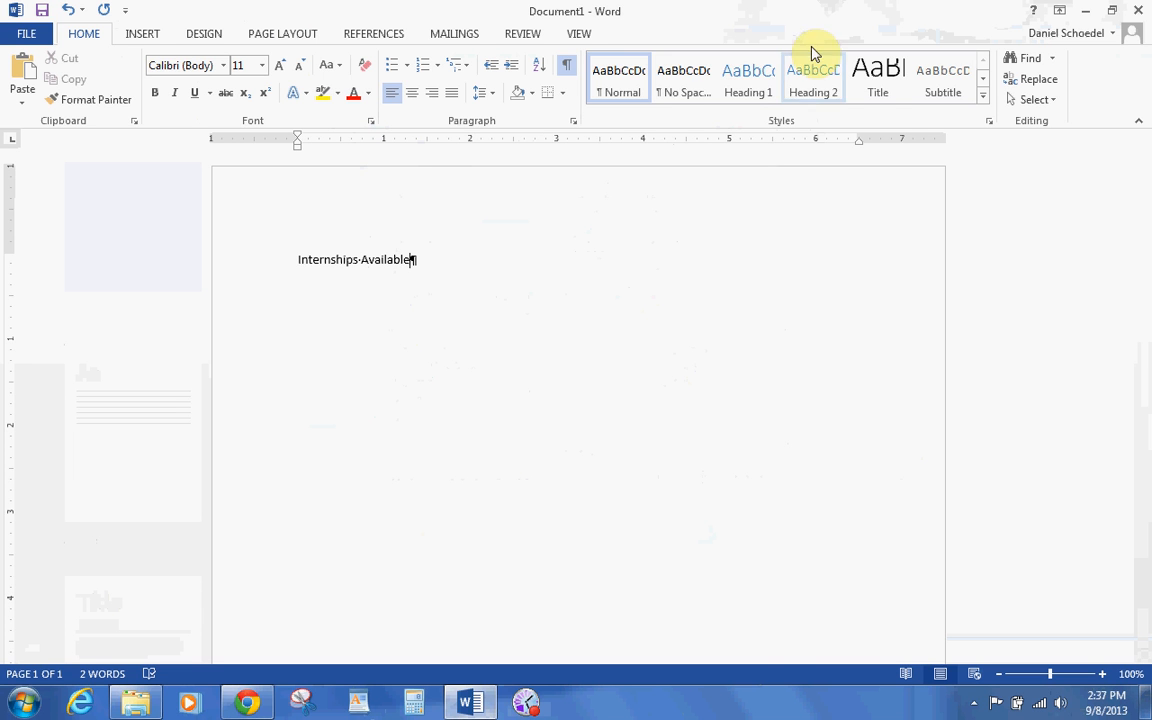
Leave a blank paragraph below the title and add the paragraph from "This summer, Sturgeon Point Productions" to "an Assistant Script Supervisor.".
left_click(575, 72)
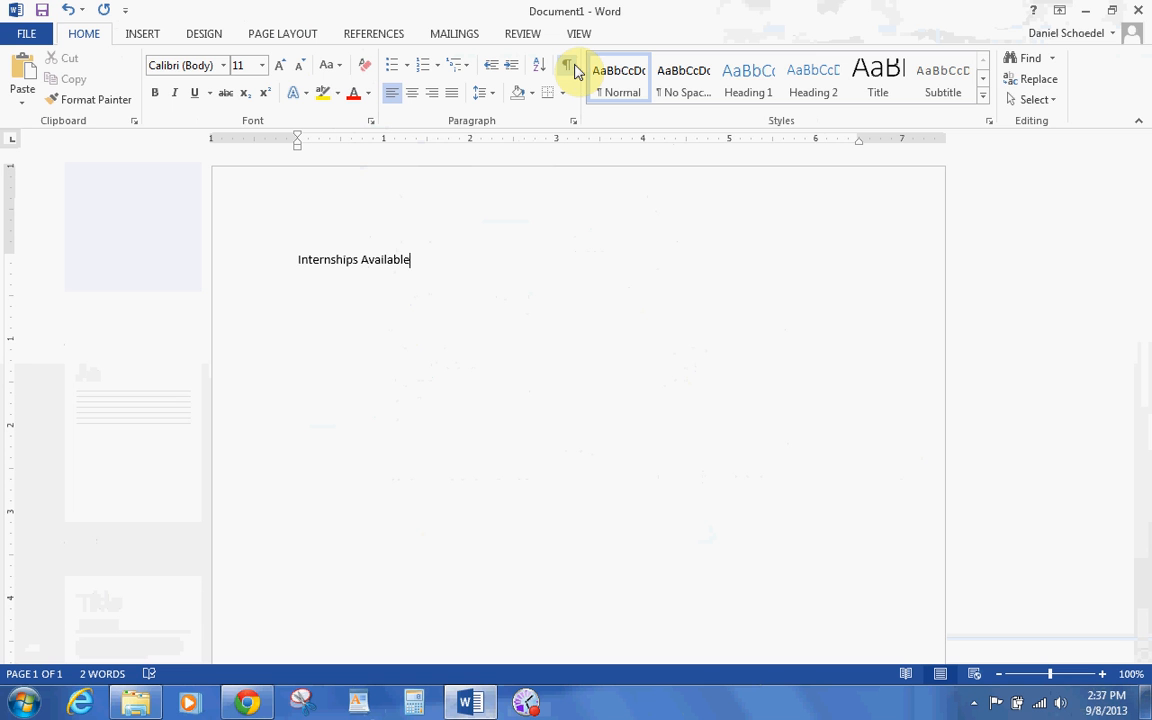
left_click(574, 68)
key("Return")
key("Return")
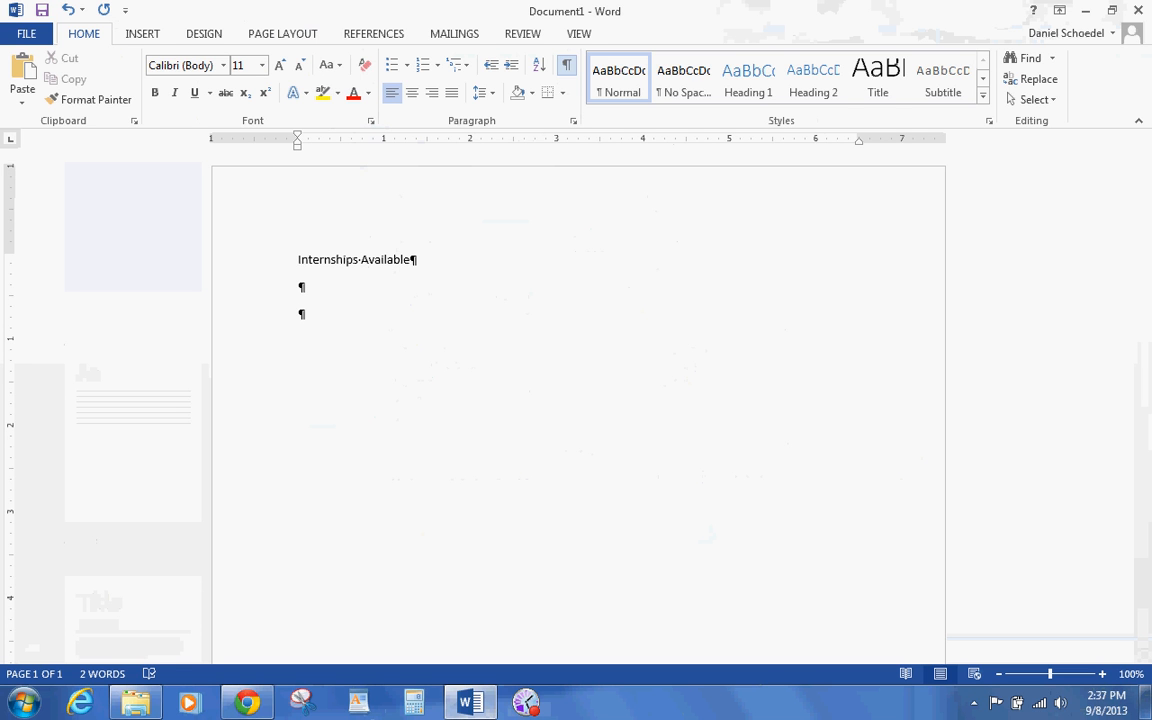
type("This summer, Sturgeon Point Productions will be filming a short documentary in Costa Rica about its native birds and has positions available for two interns. We are looking for a First Assistant Director and an Assistant Script Supervisor.")
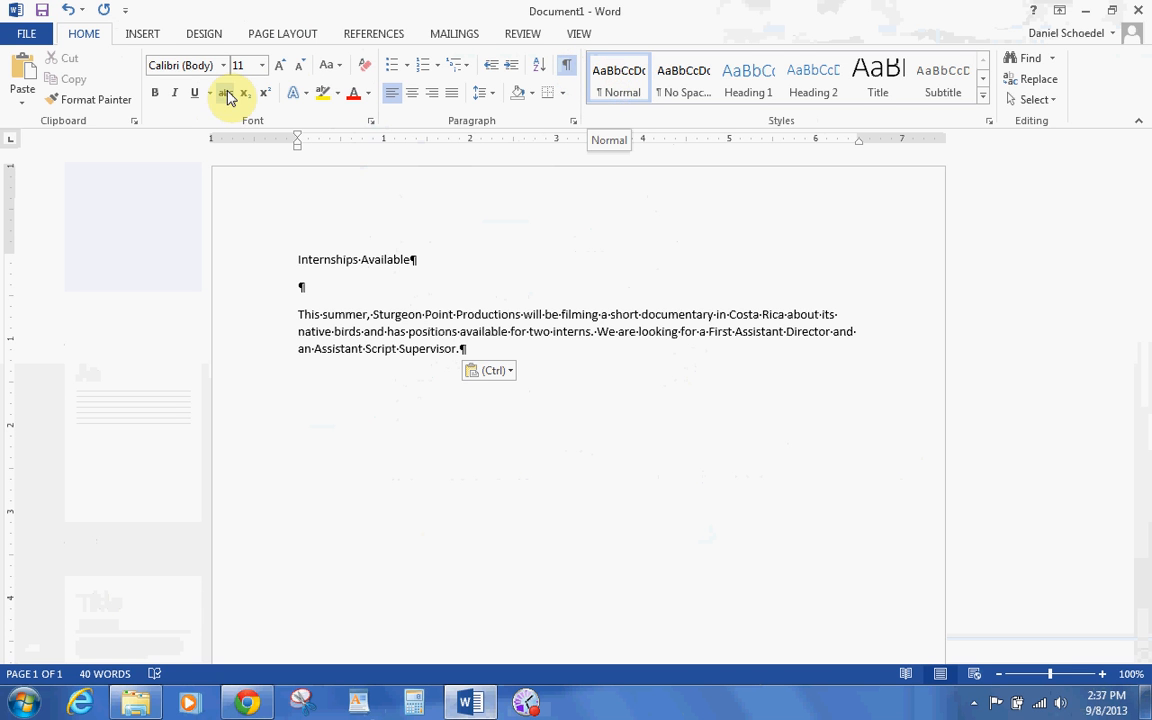
Examine the formatting settings of the Normal style without changing them.
right_click(628, 78)
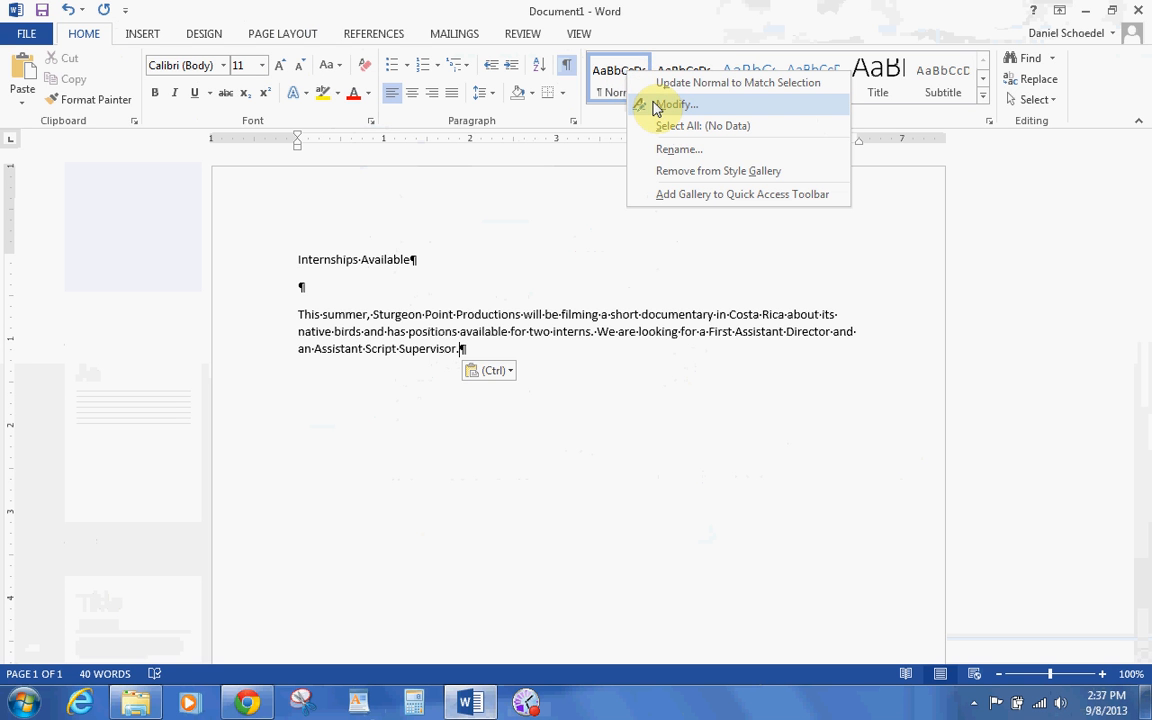
left_click(656, 107)
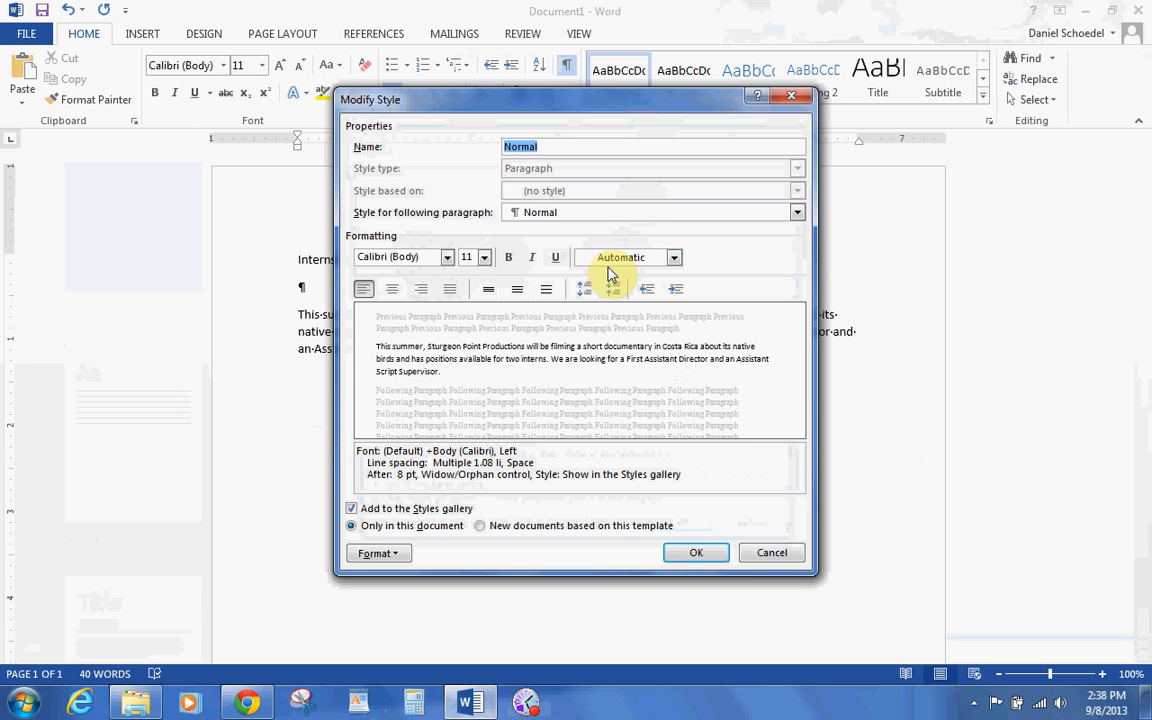
left_click(780, 553)
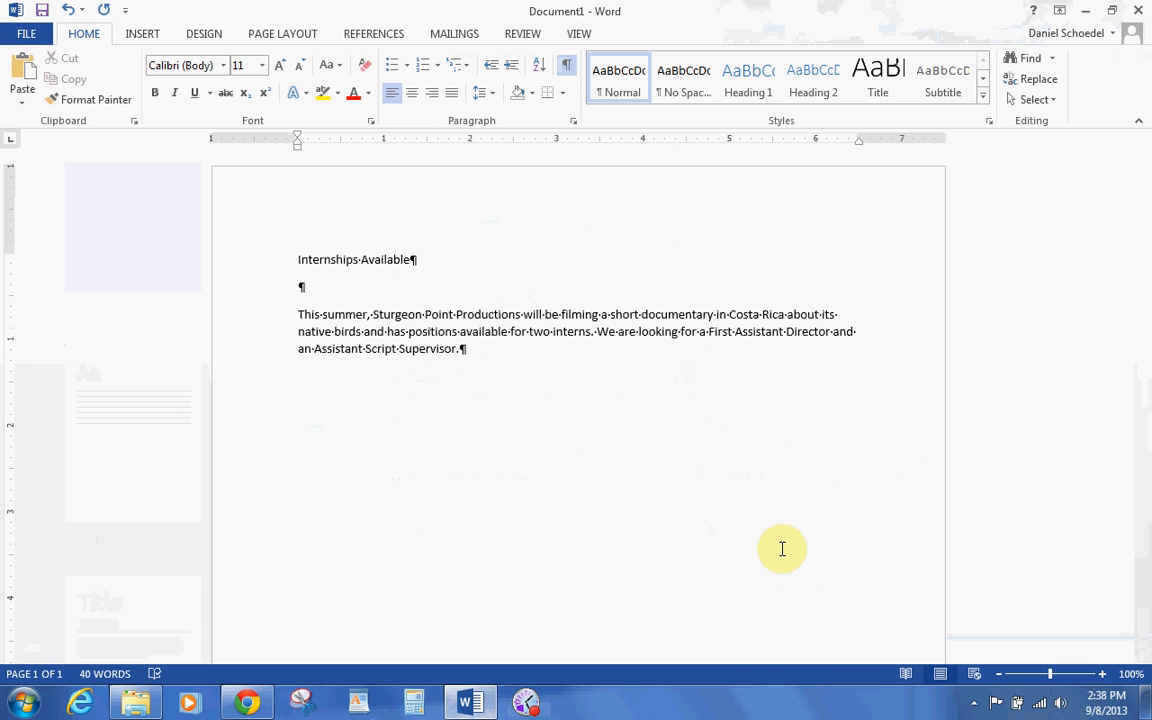
Start a new paragraph after the introduction and insert the text from w01A_Text.docx in the innermost w01_student_data_files folder there.
key("Return")
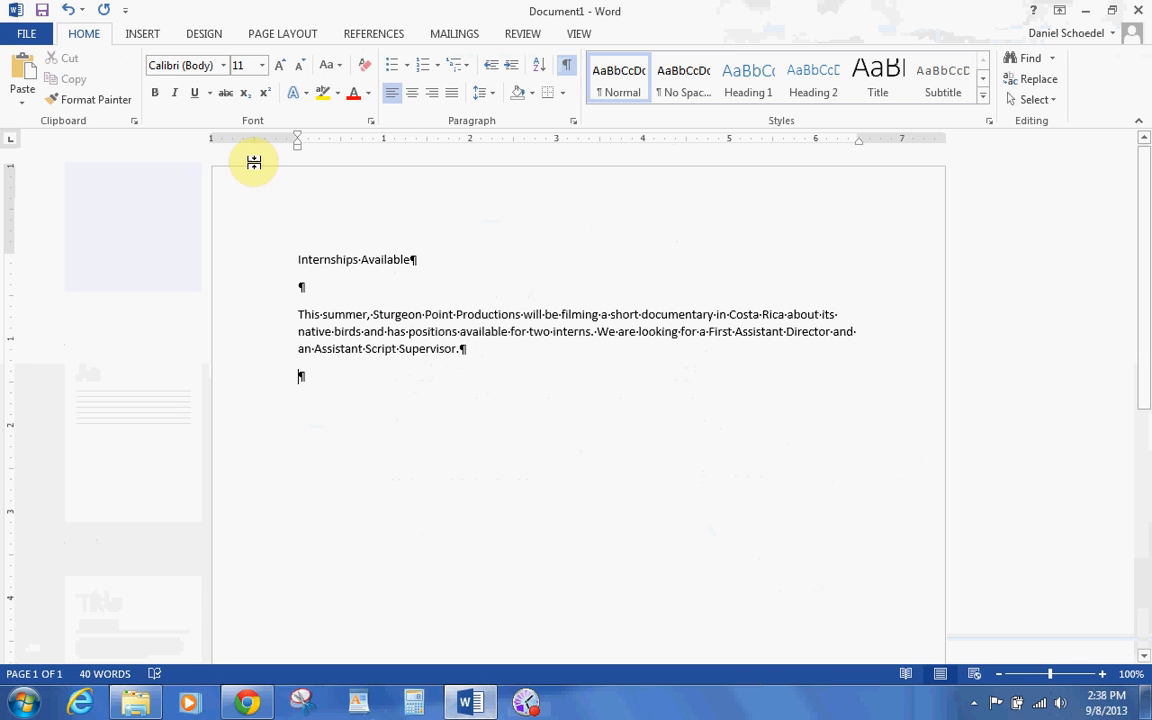
left_click(142, 34)
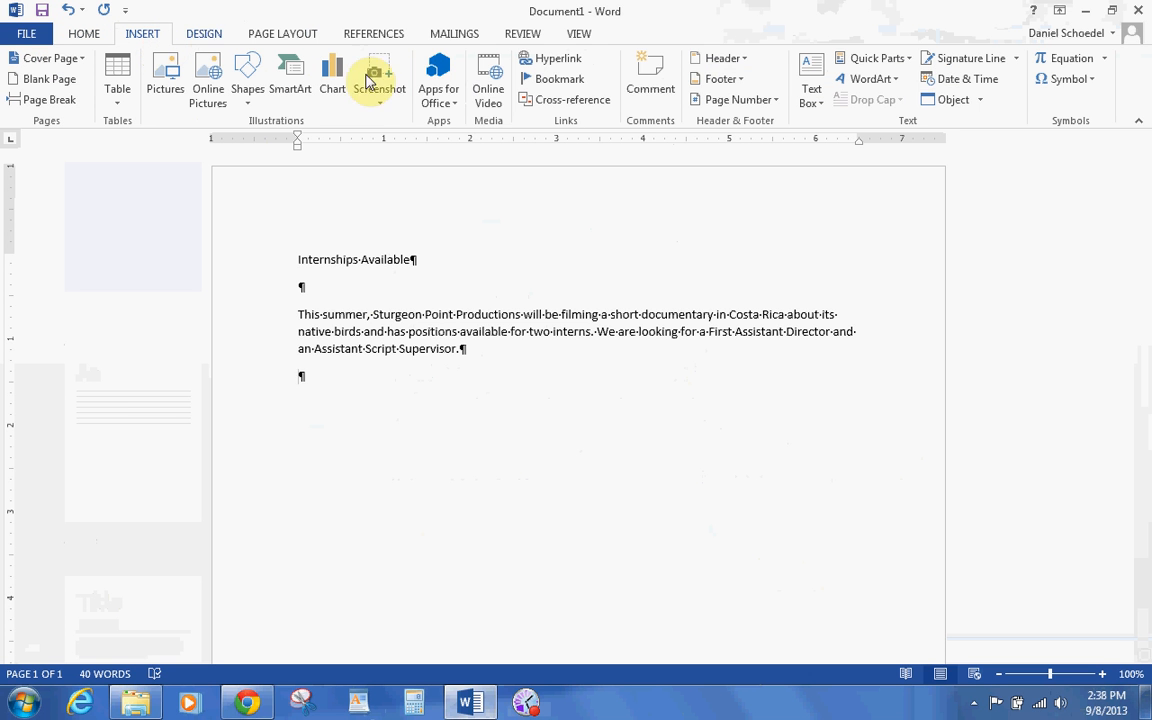
left_click(981, 103)
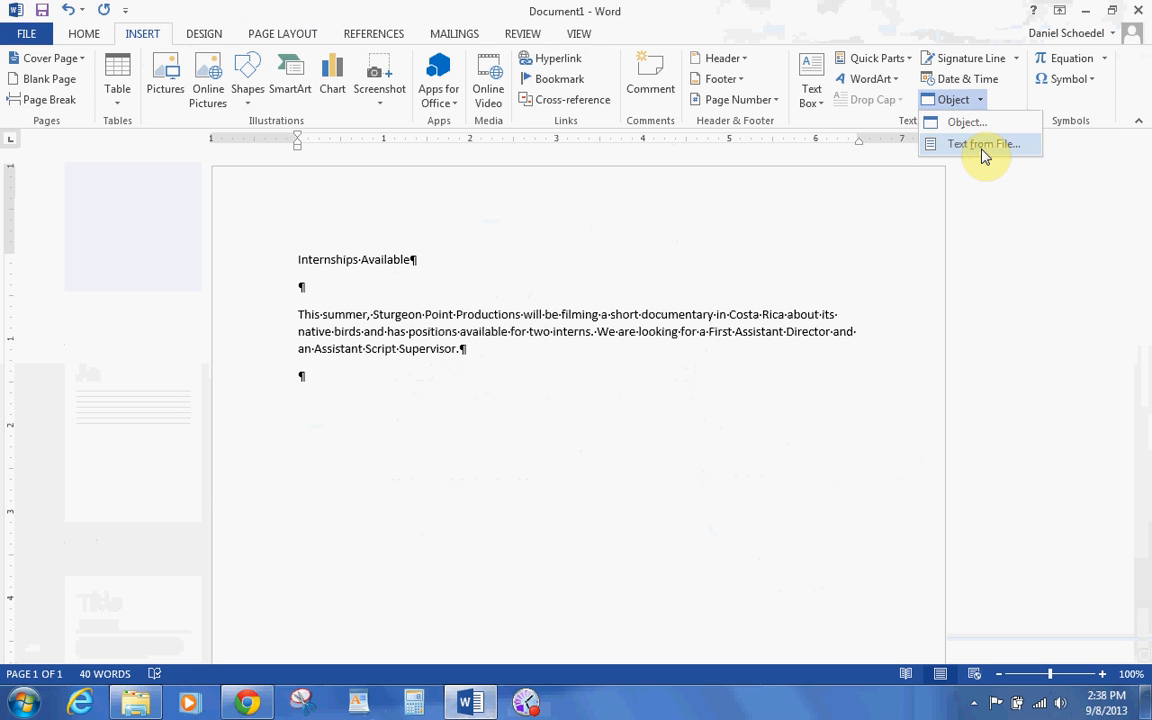
left_click(980, 146)
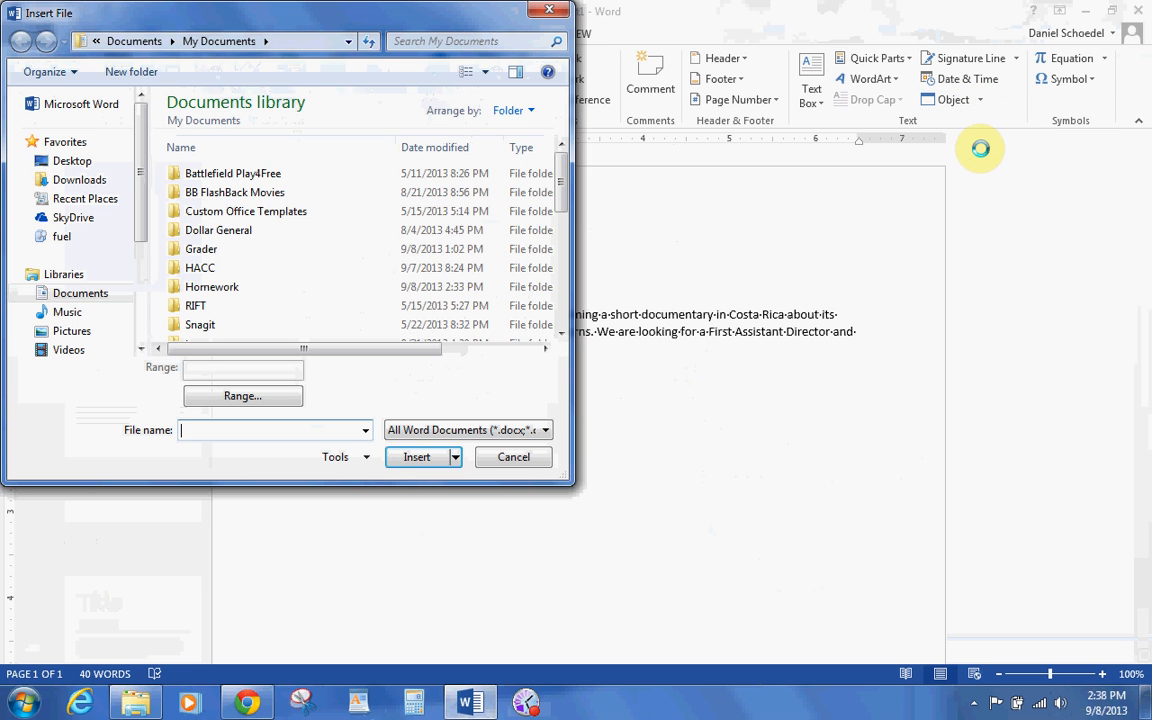
double_click(212, 269)
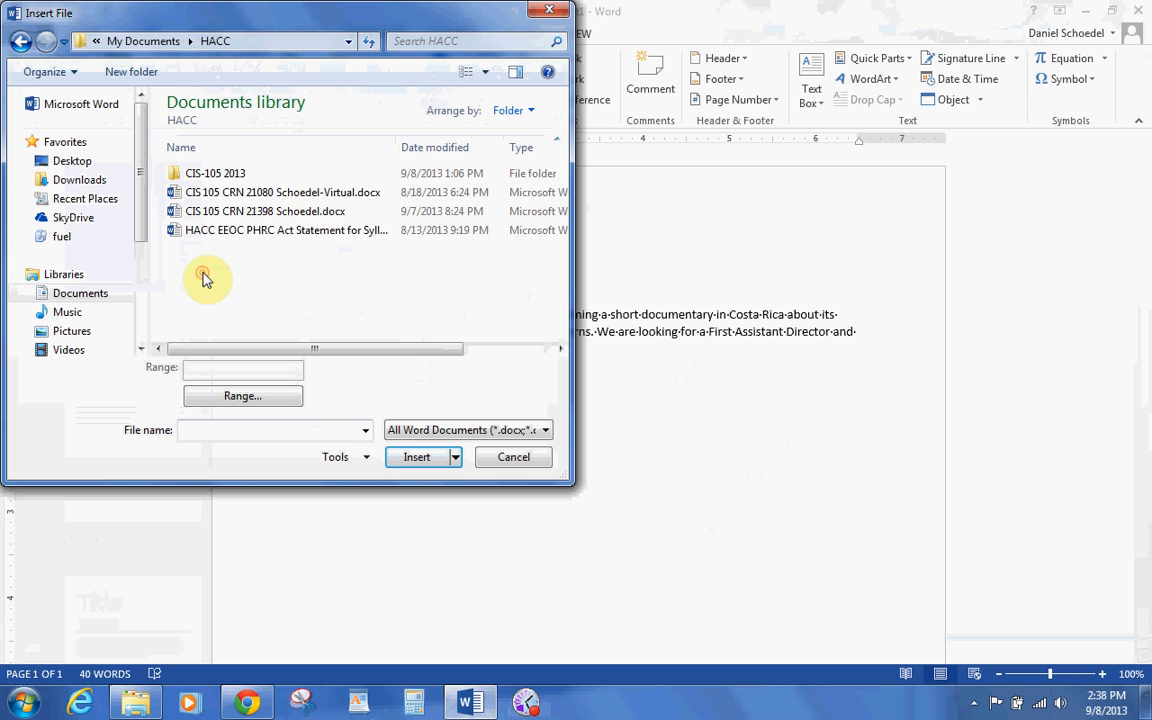
double_click(210, 176)
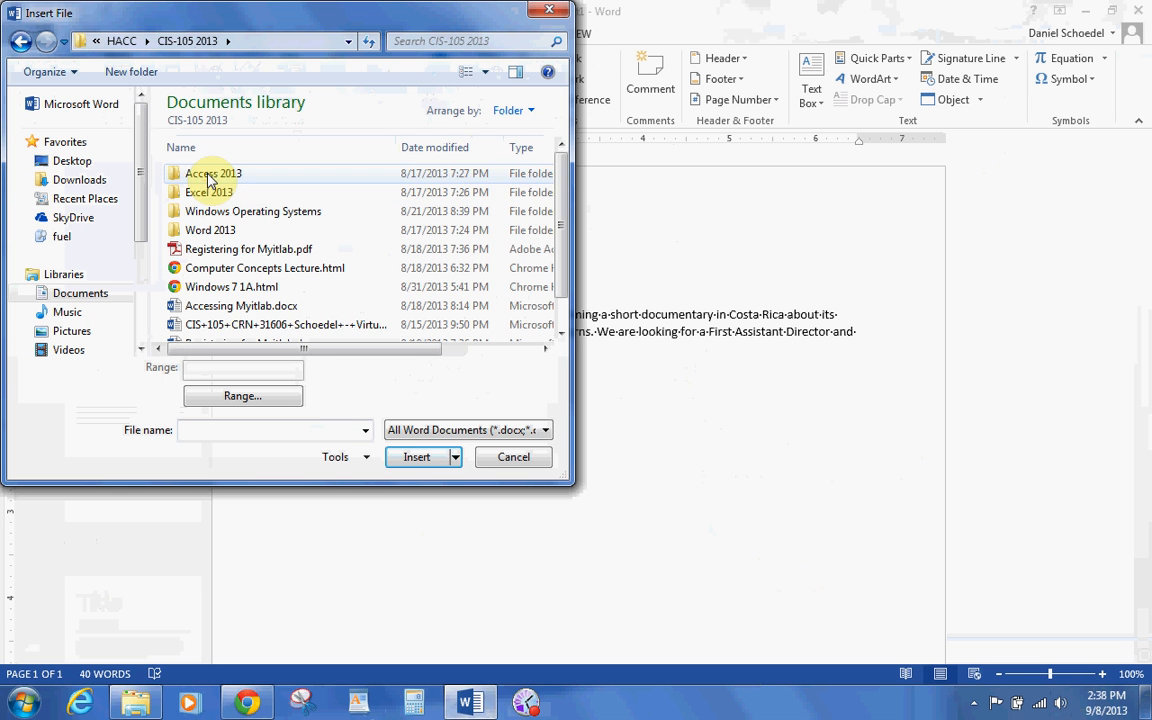
double_click(205, 230)
double_click(205, 173)
double_click(206, 211)
double_click(211, 176)
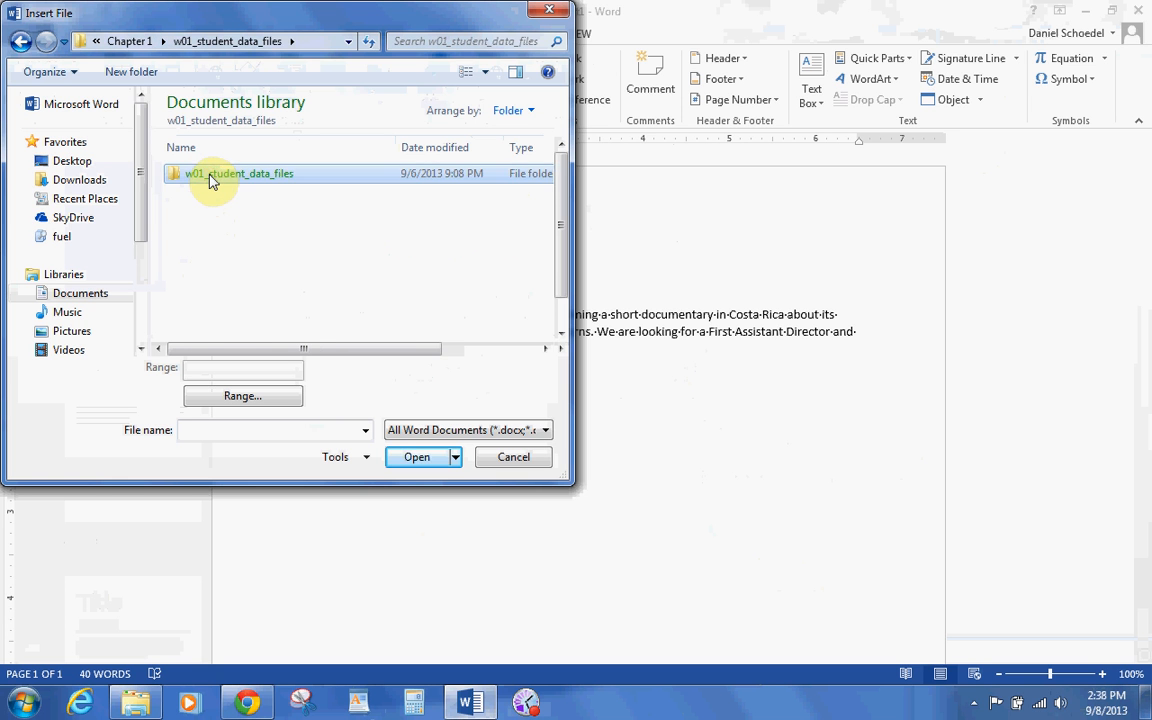
left_click(210, 195)
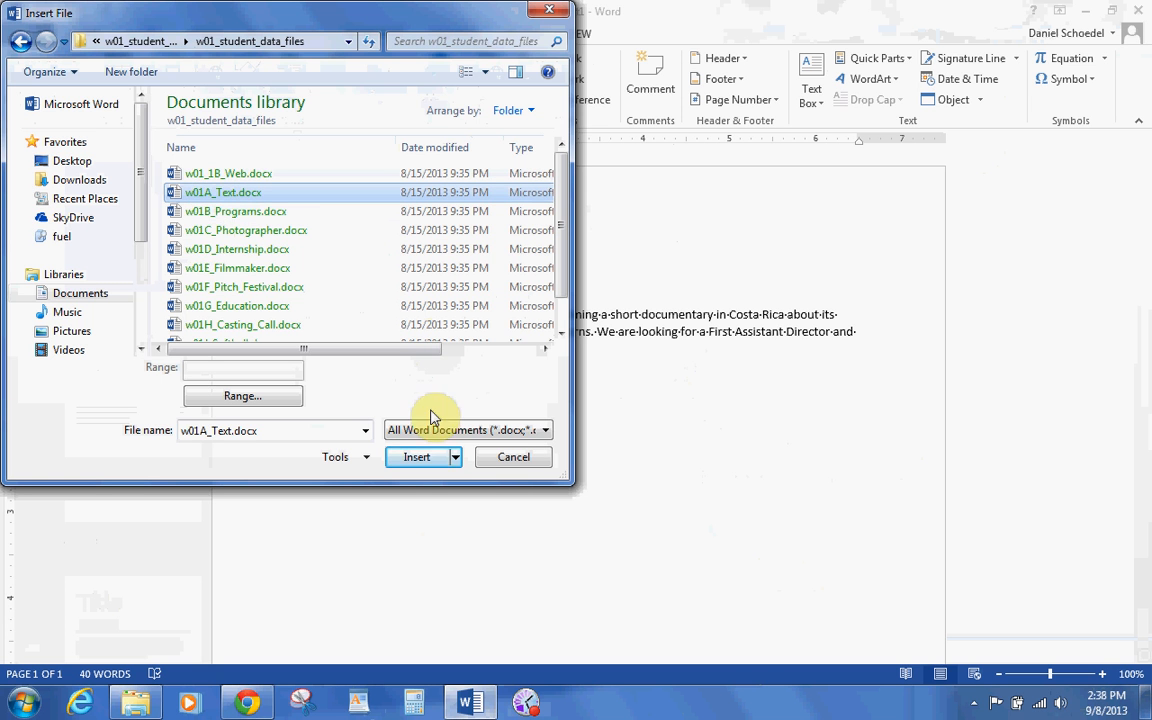
left_click(418, 458)
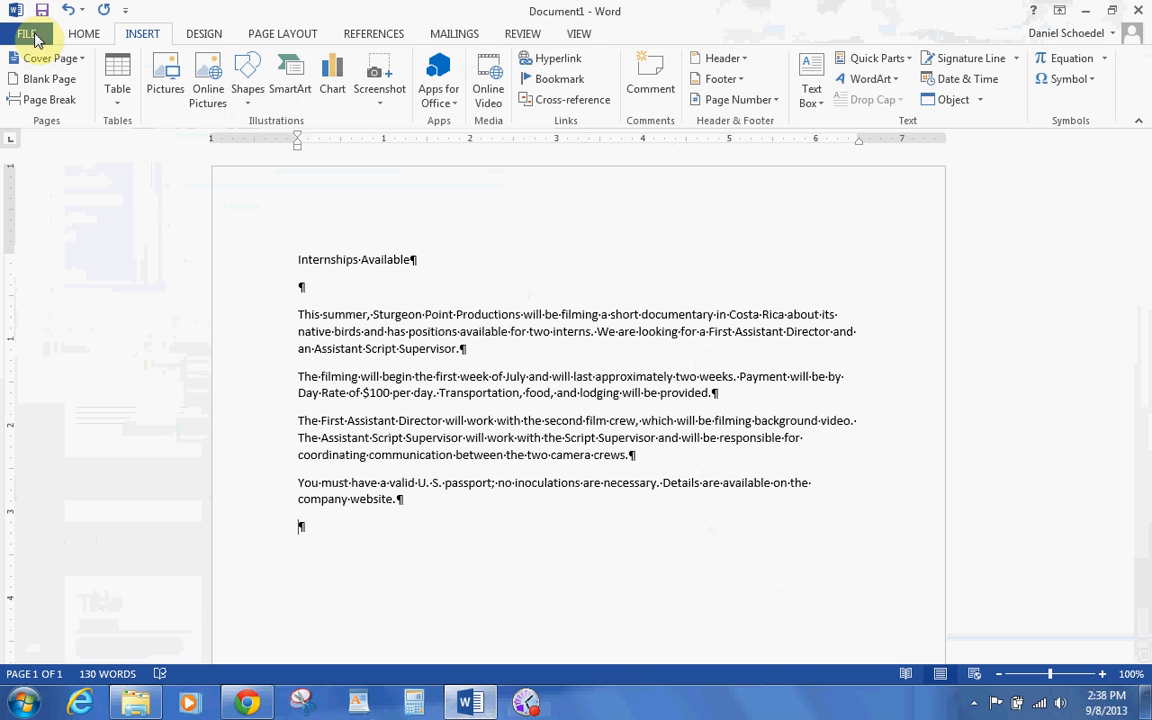
Start saving the document to the computer and create a Homework folder in My Documents, merging it with the existing folder of that name.
left_click(42, 12)
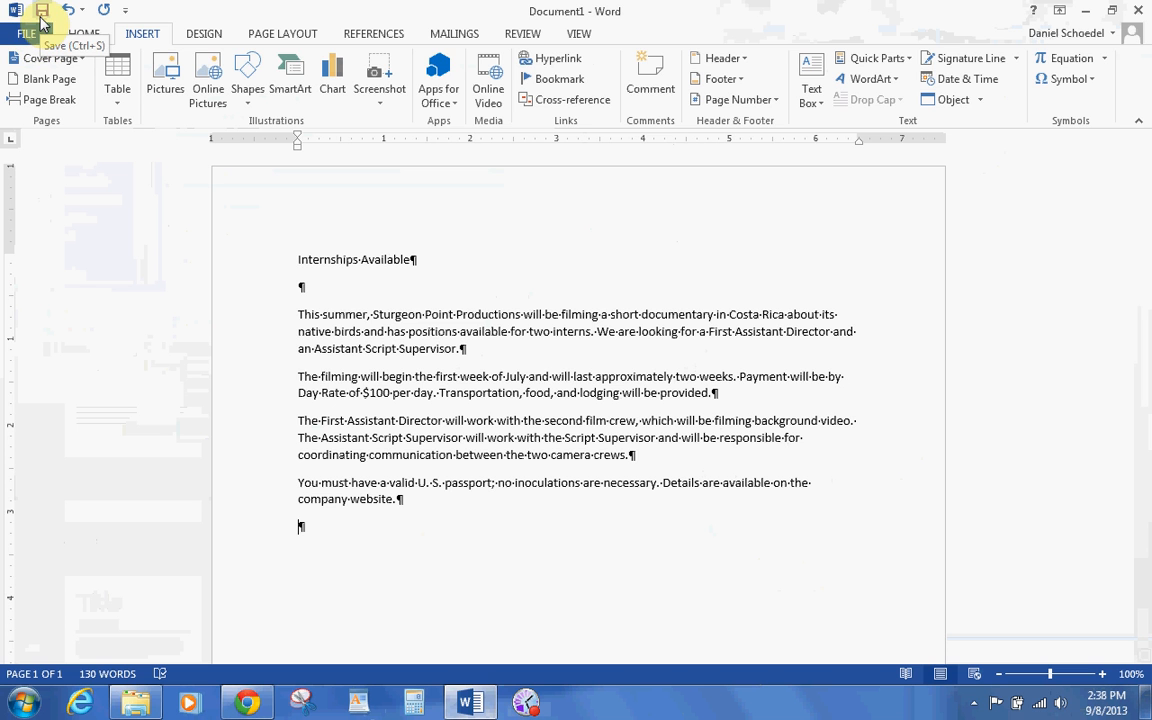
left_click(42, 14)
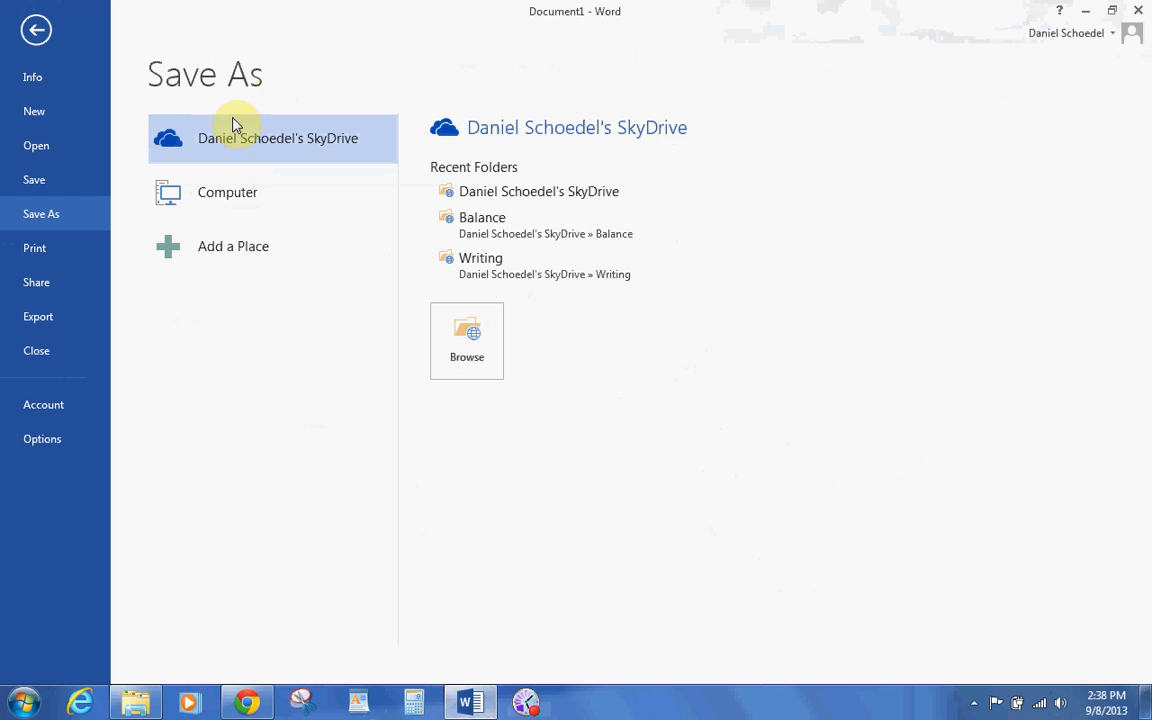
left_click(205, 192)
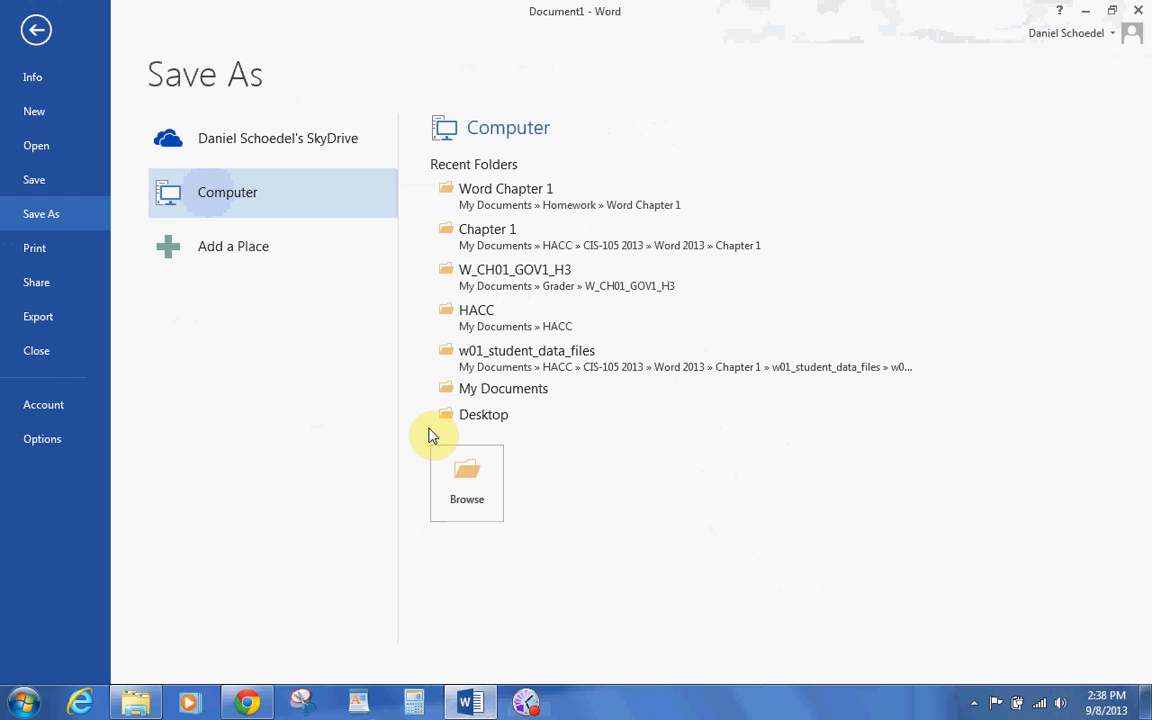
left_click(467, 470)
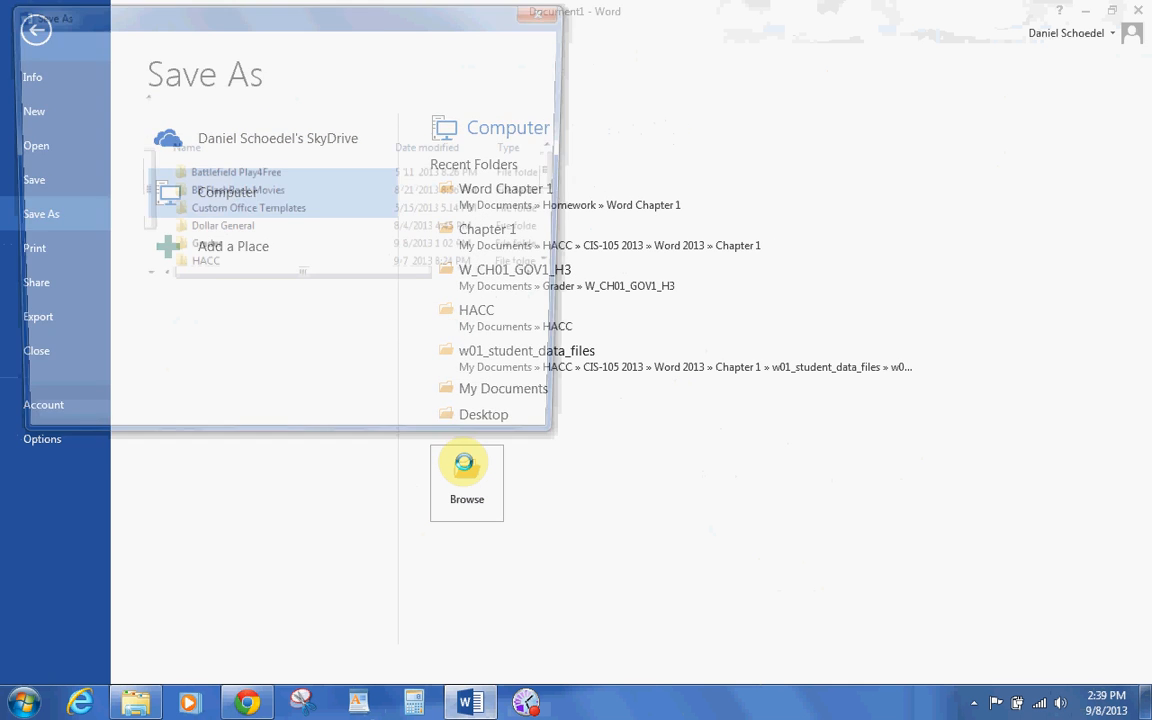
left_click(118, 72)
type("Homework")
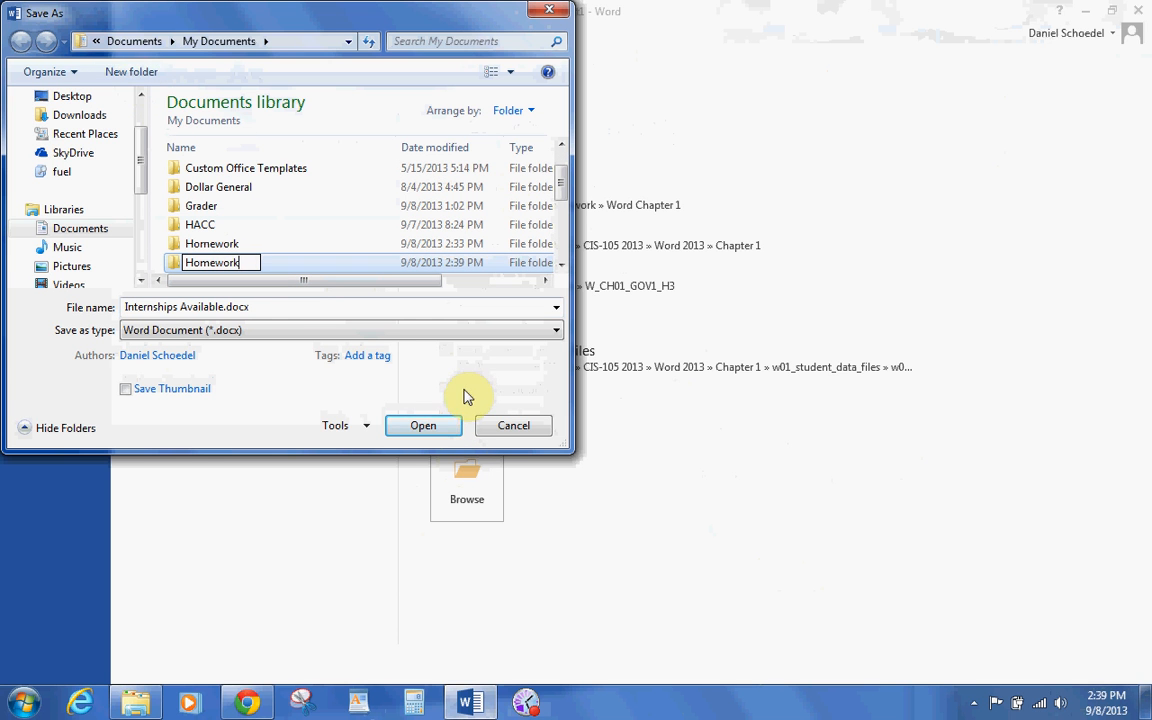
left_click(432, 427)
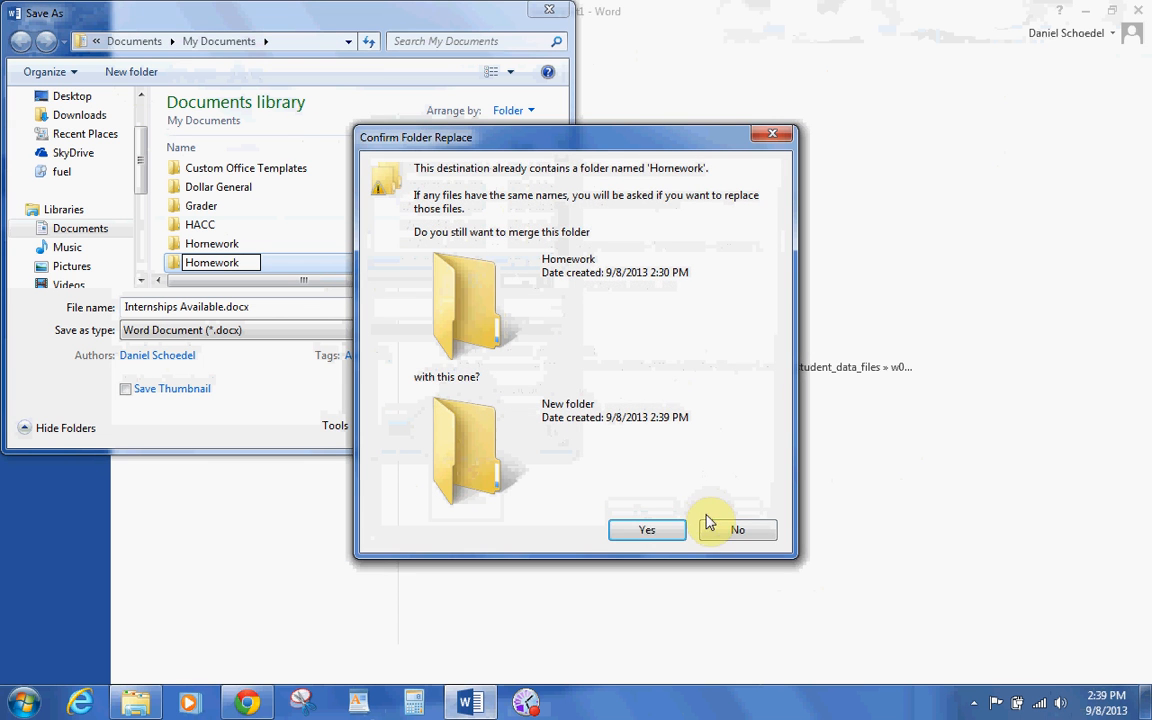
left_click(640, 529)
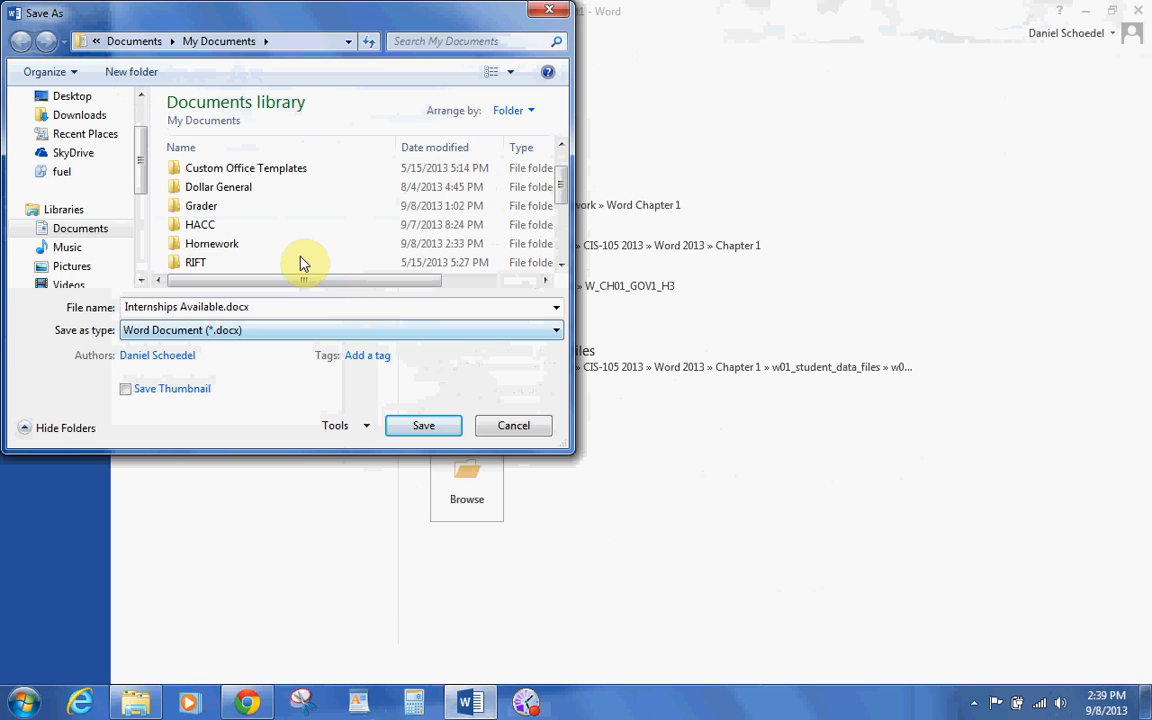
Create a folder named "Word chapter 1" inside Homework and save the document there as Internships Available.docx.
double_click(237, 245)
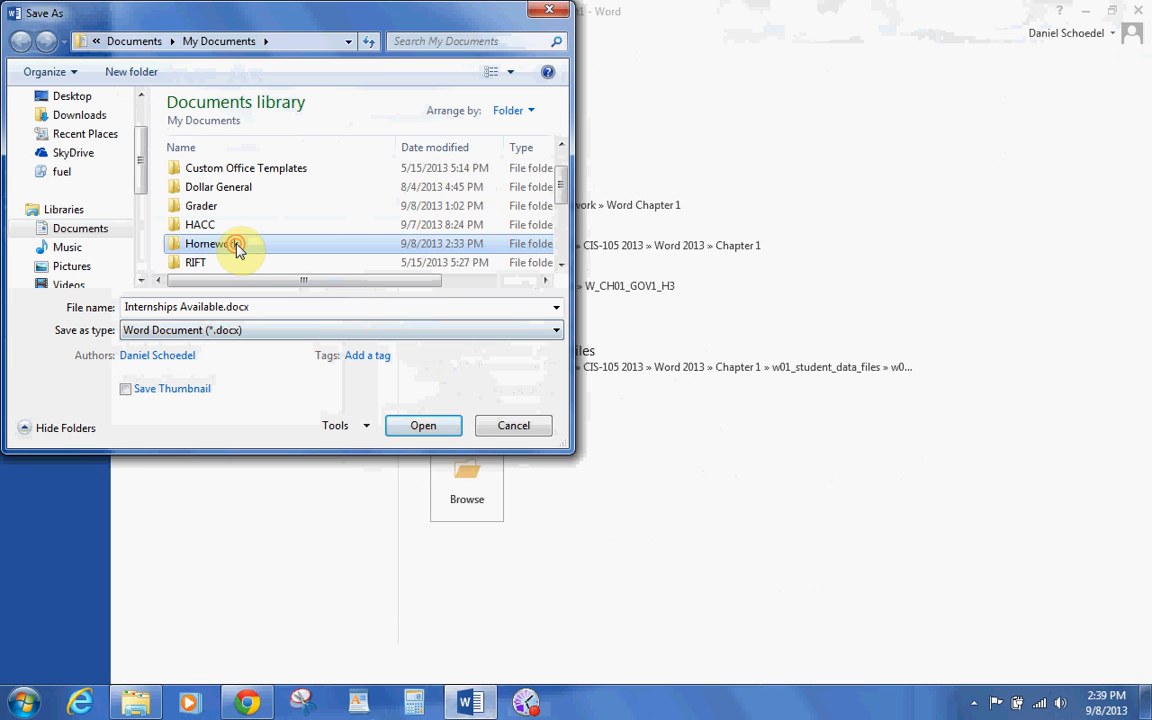
left_click(131, 73)
type("Word")
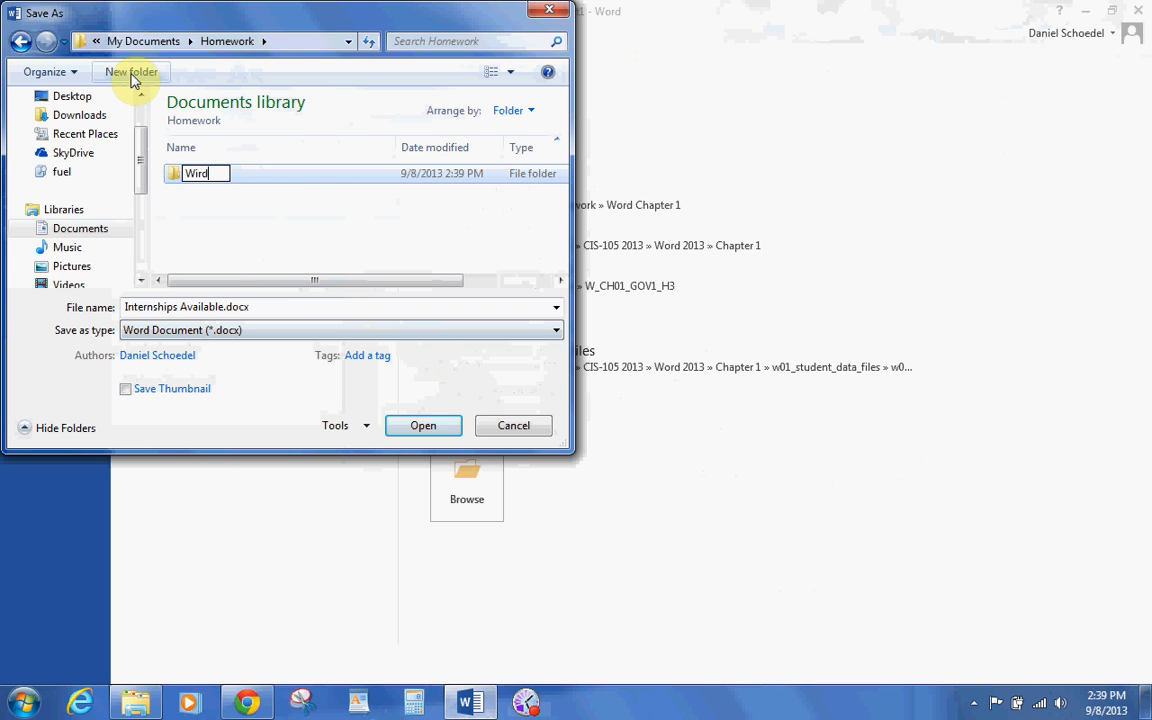
key("BackSpace")
key("BackSpace")
key("BackSpace")
type("ord chapter ")
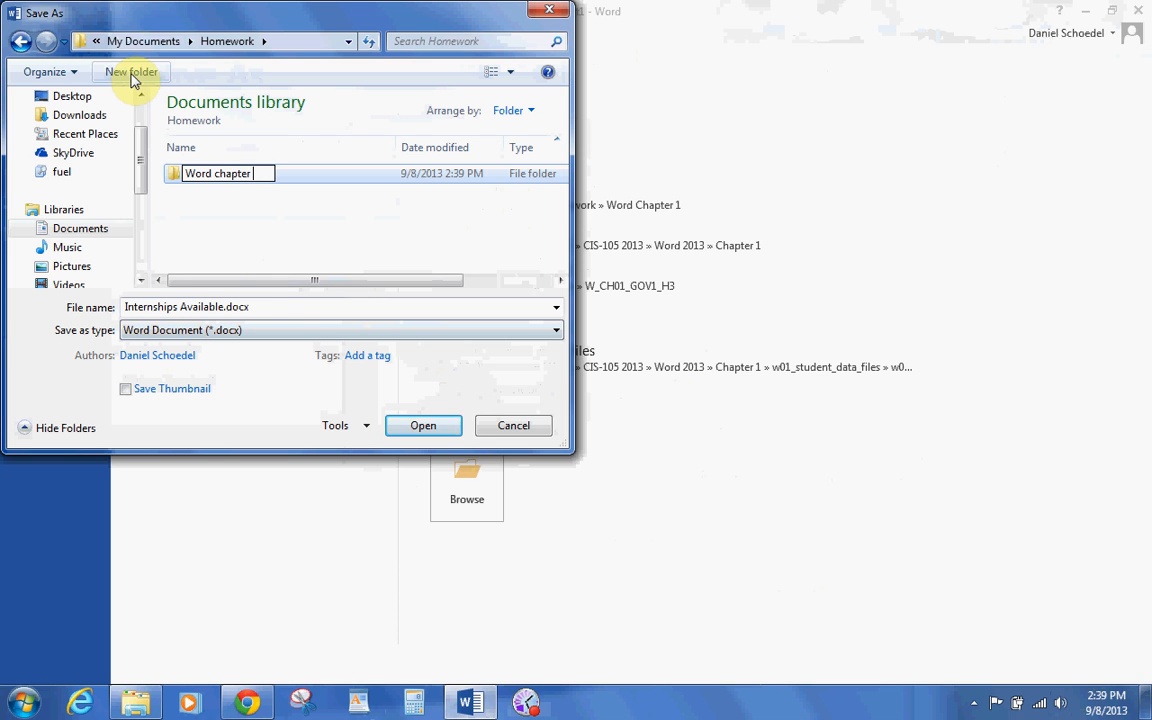
type("1")
left_click(423, 428)
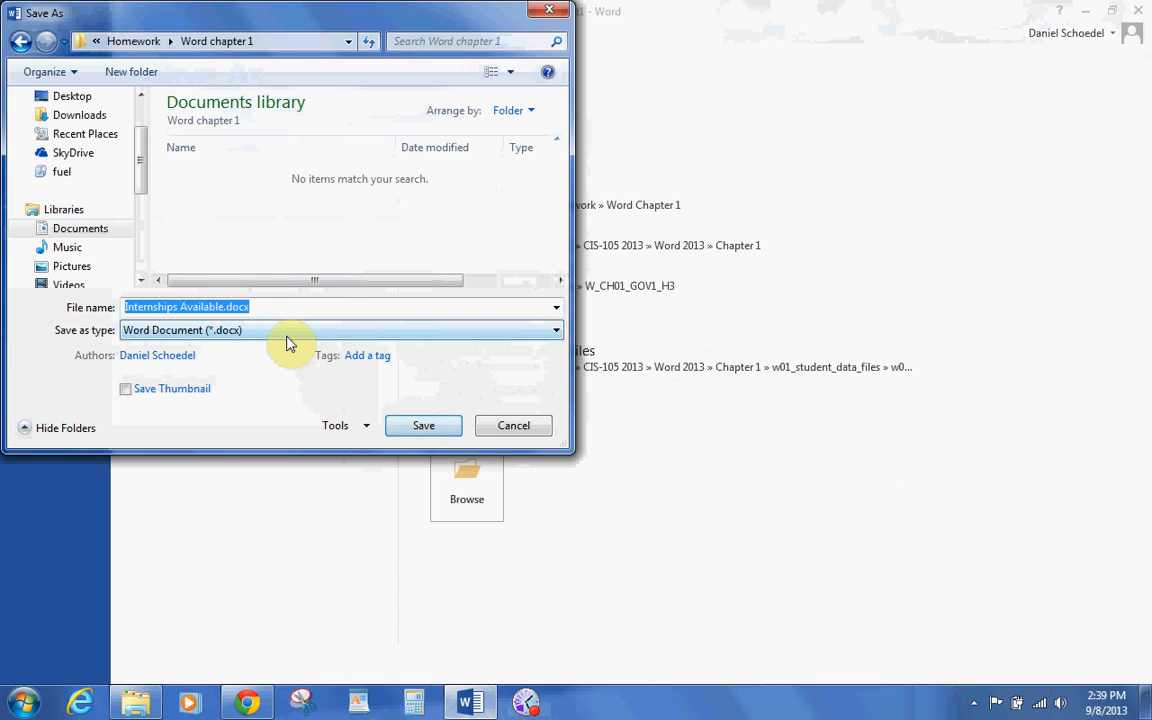
key("Return")
Save a copy of the document in the Word chapter 1 folder using only the student's last name as the file name.
left_click(40, 42)
left_click(46, 215)
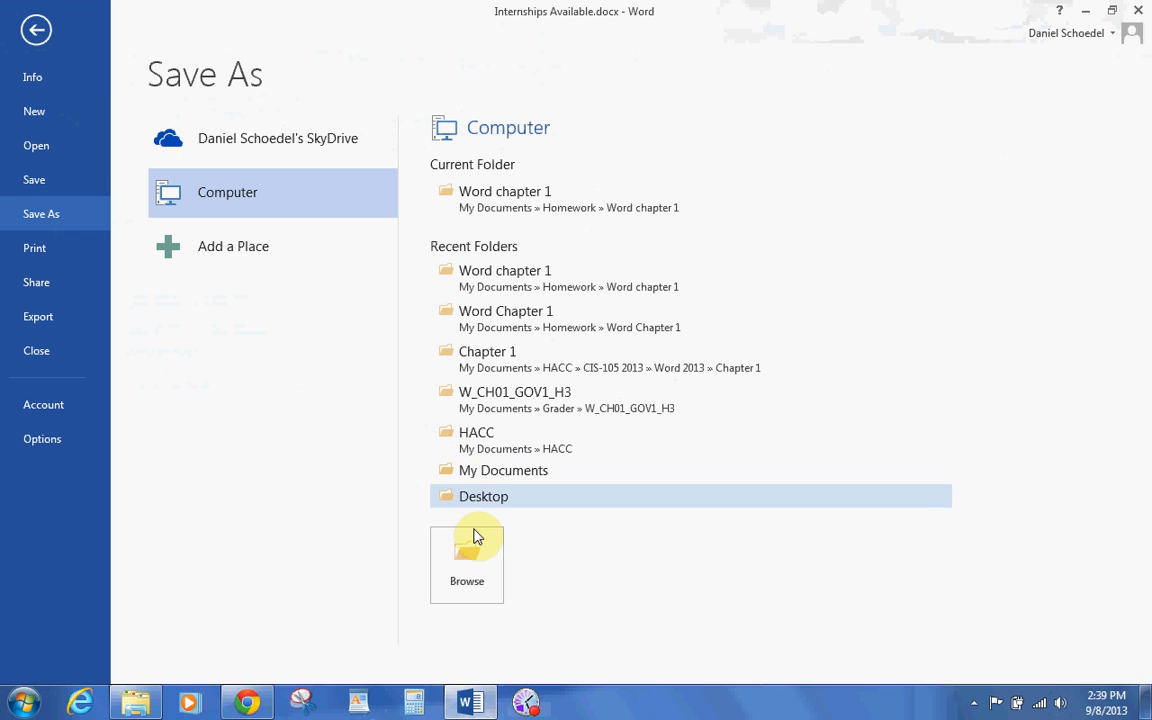
left_click(466, 548)
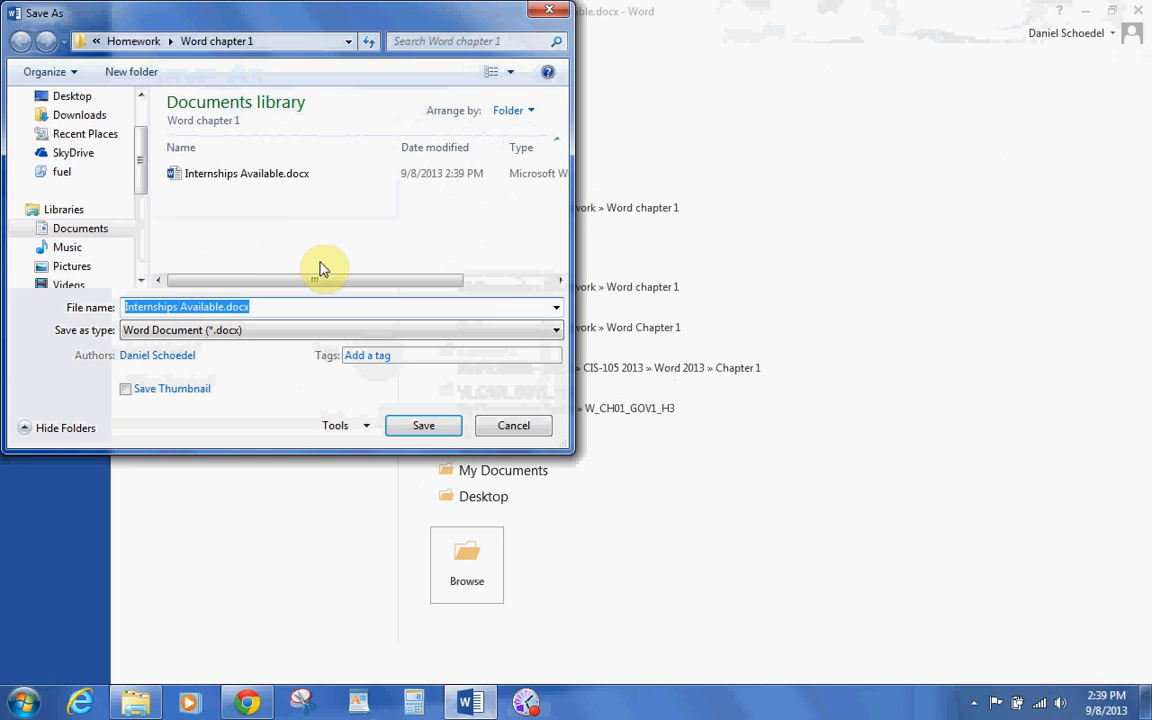
type("S")
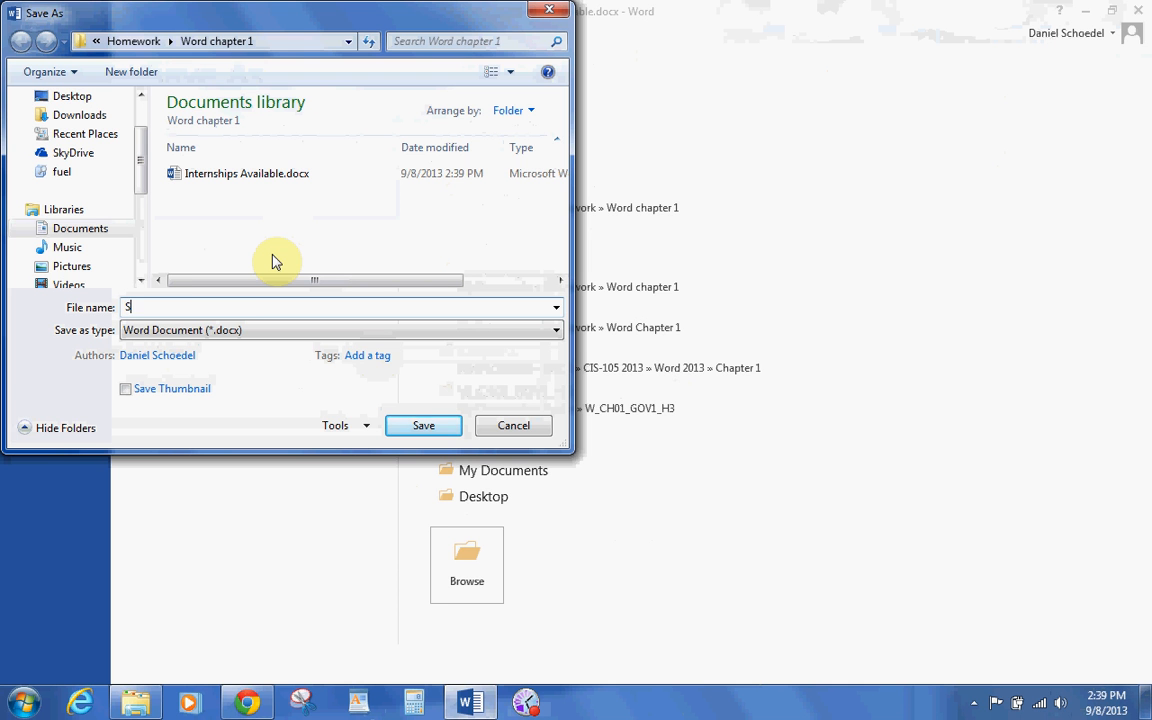
type("choedel")
key("Return")
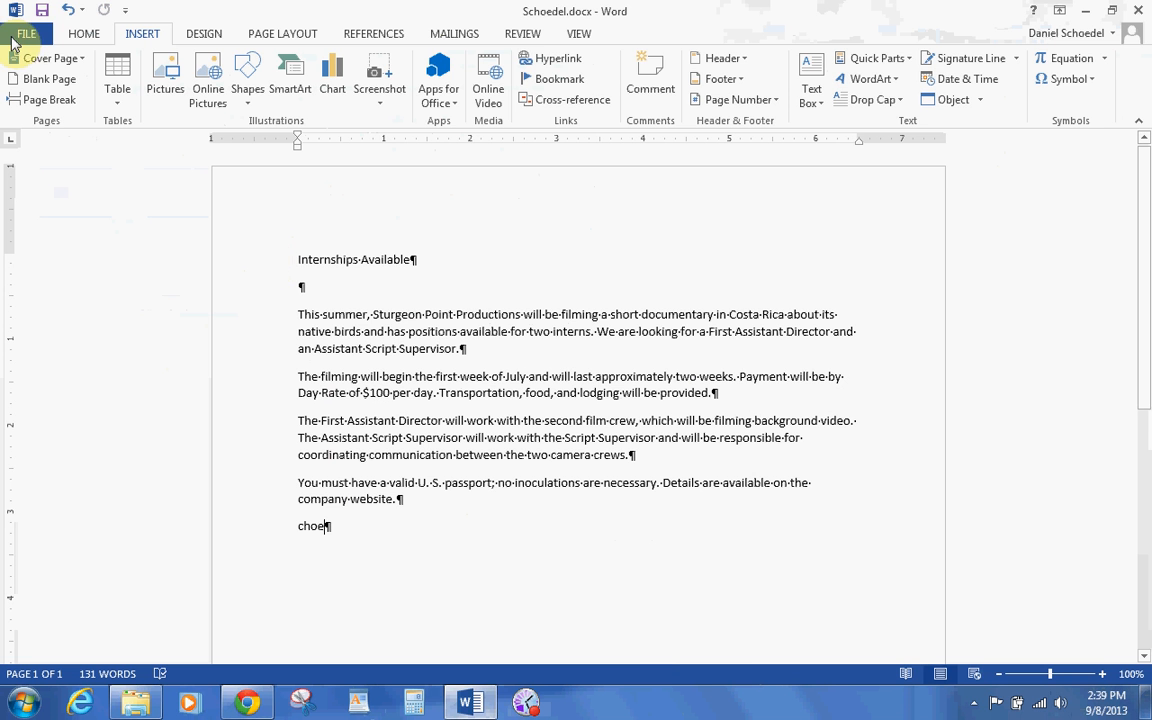
Save the document in the Word chapter 1 folder under the student's last name and first name followed by 1A_Flyer, separated by underscores.
left_click(12, 38)
left_click(52, 213)
left_click(484, 558)
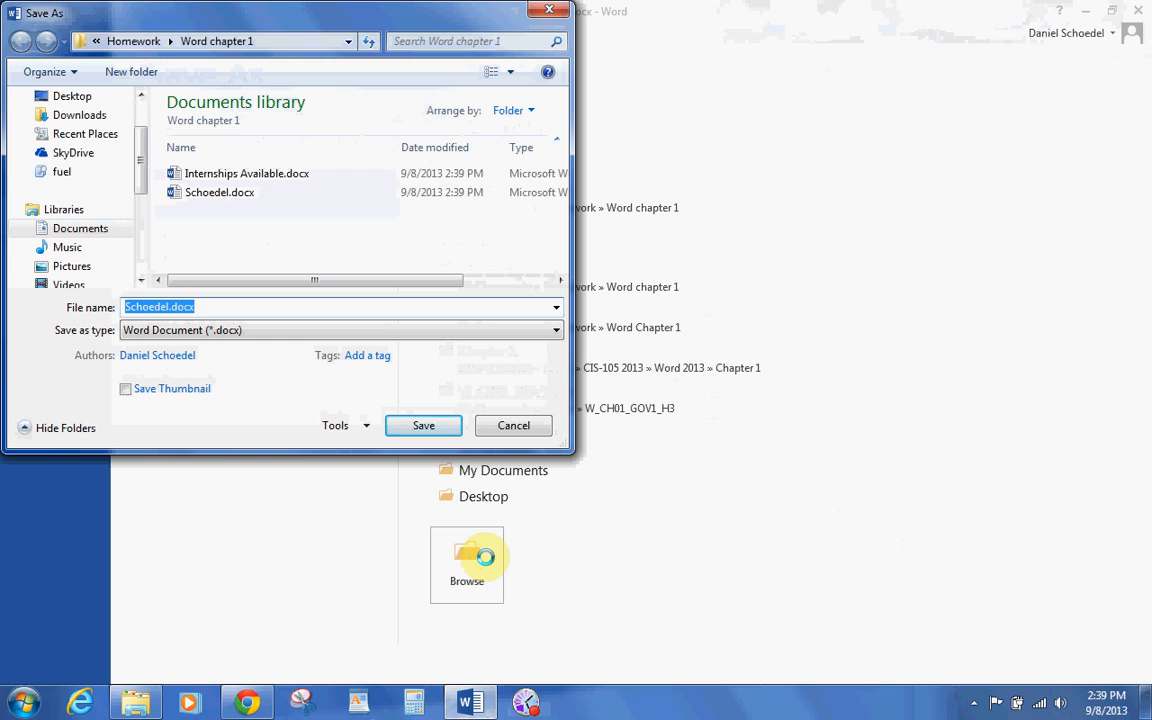
type("Schoed")
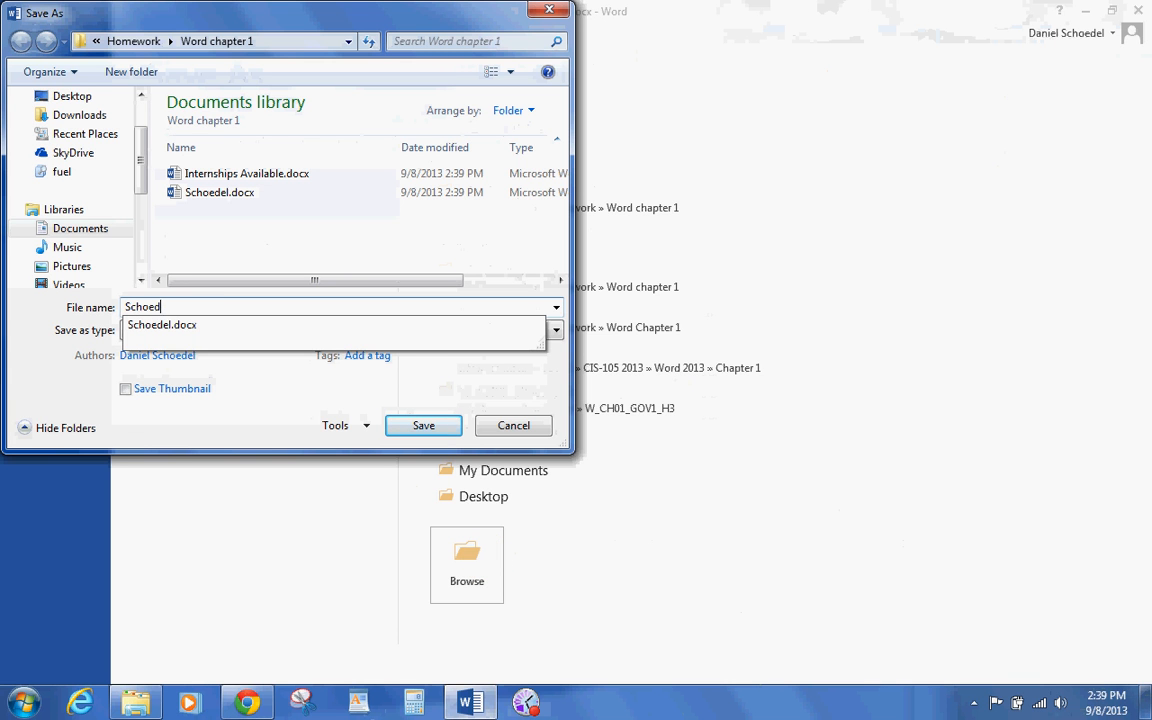
type("el_Daniel_")
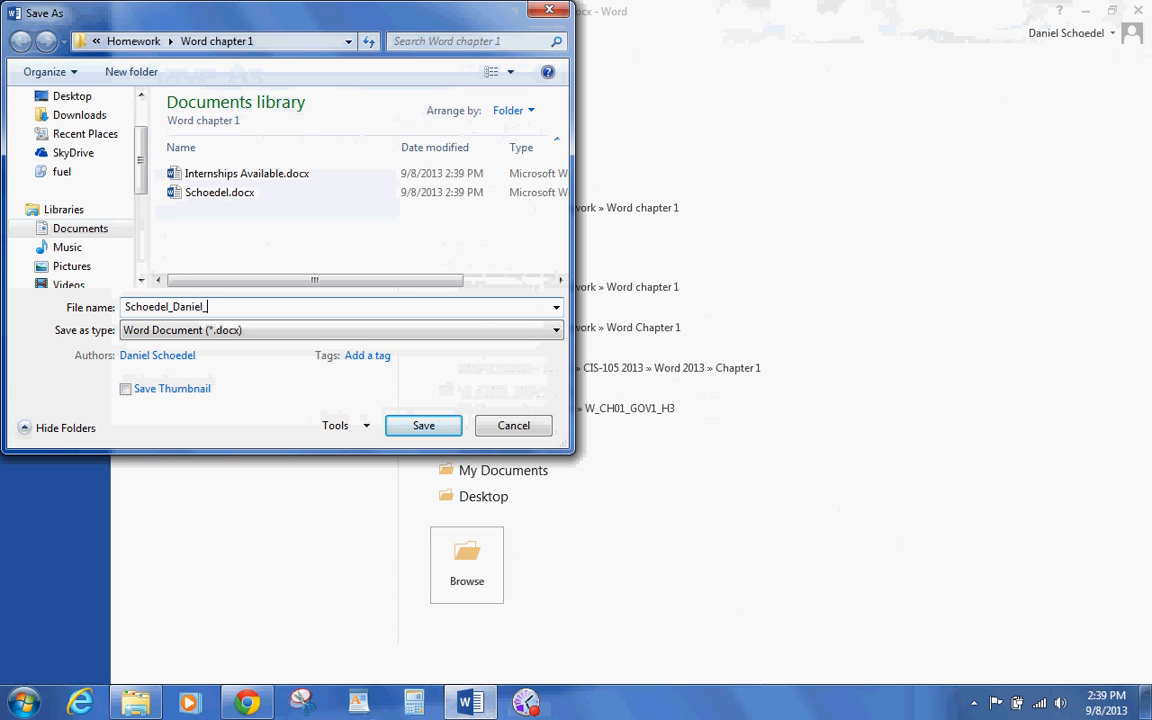
type("1A_Flyer")
left_click(424, 430)
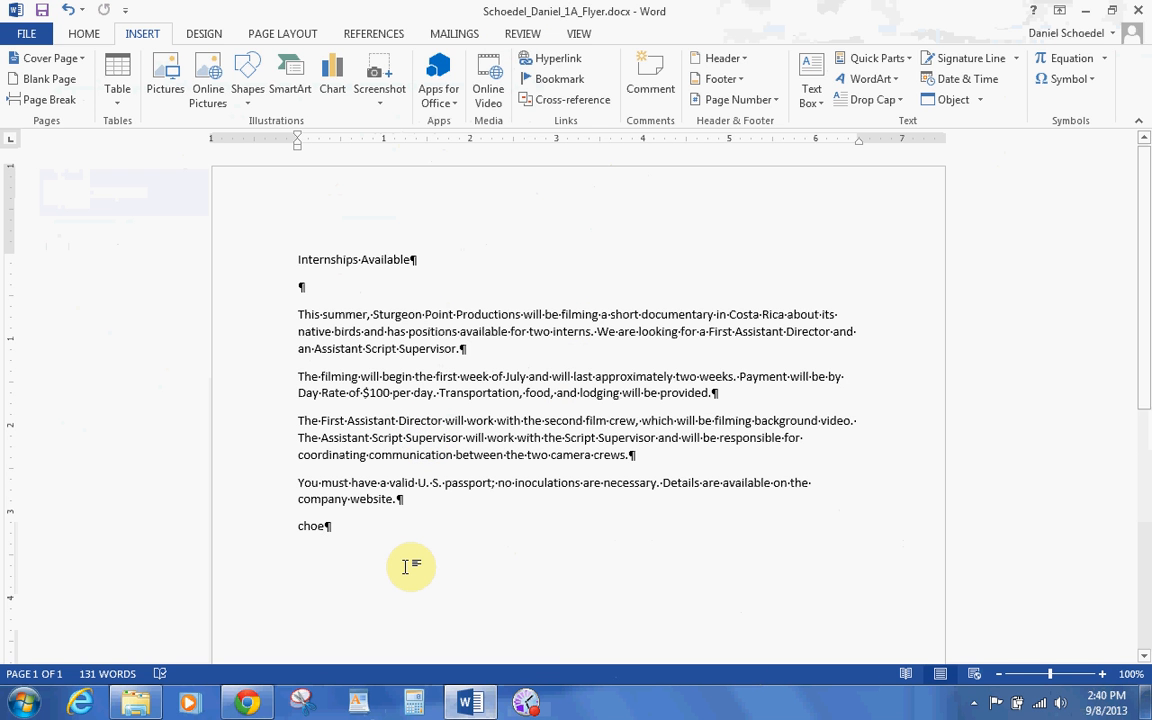
Delete the stray letters "choe" from the last paragraph of the document.
key("BackSpace")
key("BackSpace")
key("BackSpace")
key("BackSpace")
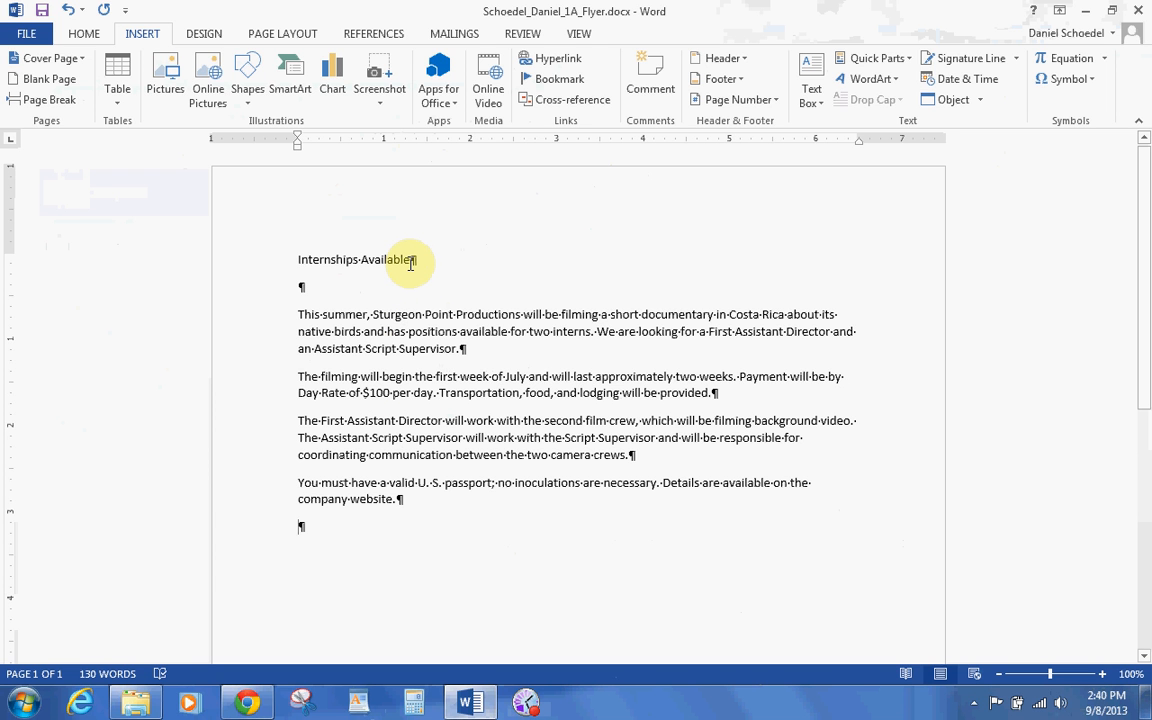
Apply the bold black text effect with a hard shadow to the "Internships Available" title and set its font size to 52.
left_click(270, 256)
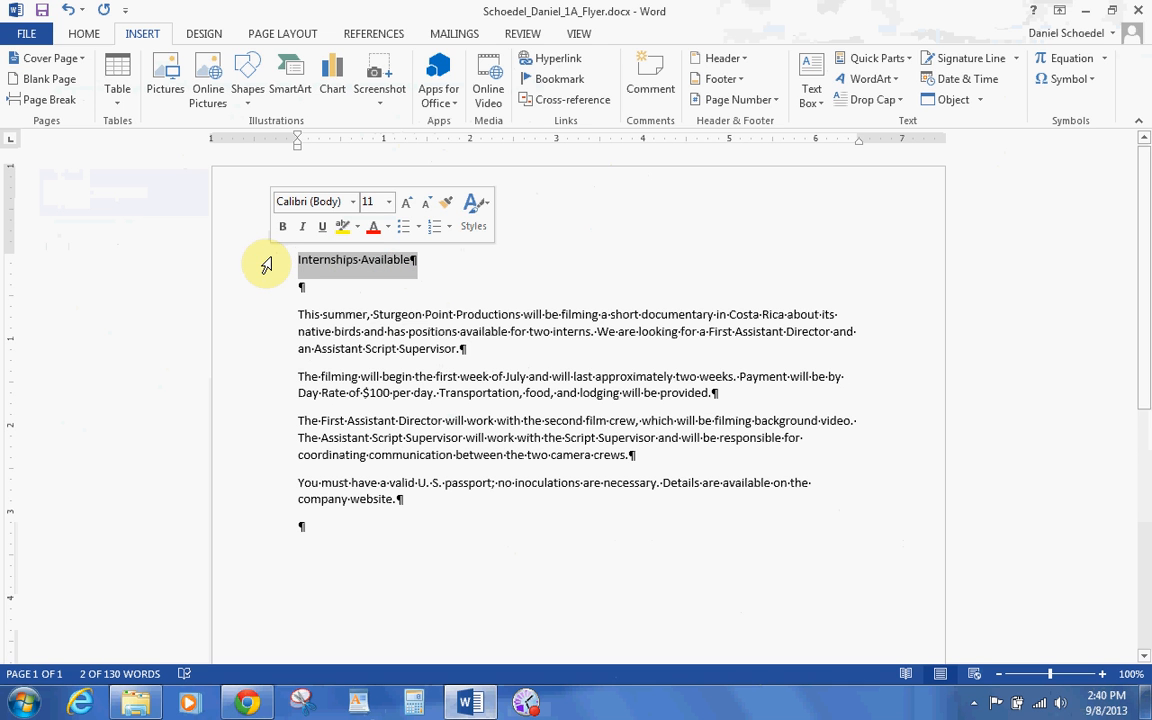
left_click(89, 42)
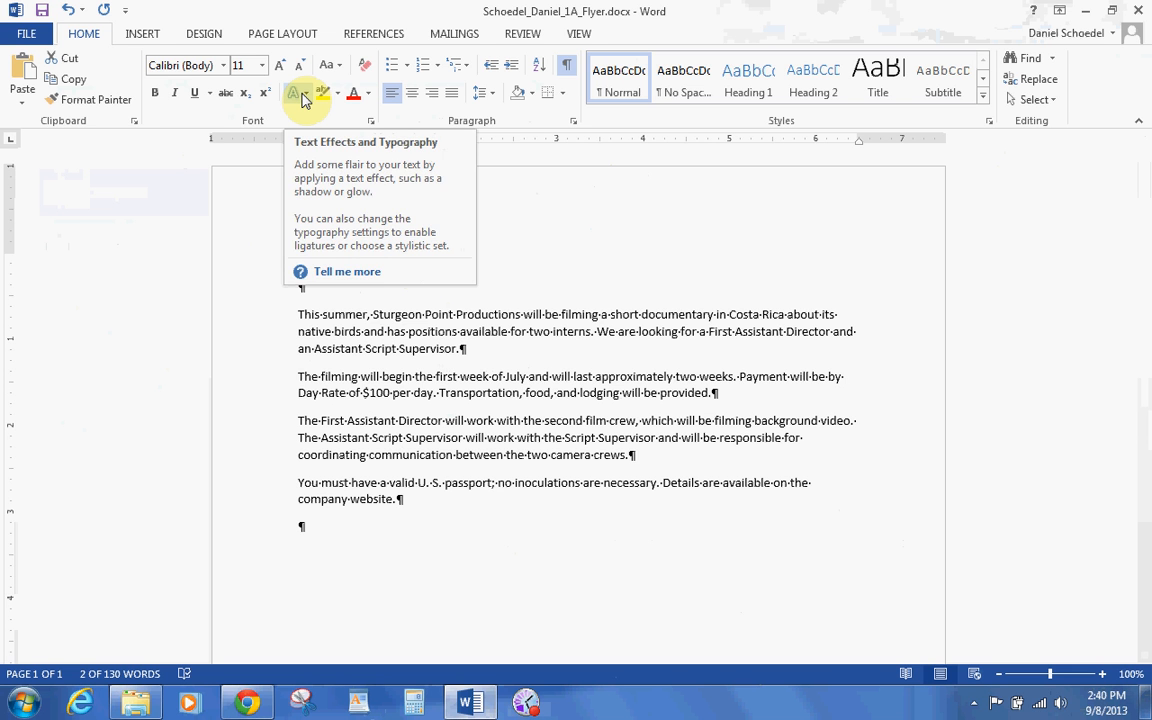
left_click(305, 97)
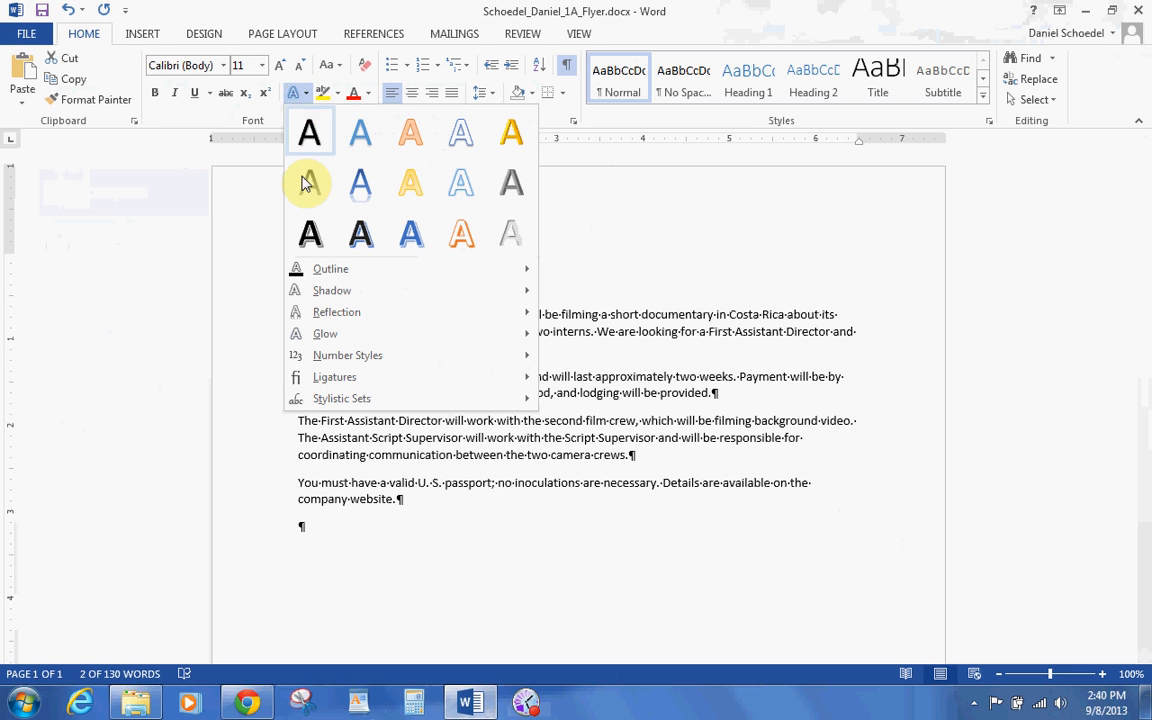
left_click(309, 234)
left_click(241, 66)
type("52")
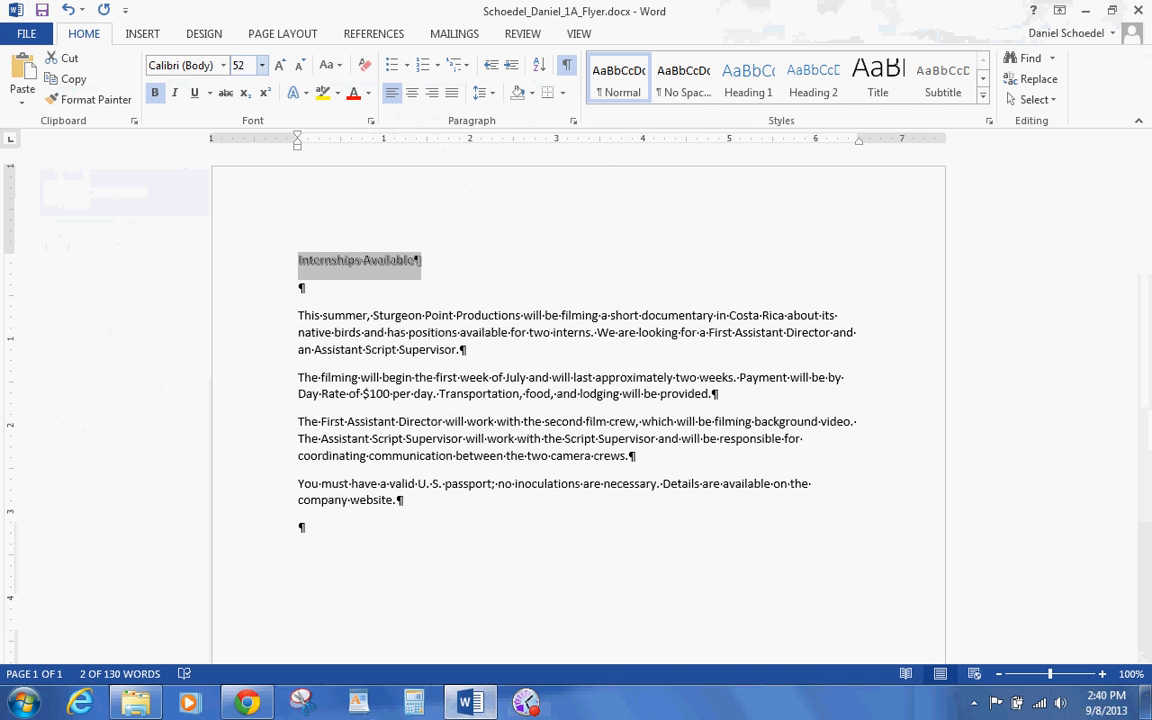
key("Return")
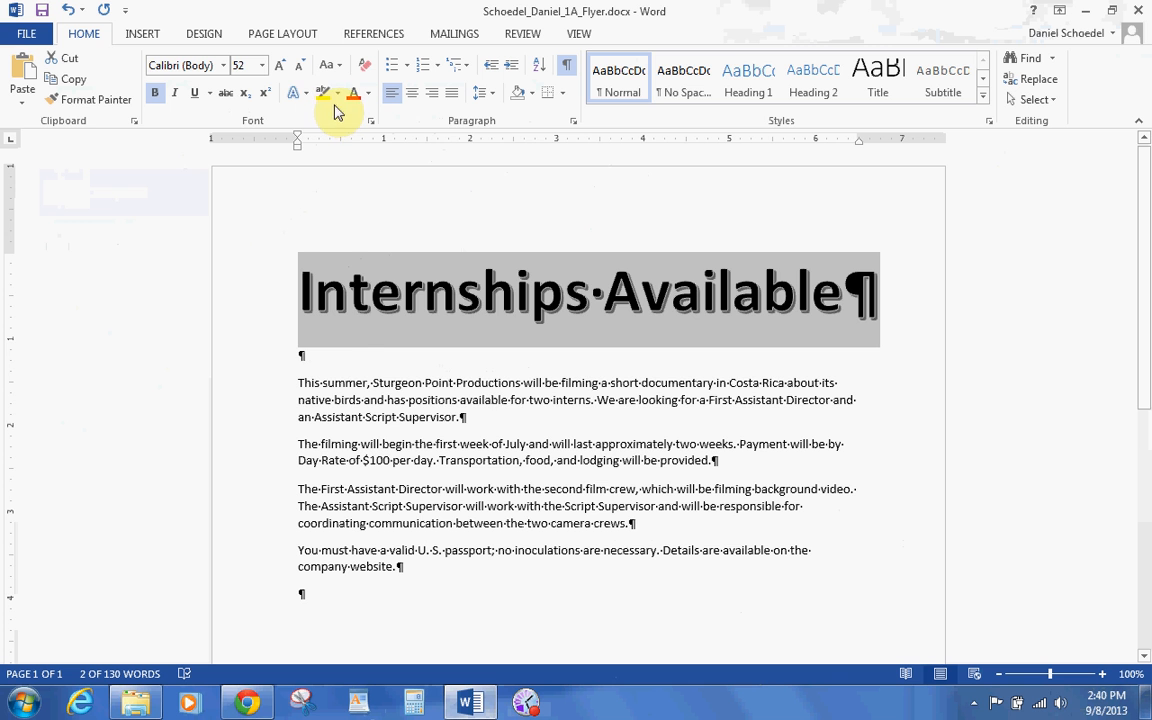
Give the title an outer shadow offset to the left and center it.
left_click(305, 93)
mouse_move(334, 290)
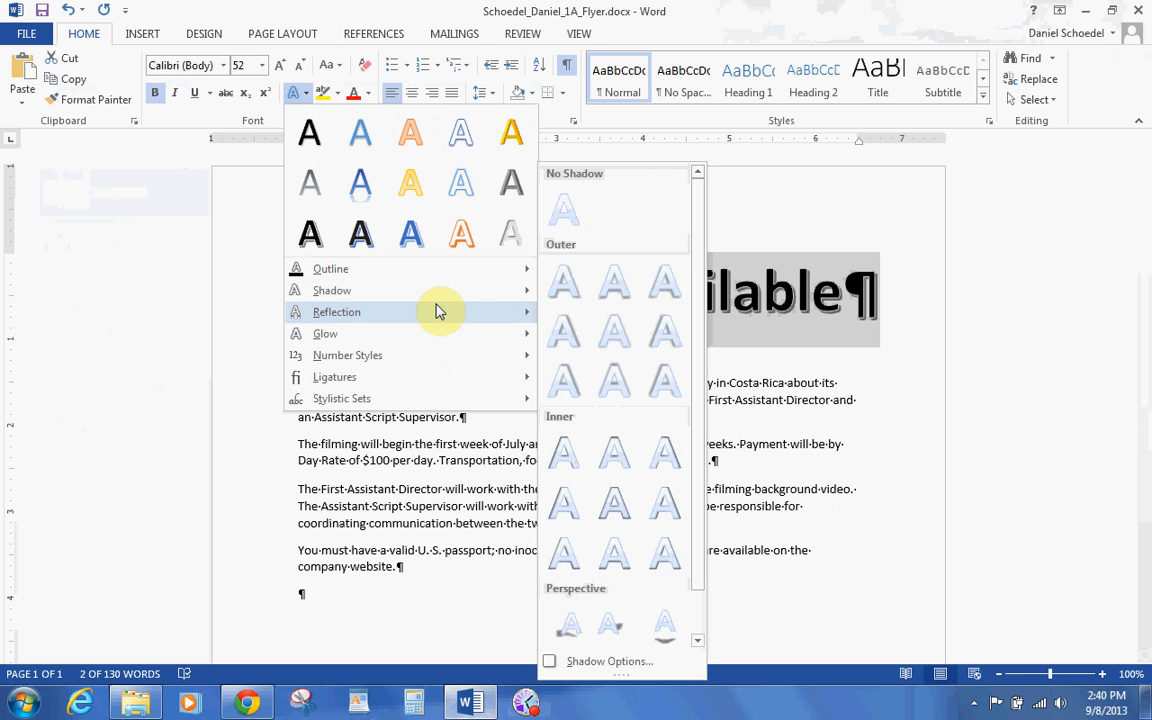
left_click(657, 338)
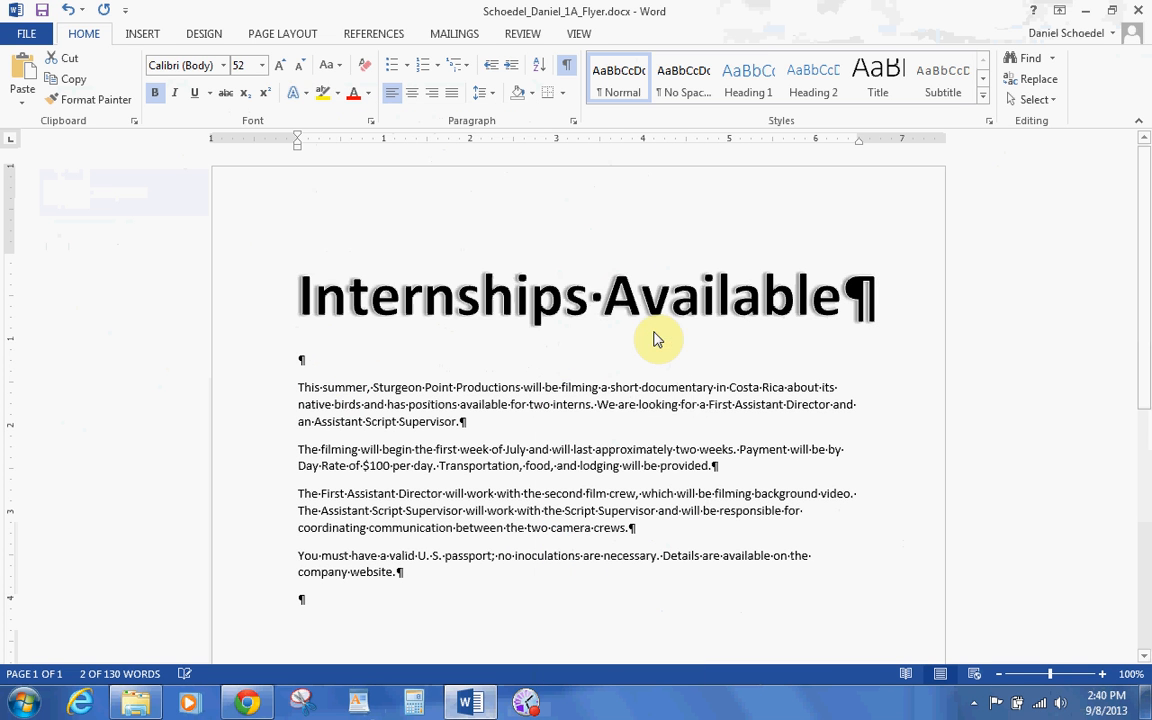
left_click(412, 96)
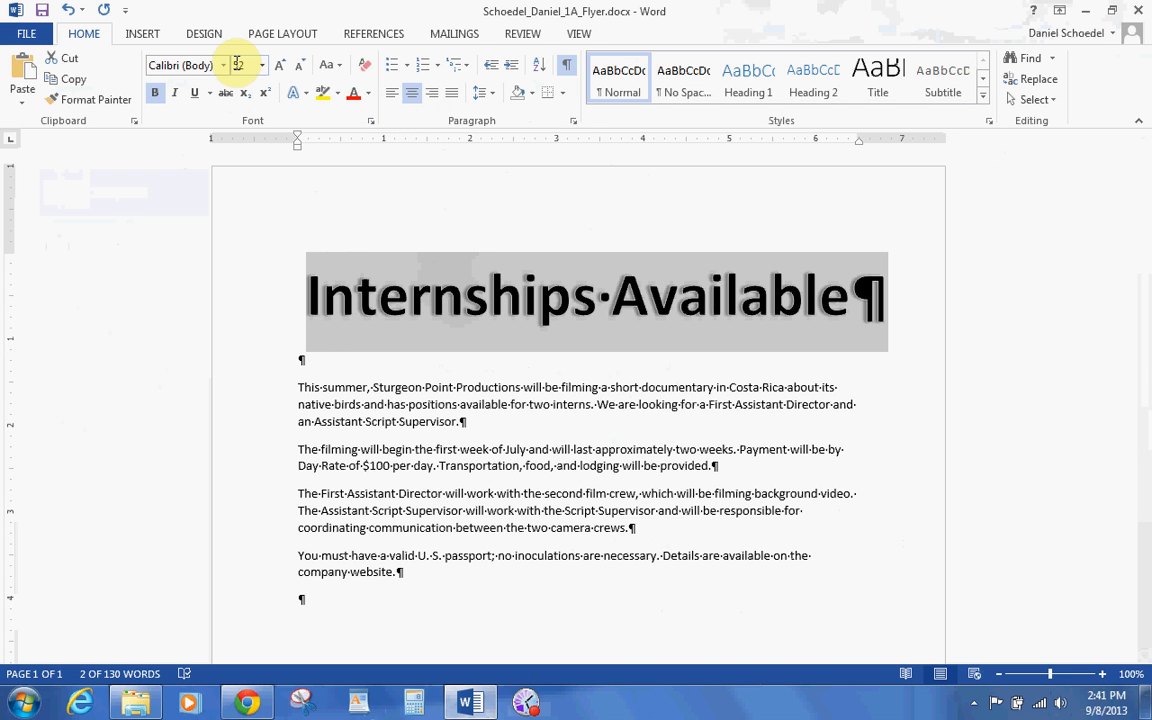
Change the title's font color to the theme orange and save the document.
left_click(368, 96)
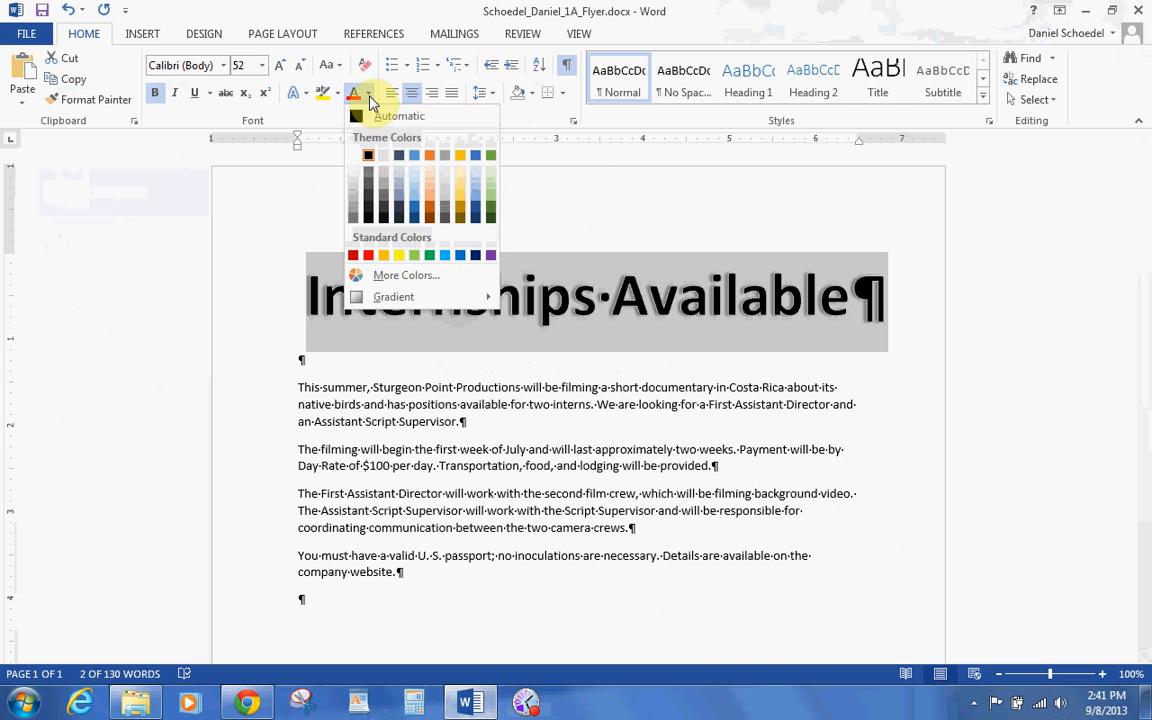
left_click(429, 157)
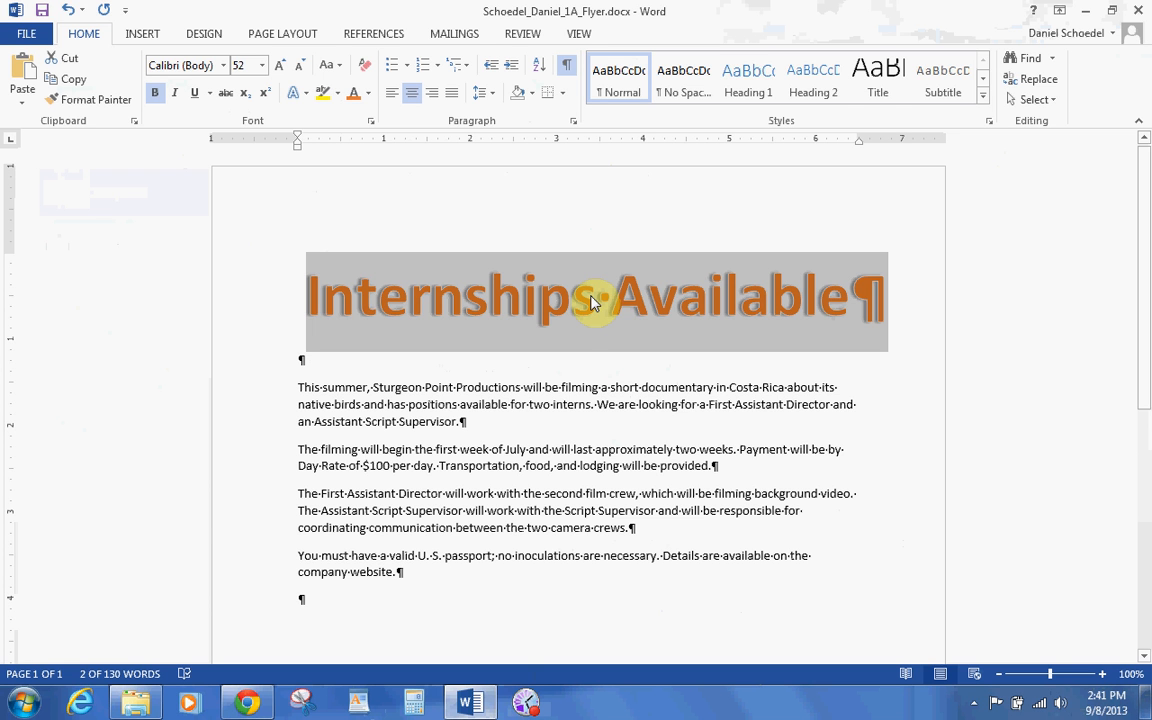
left_click(42, 11)
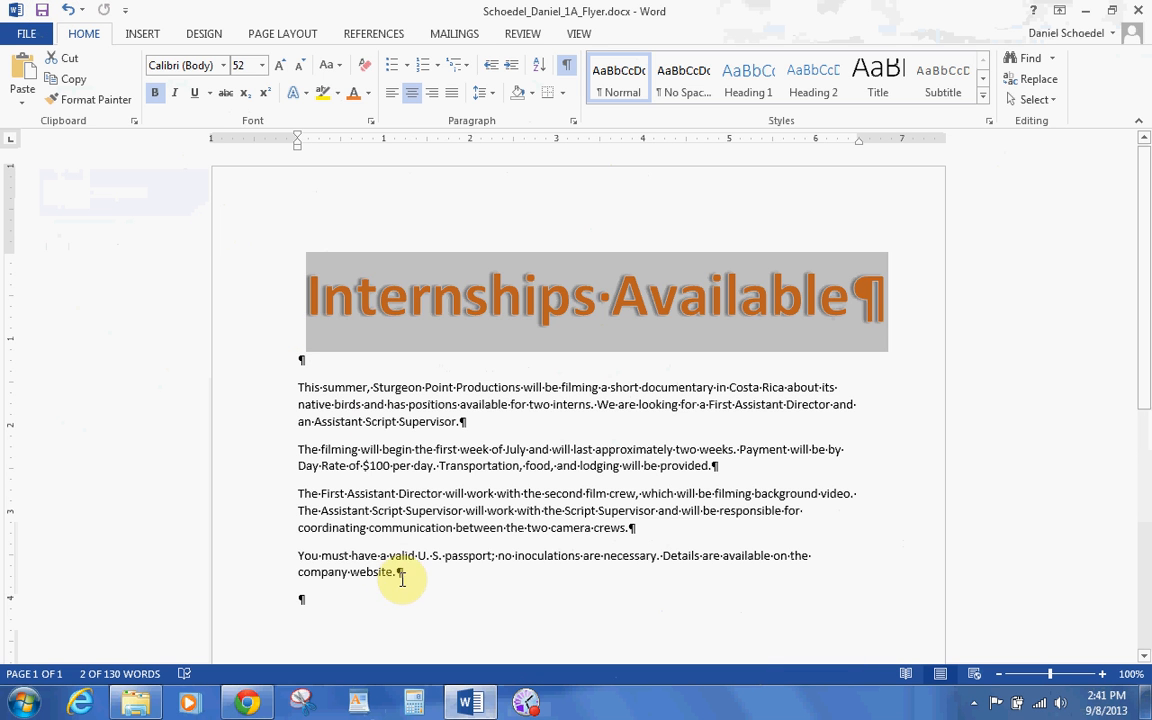
Start a picture insertion before "This summer" in the first body paragraph, browsing to the Chapter 1 w01_student_data_files folder under Word 2013.
left_click(298, 388)
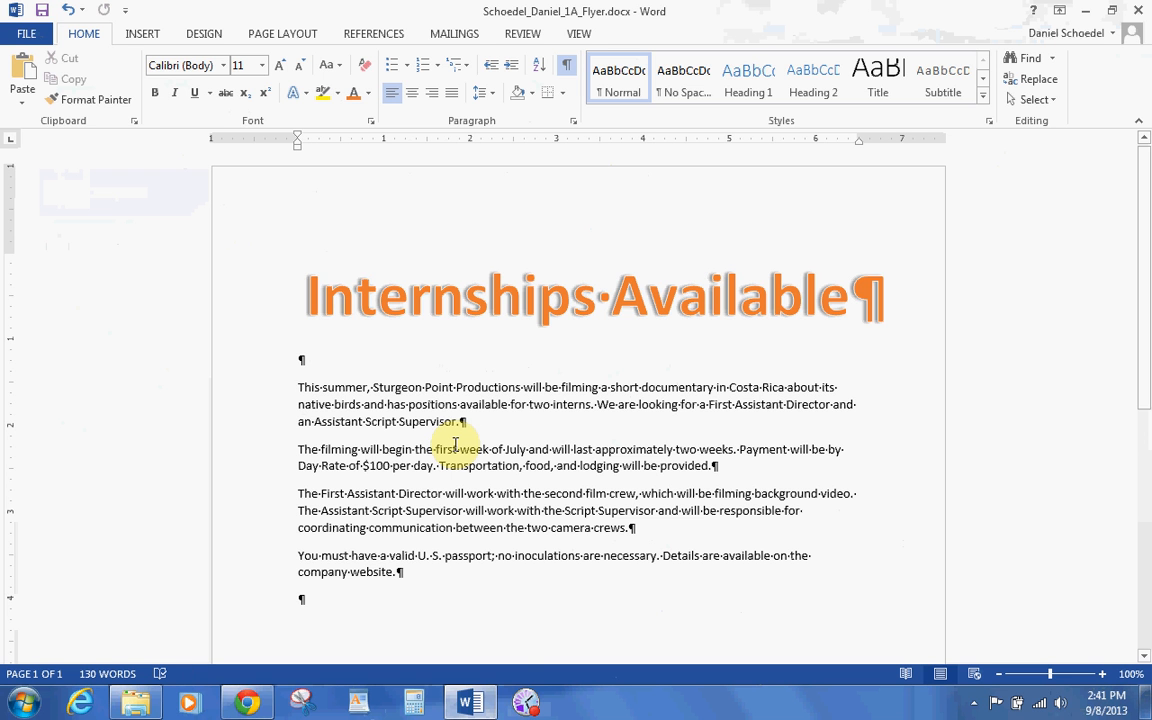
left_click(143, 33)
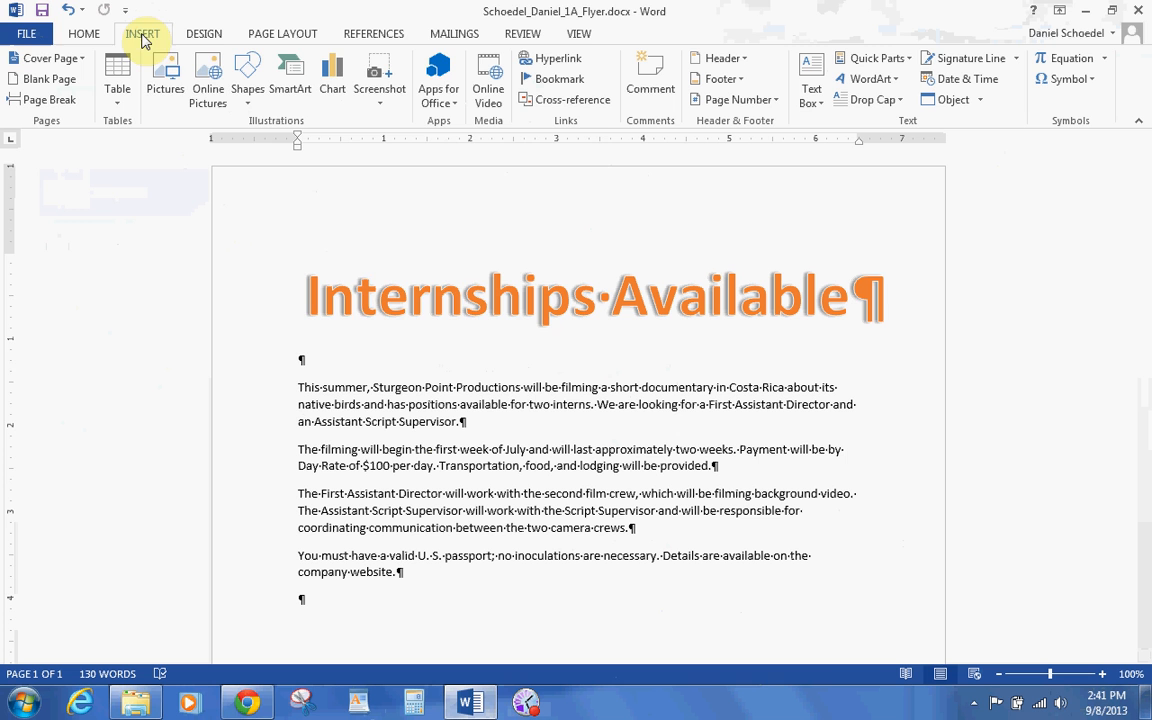
left_click(166, 78)
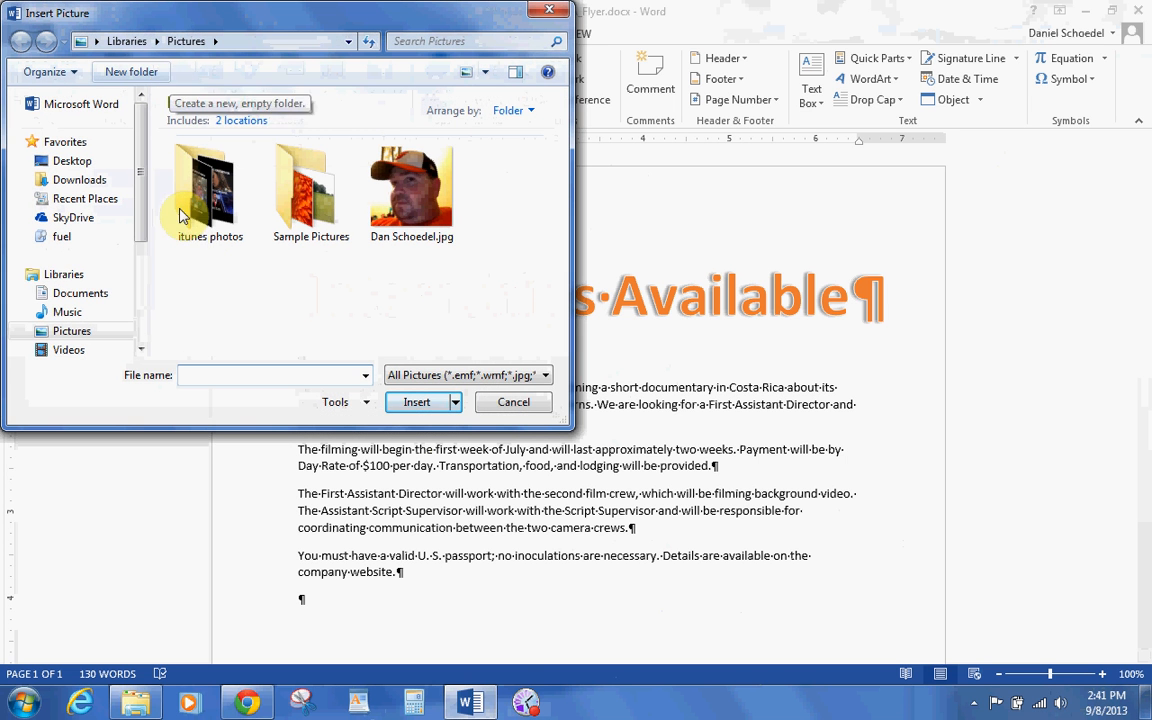
left_click(80, 292)
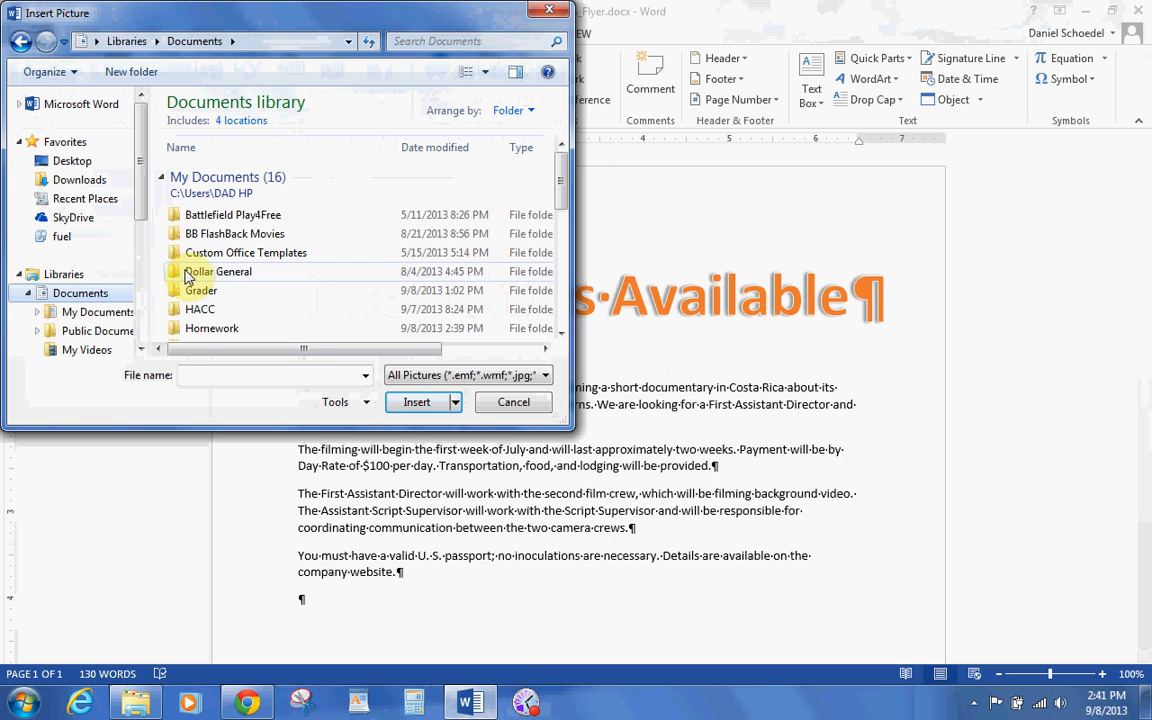
left_click(200, 310)
left_click(198, 310)
double_click(198, 175)
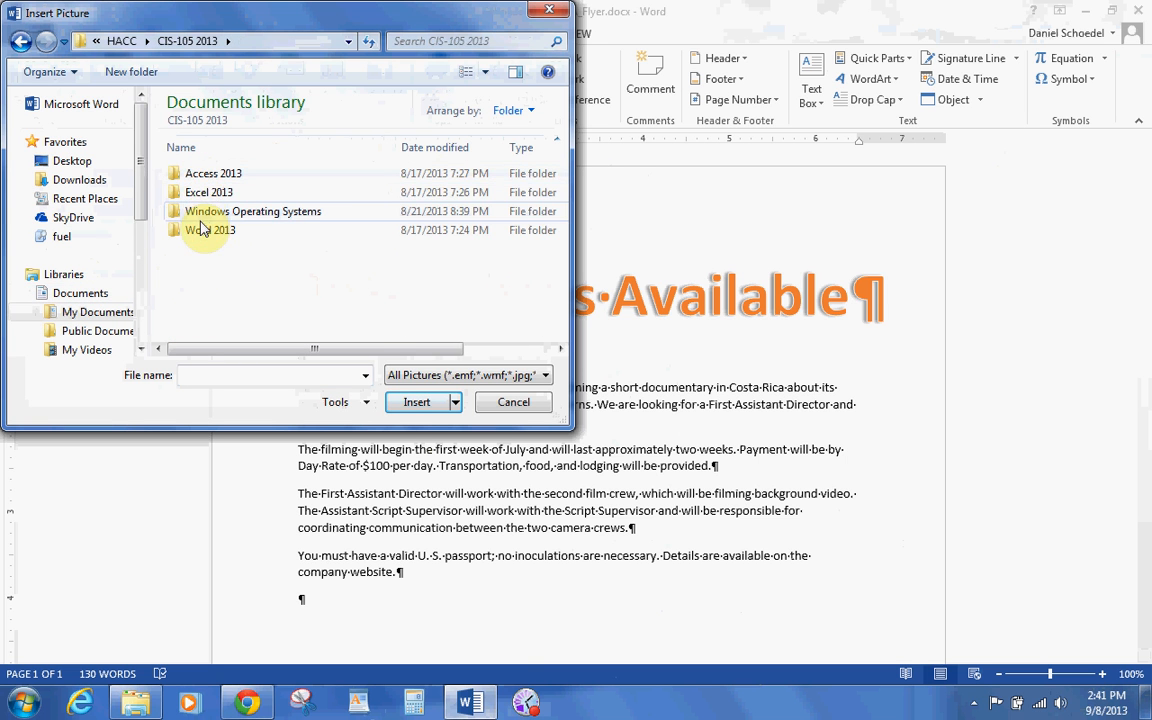
double_click(200, 229)
double_click(205, 175)
double_click(211, 211)
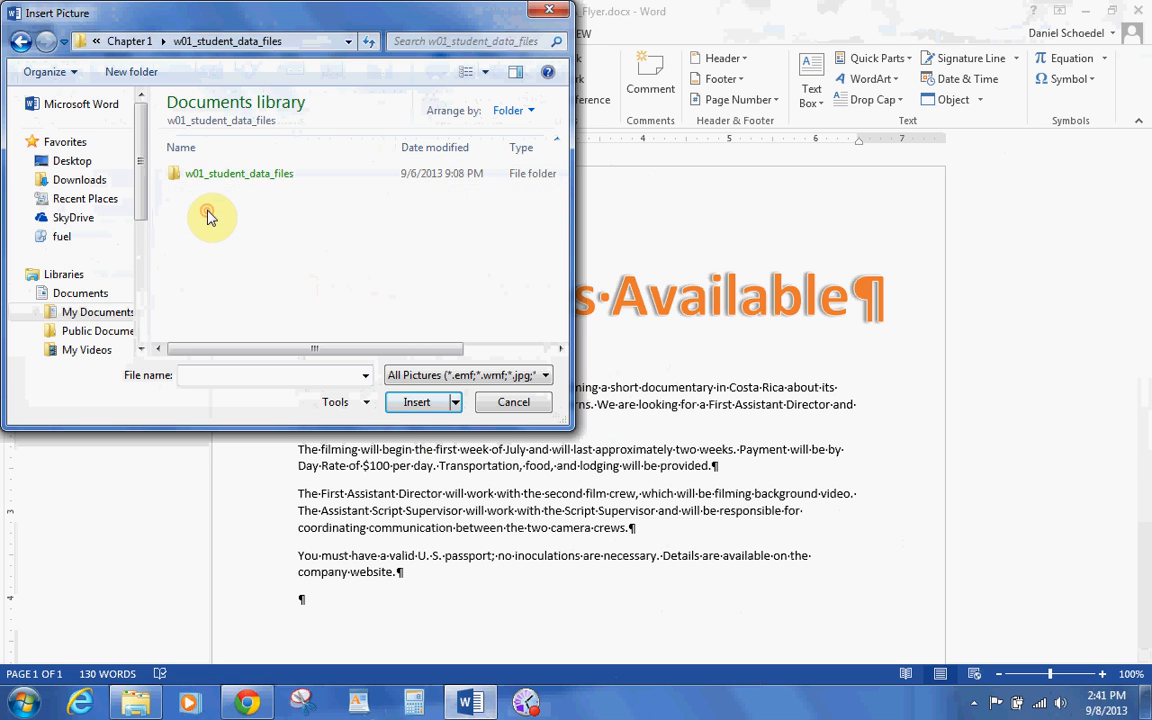
Insert the parrot picture from the nested w01_student_data_files folder.
double_click(209, 176)
left_click(208, 180)
left_click(416, 404)
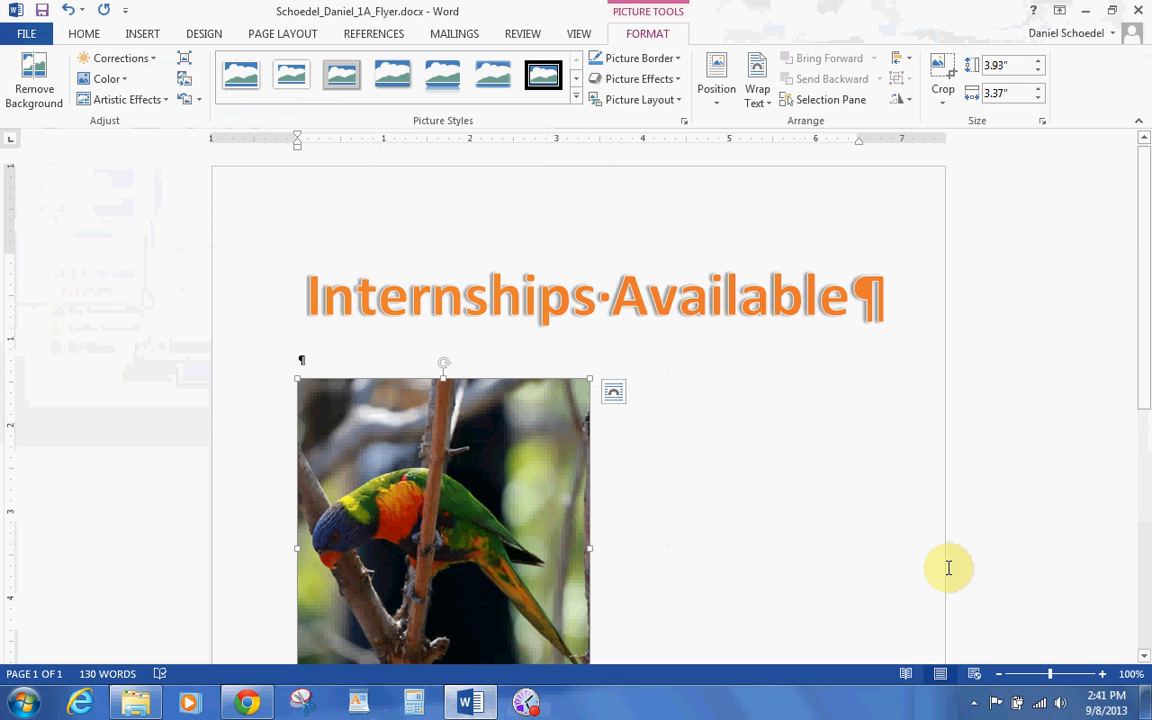
Try reducing only the parrot picture's height from its lower edge and undo the resize.
left_click(1143, 656)
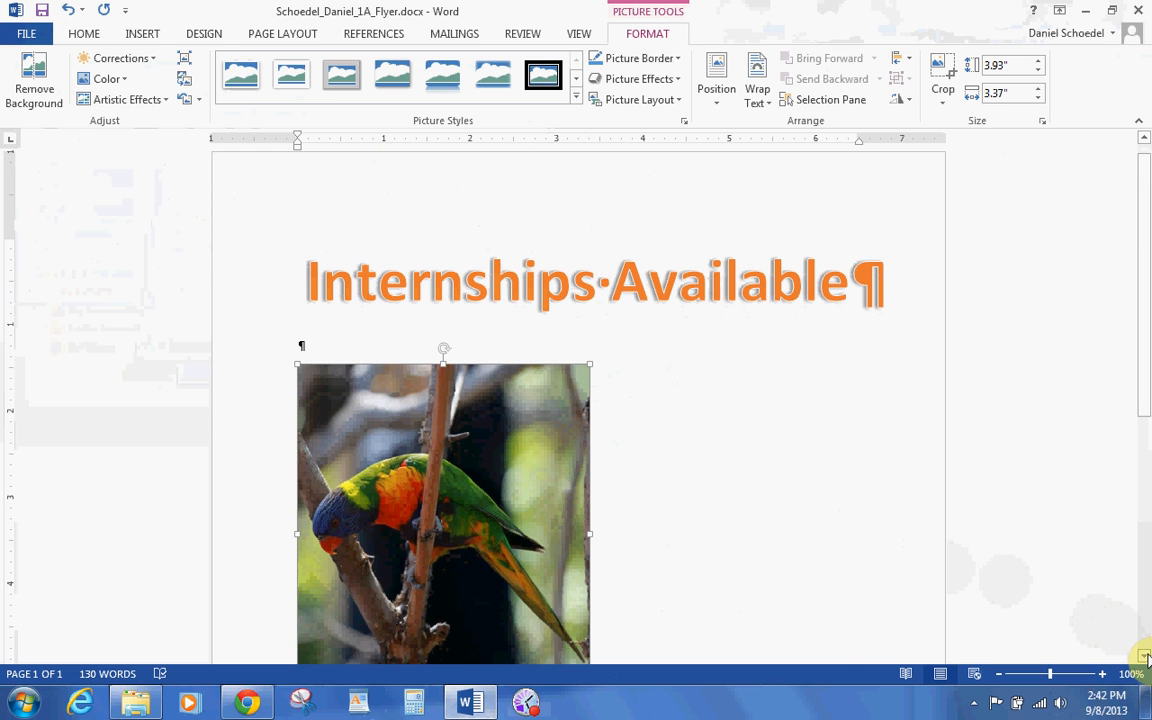
scroll(1143, 656, "down", 2)
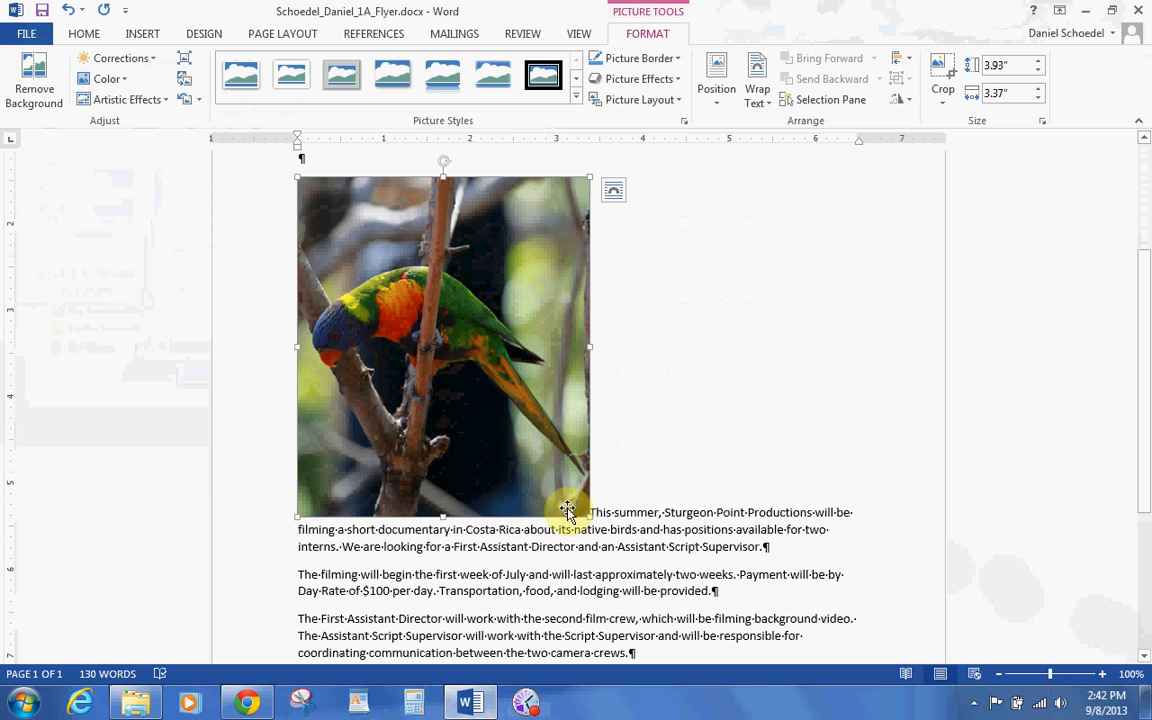
left_click_drag(445, 516, 448, 449)
key("ctrl+z")
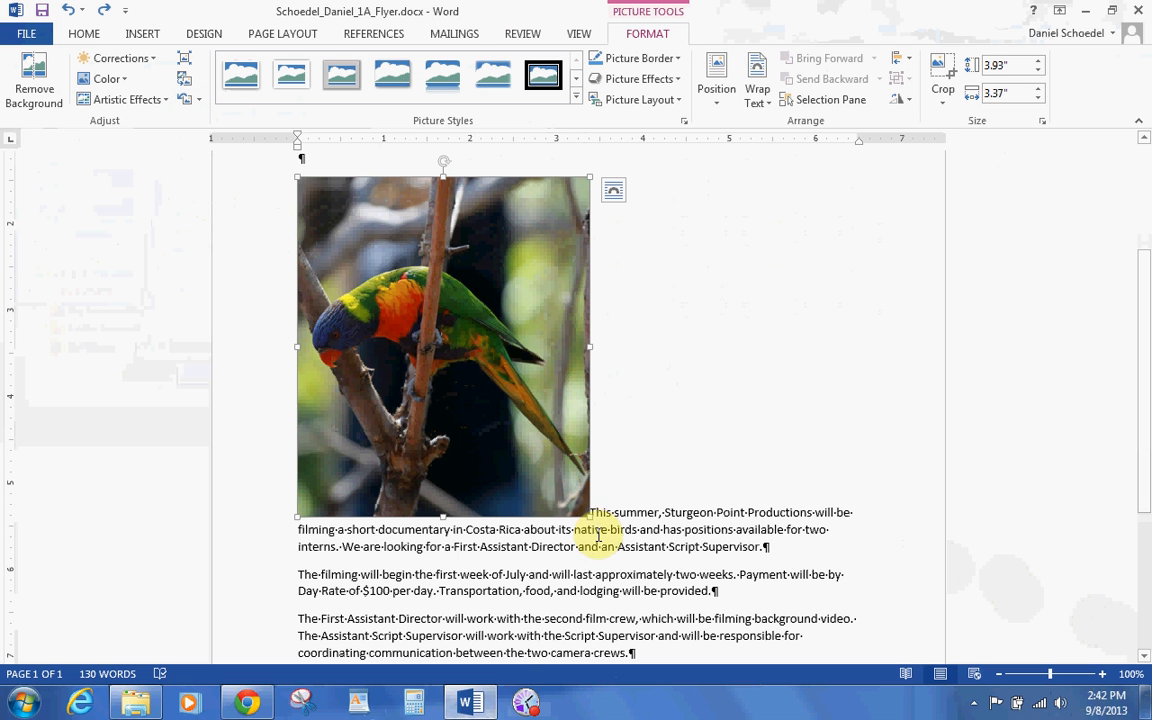
Shrink the parrot picture proportionally to about 2.72" by 2.33" and reset the picture and its size.
left_click_drag(585, 516, 538, 456)
left_click_drag(500, 375, 504, 377)
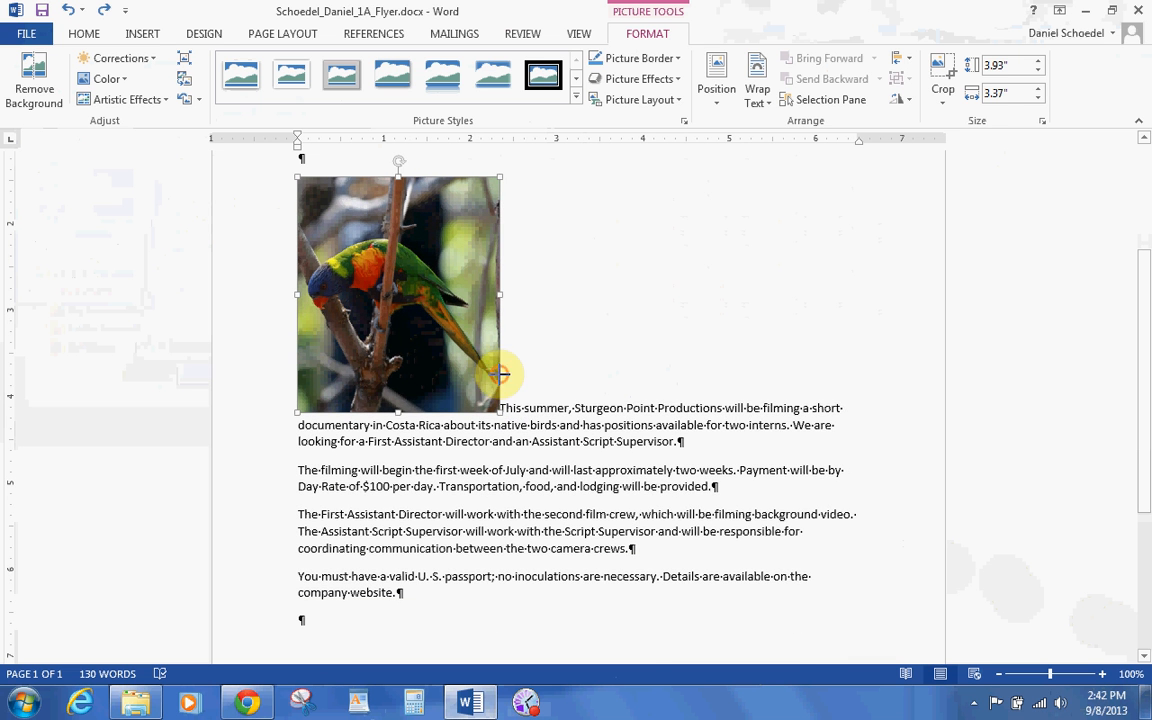
left_click(188, 104)
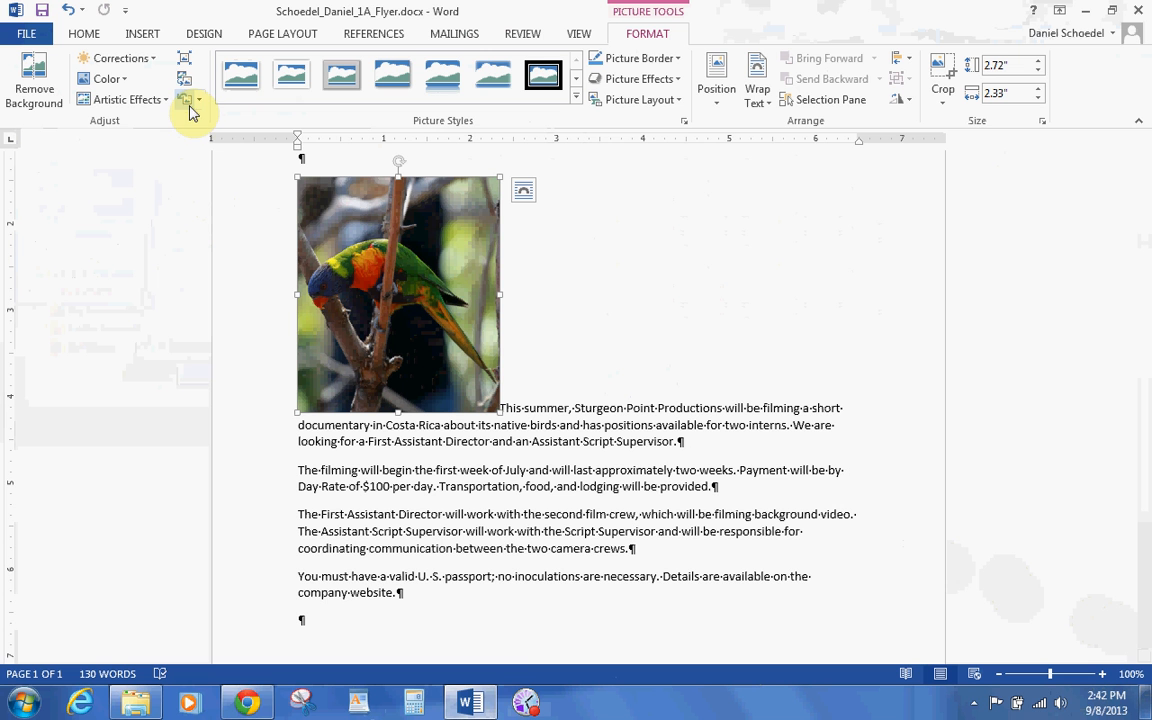
left_click(196, 101)
left_click(203, 130)
left_click(193, 103)
left_click(210, 150)
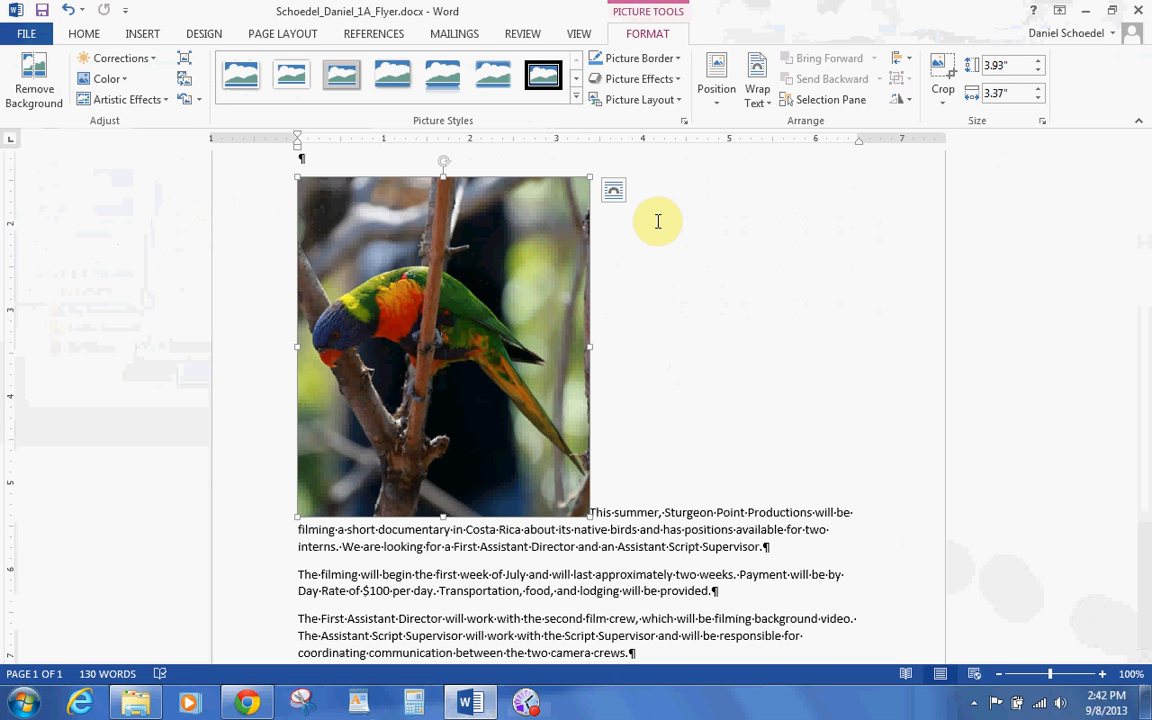
Set the parrot picture's text wrapping to Square.
left_click(768, 102)
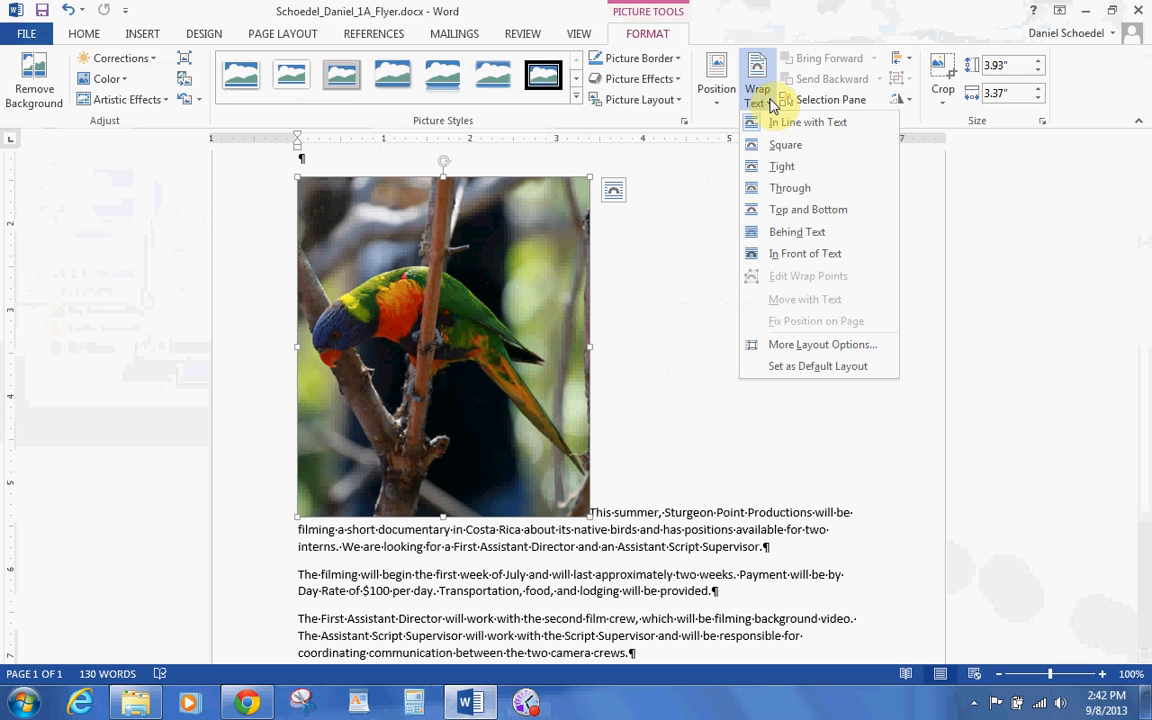
left_click(768, 145)
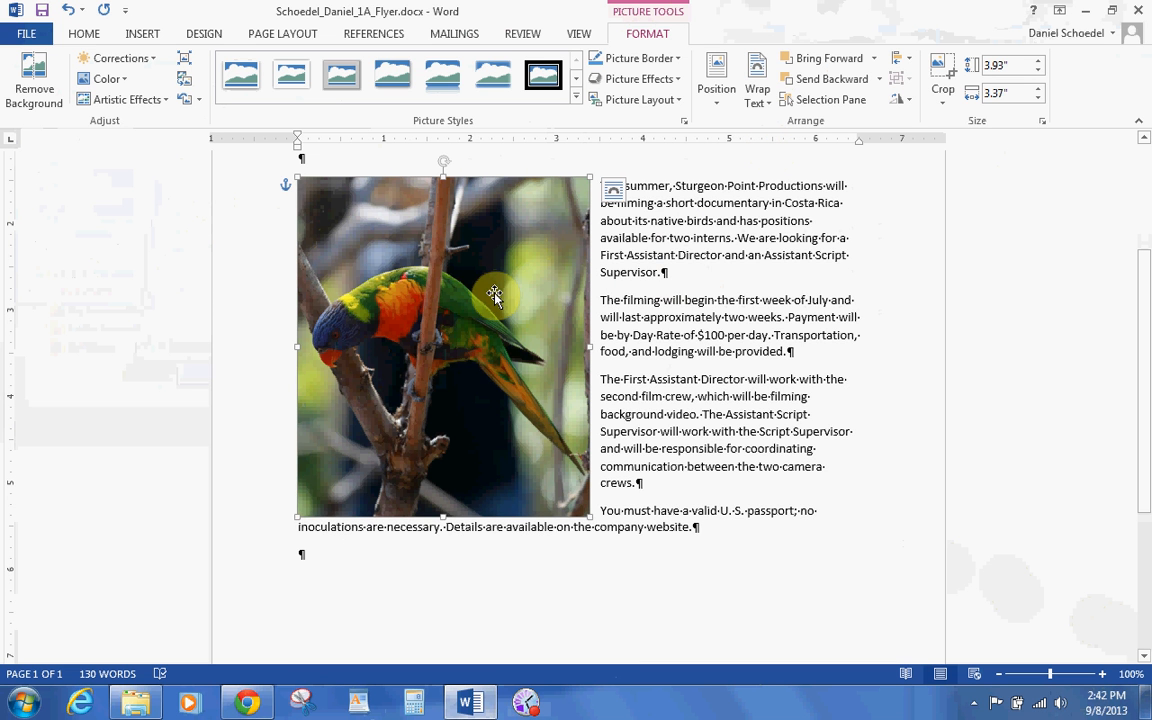
Try to reposition the parrot picture freehand on the right side of the body text, undoing the move.
left_click_drag(494, 295, 659, 305)
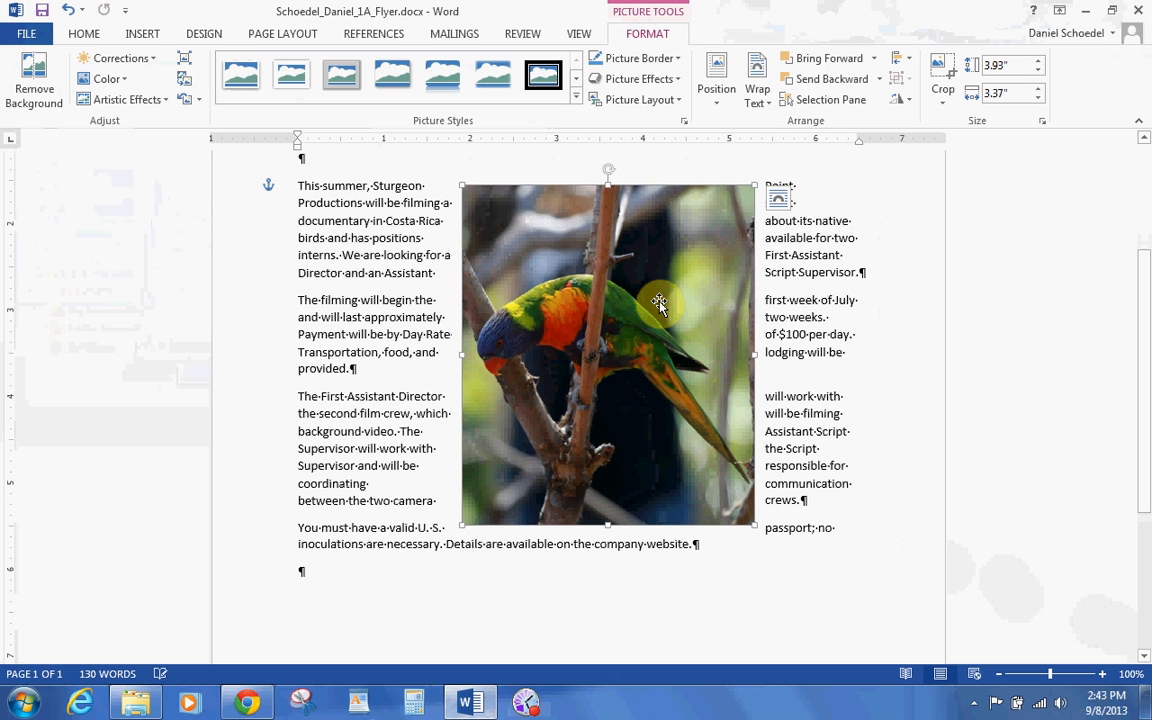
key("Delete")
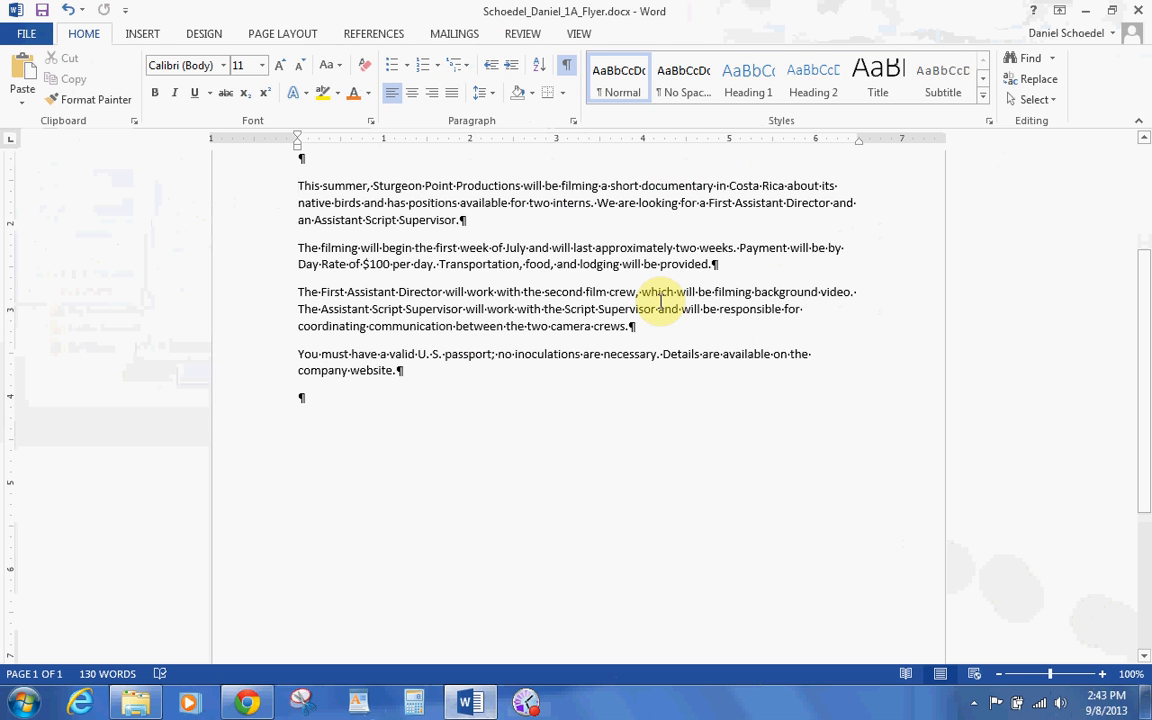
key("ctrl+z")
left_click_drag(422, 253, 665, 290)
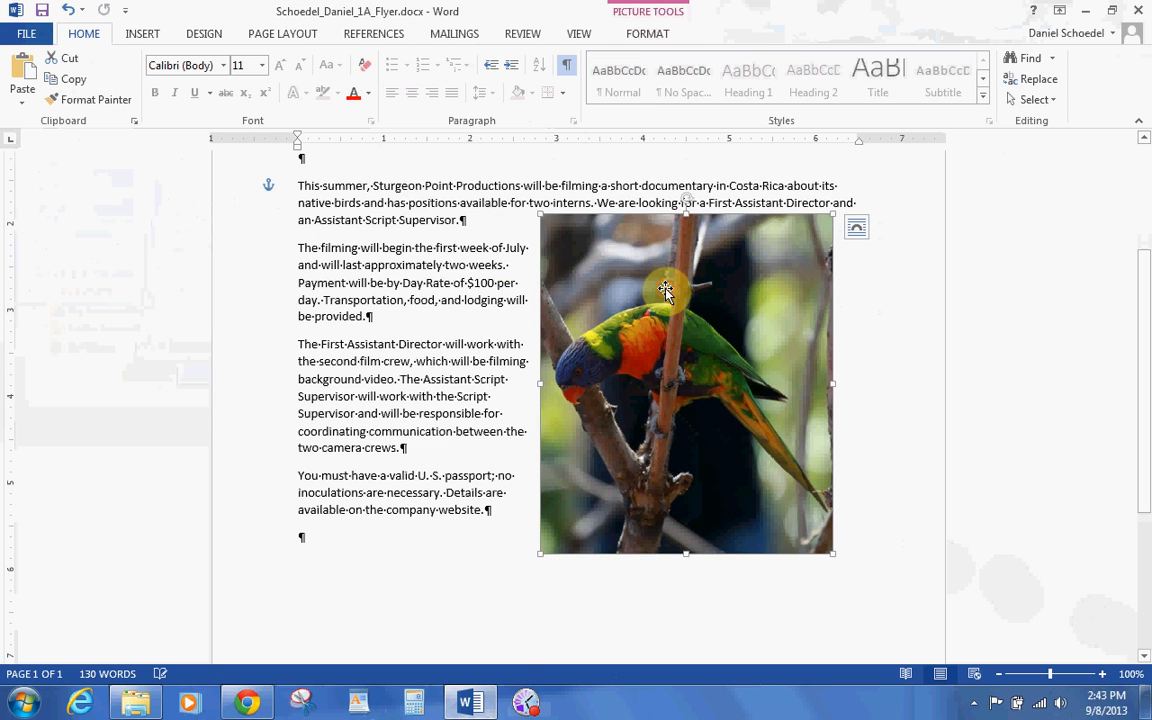
key("ctrl+z")
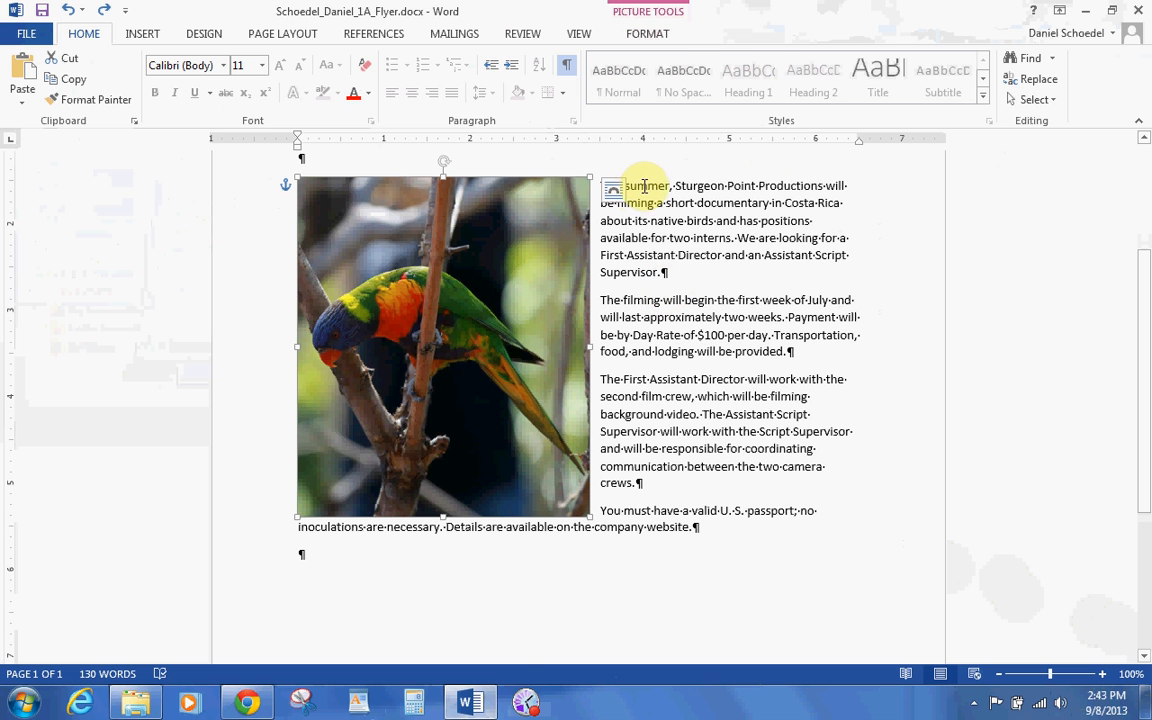
Set the parrot picture's height to 3.8" and save the document.
left_click(630, 35)
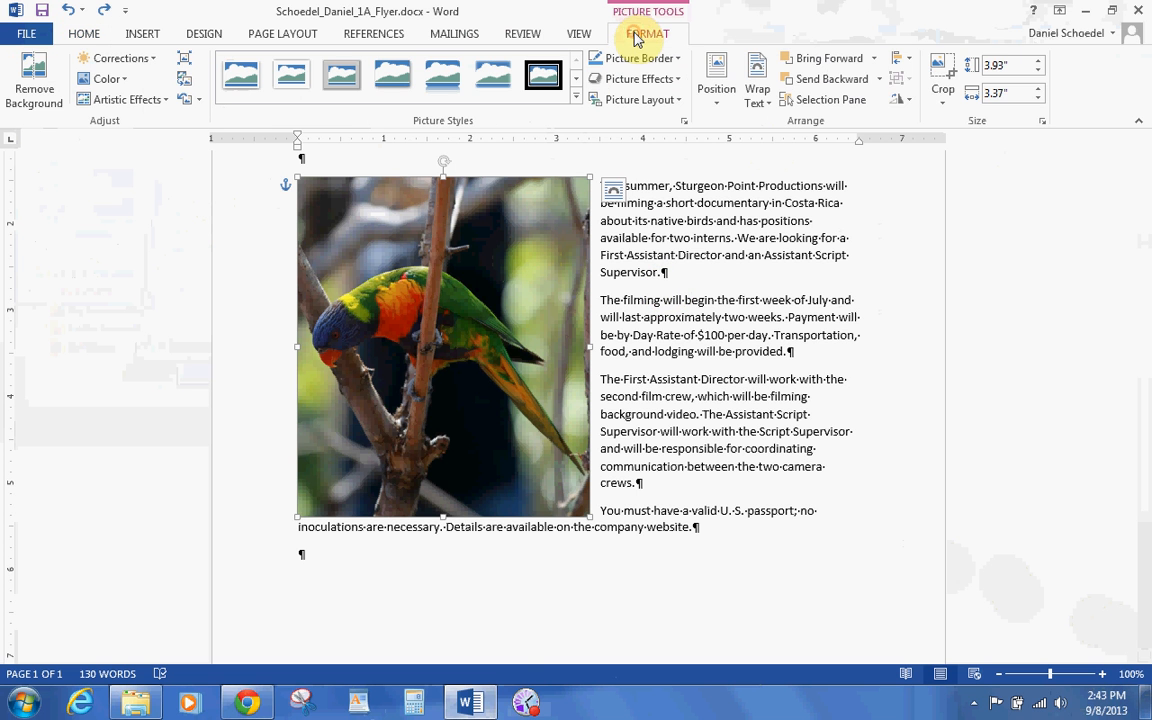
left_click(1037, 76)
left_click(1037, 76)
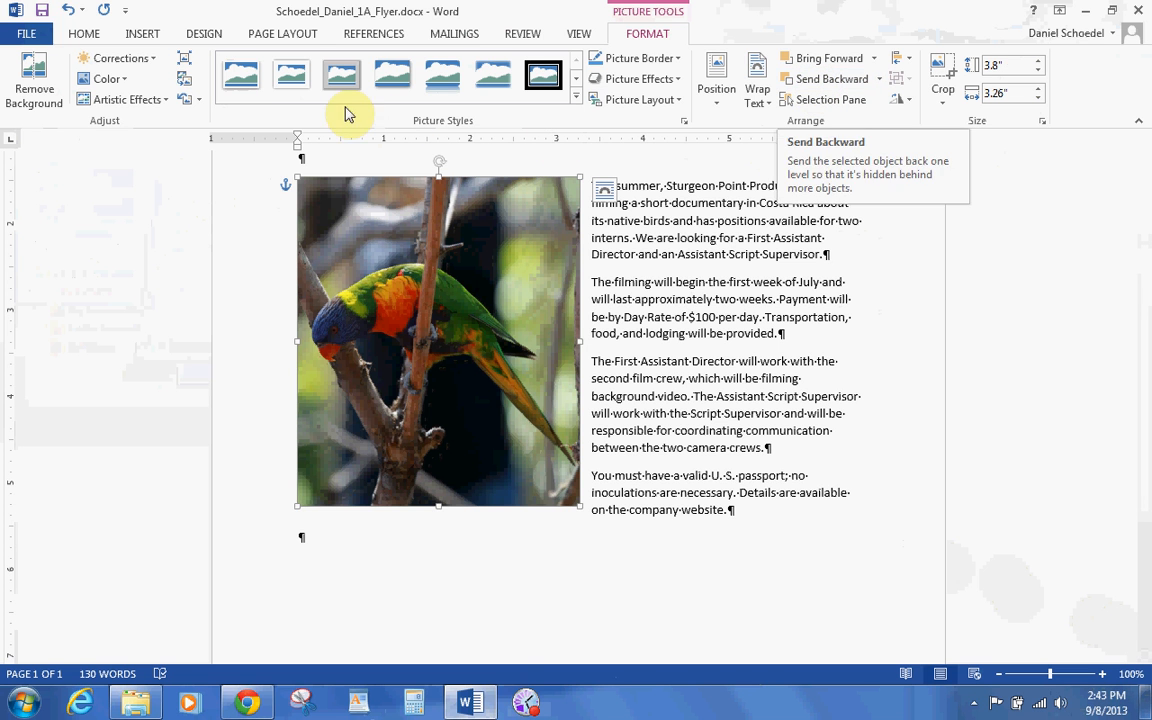
left_click(42, 11)
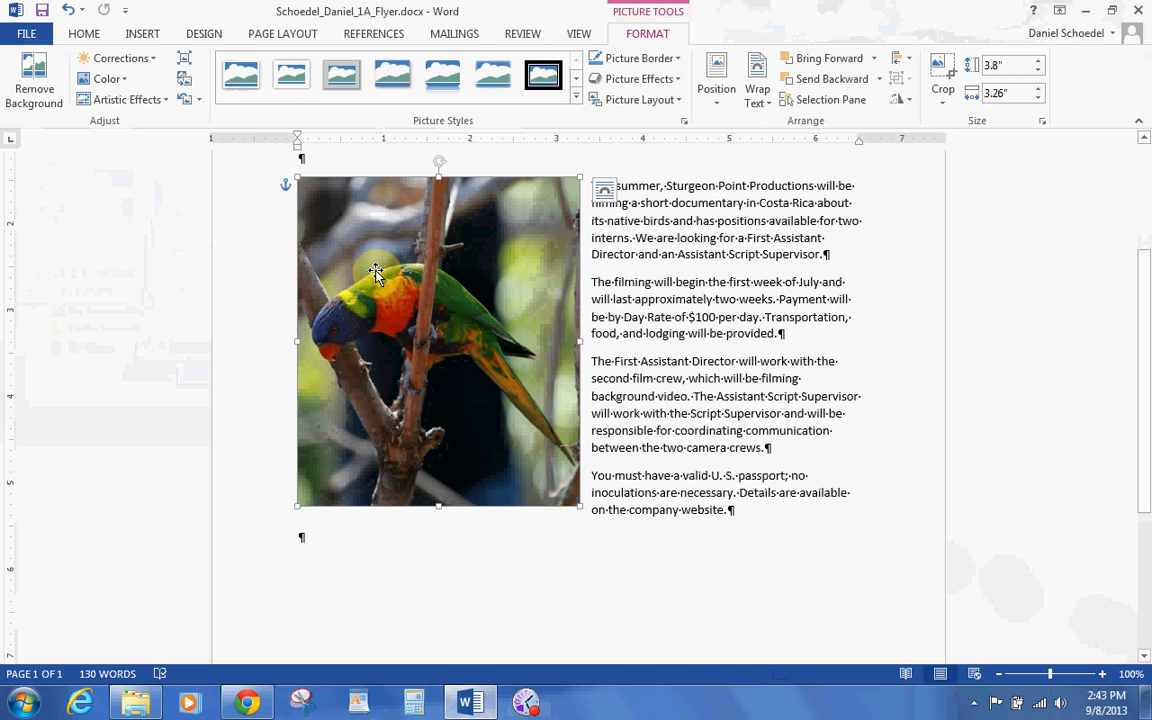
Try moving the resized parrot picture toward the right margin and undo the changes.
left_click_drag(375, 272, 597, 261)
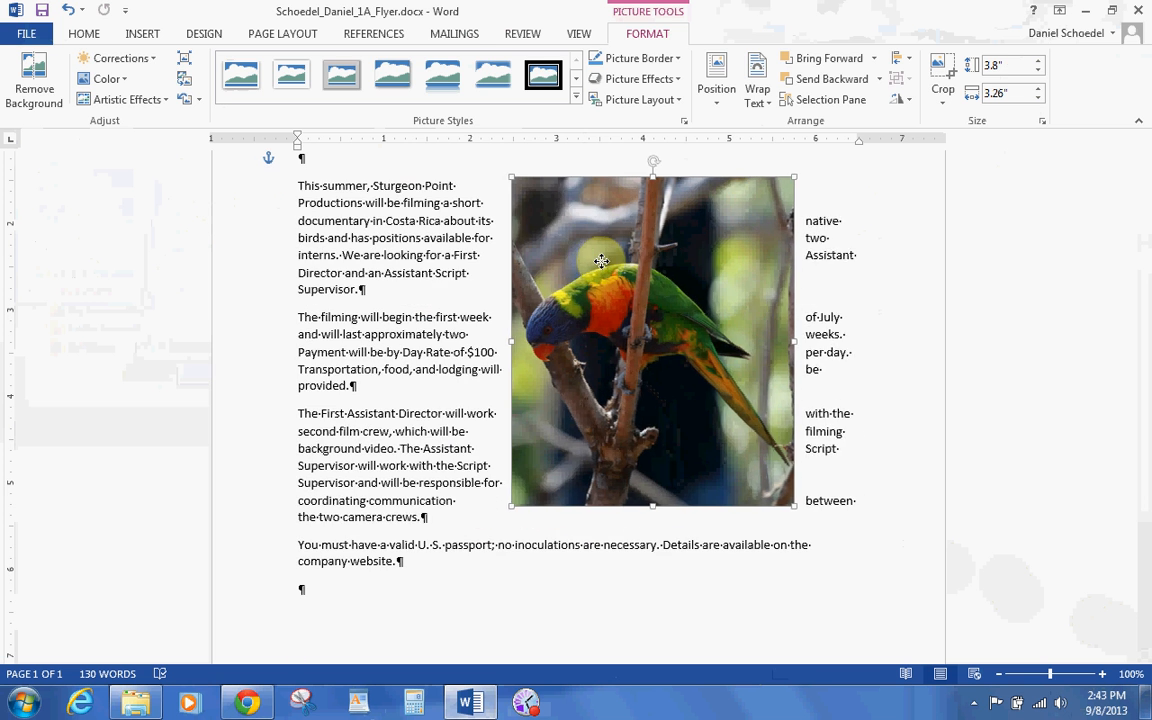
key("Delete")
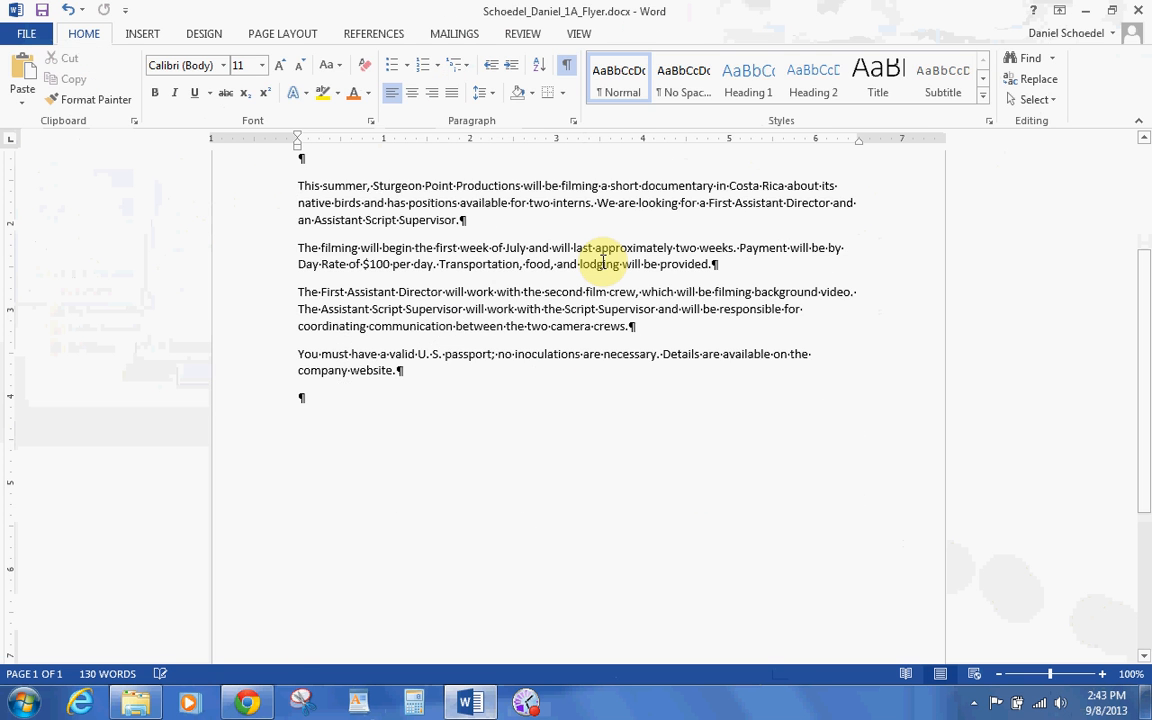
key("ctrl+z")
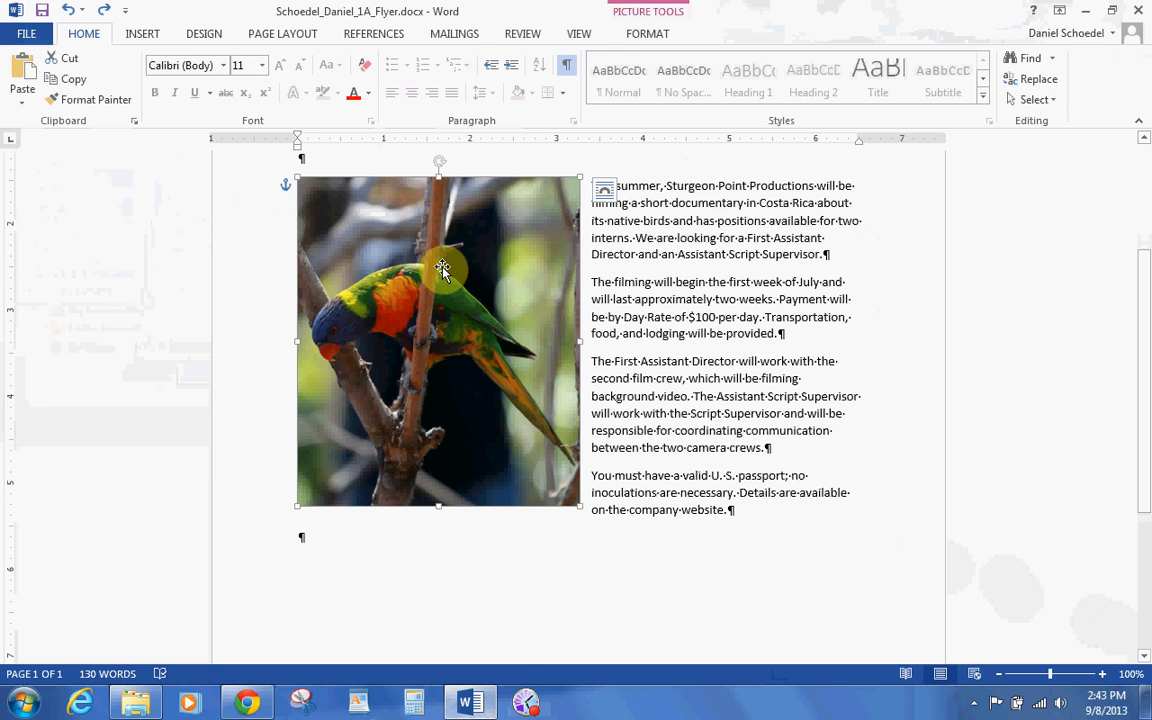
left_click(648, 36)
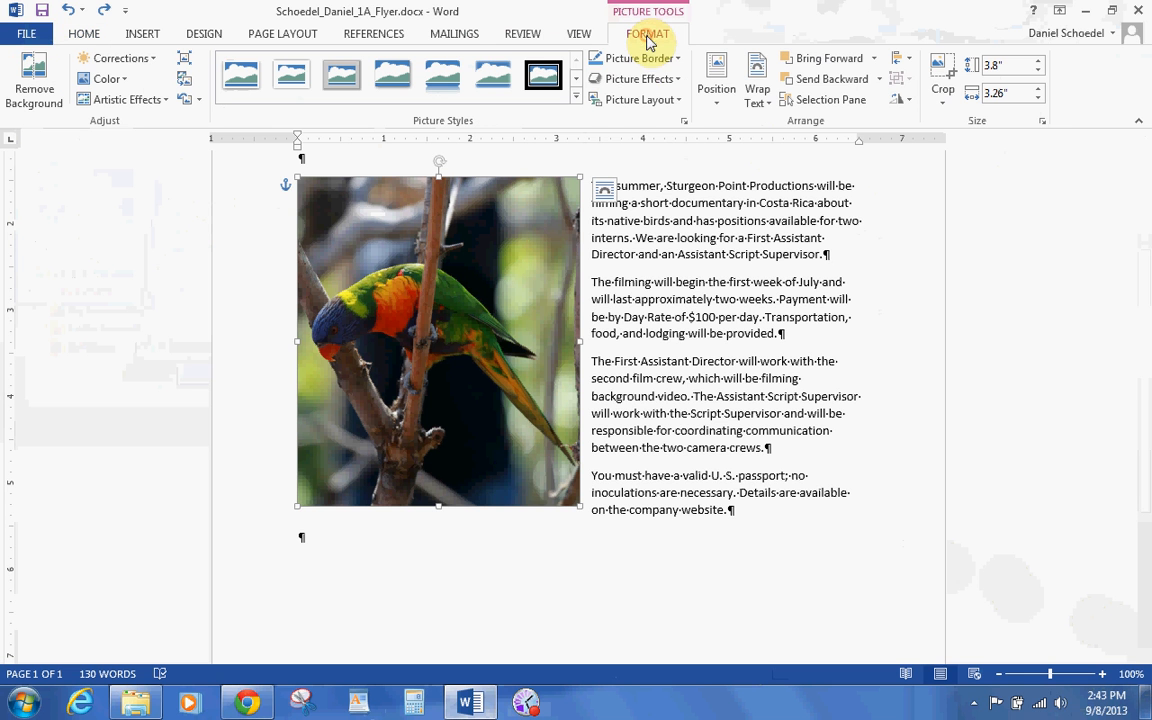
right_click(519, 228)
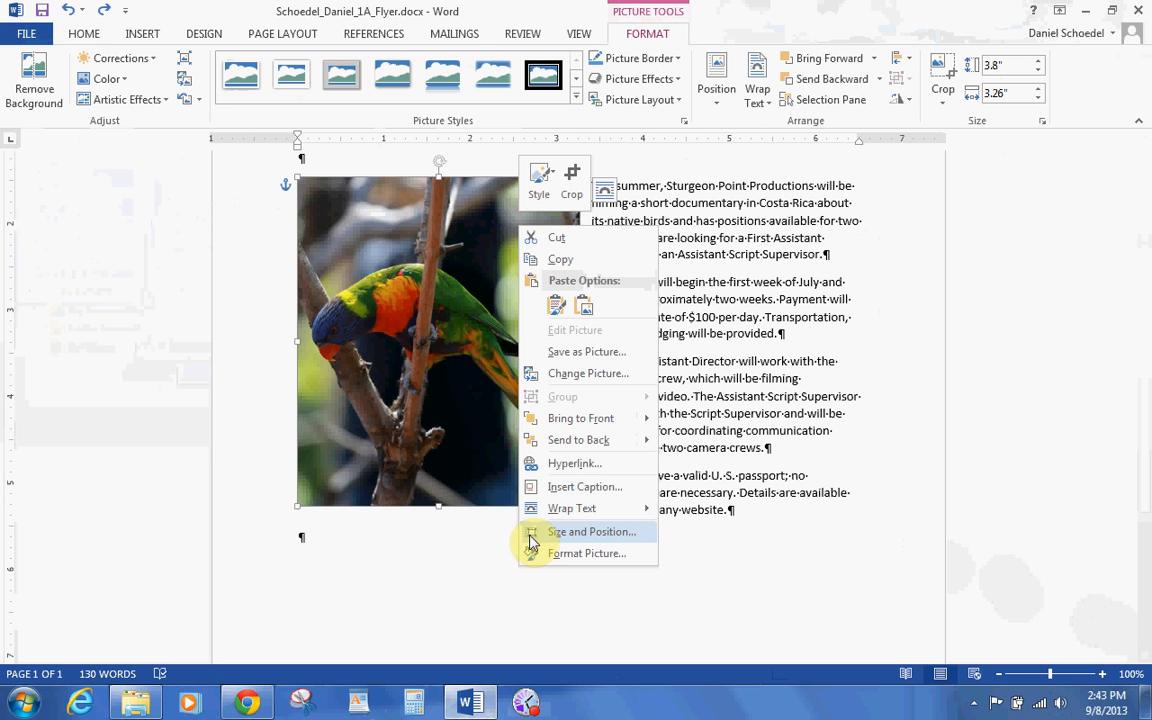
left_click(552, 556)
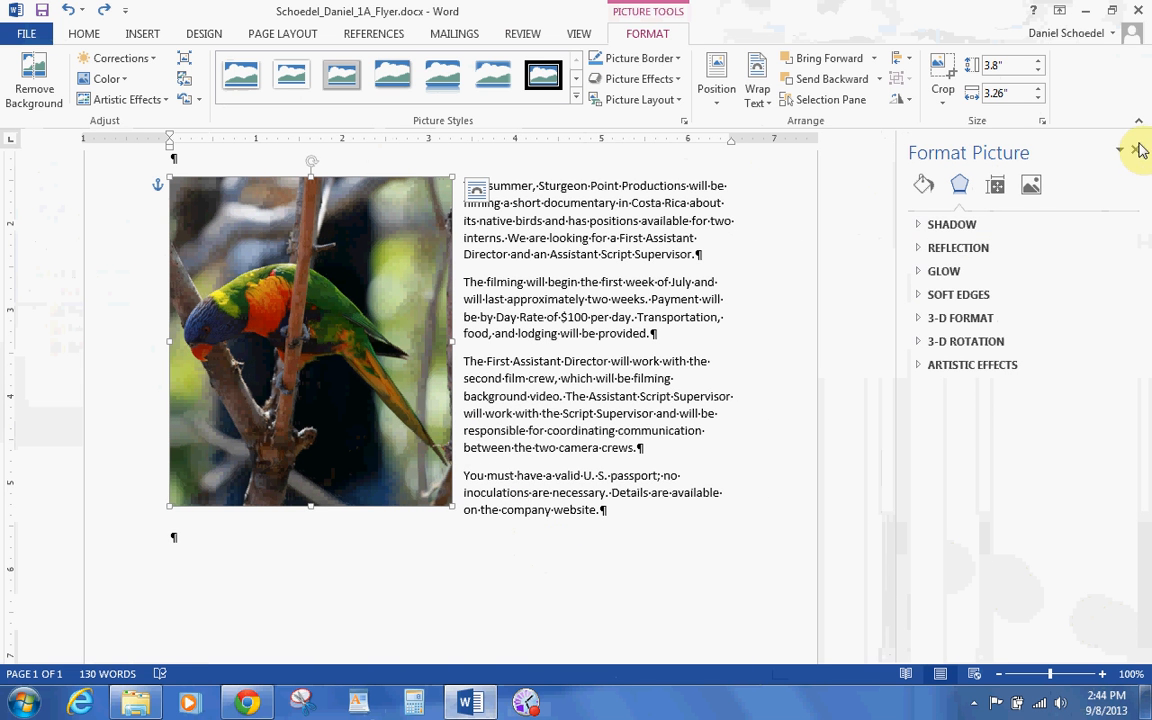
left_click(1138, 150)
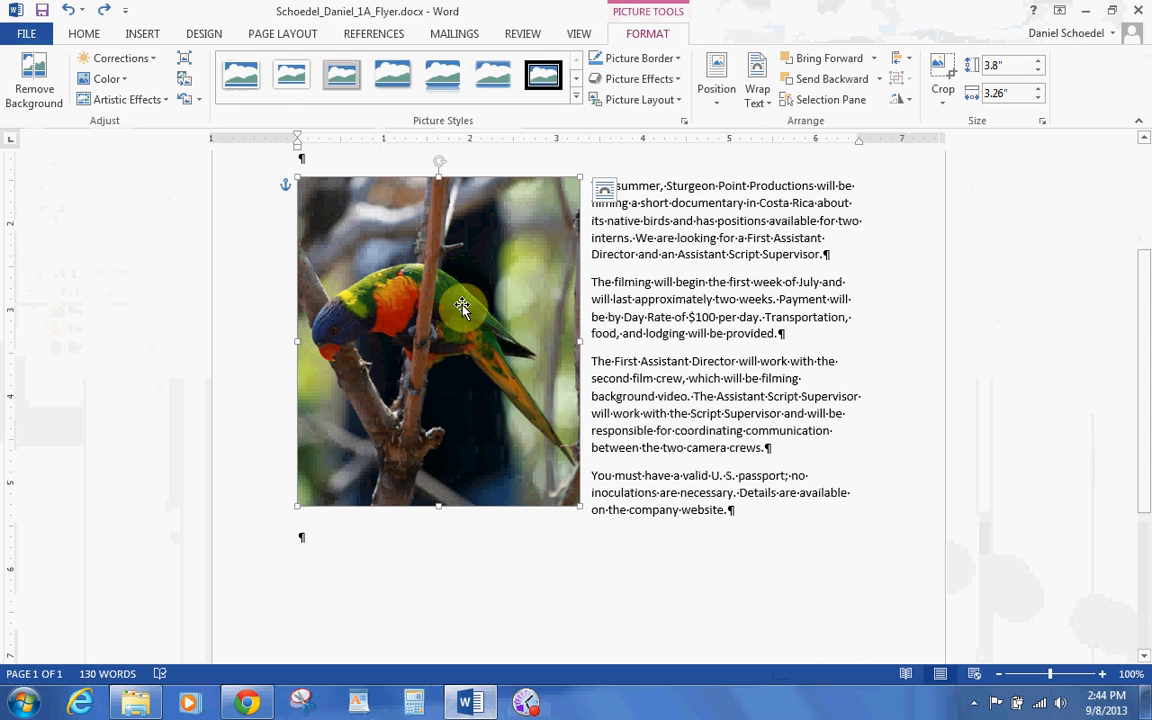
Set the parrot picture's horizontal layout position to Right alignment relative to Margin.
right_click(463, 308)
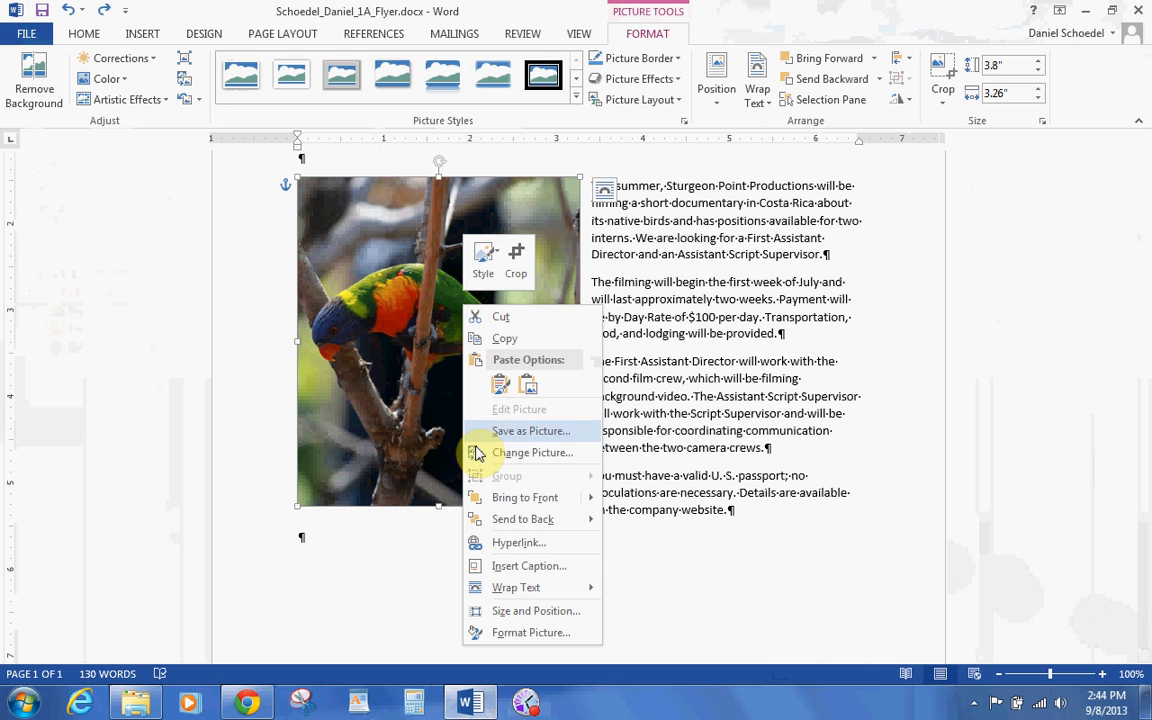
left_click(519, 612)
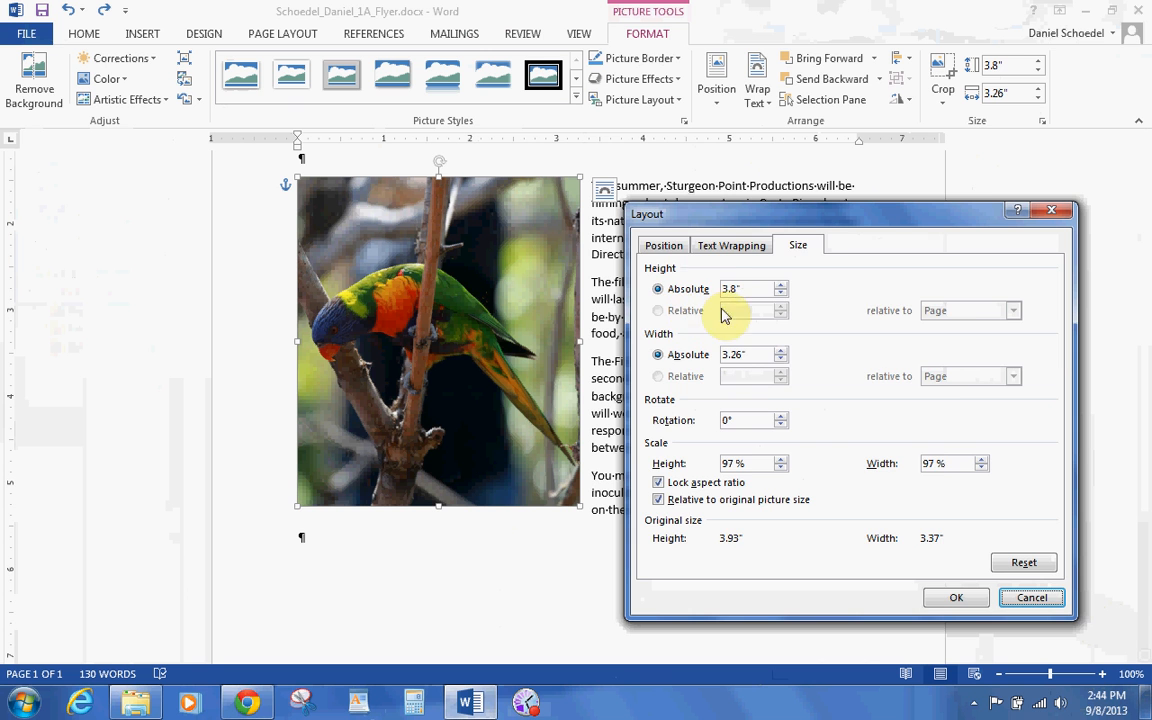
left_click(663, 246)
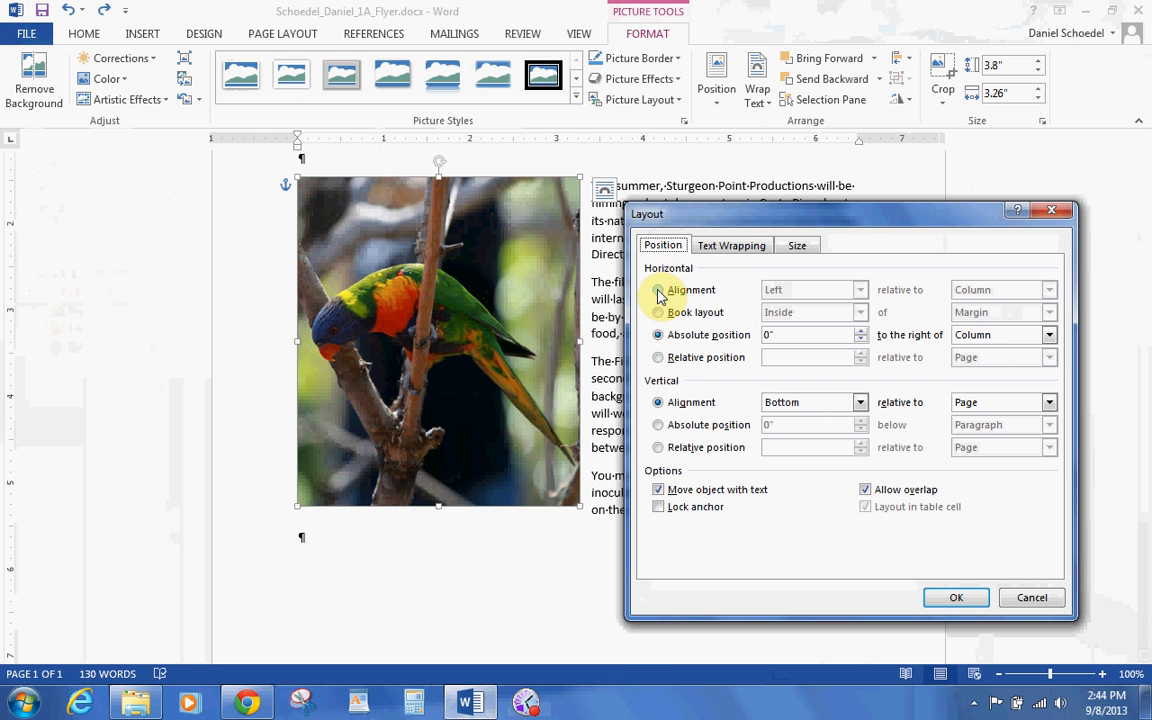
left_click(659, 291)
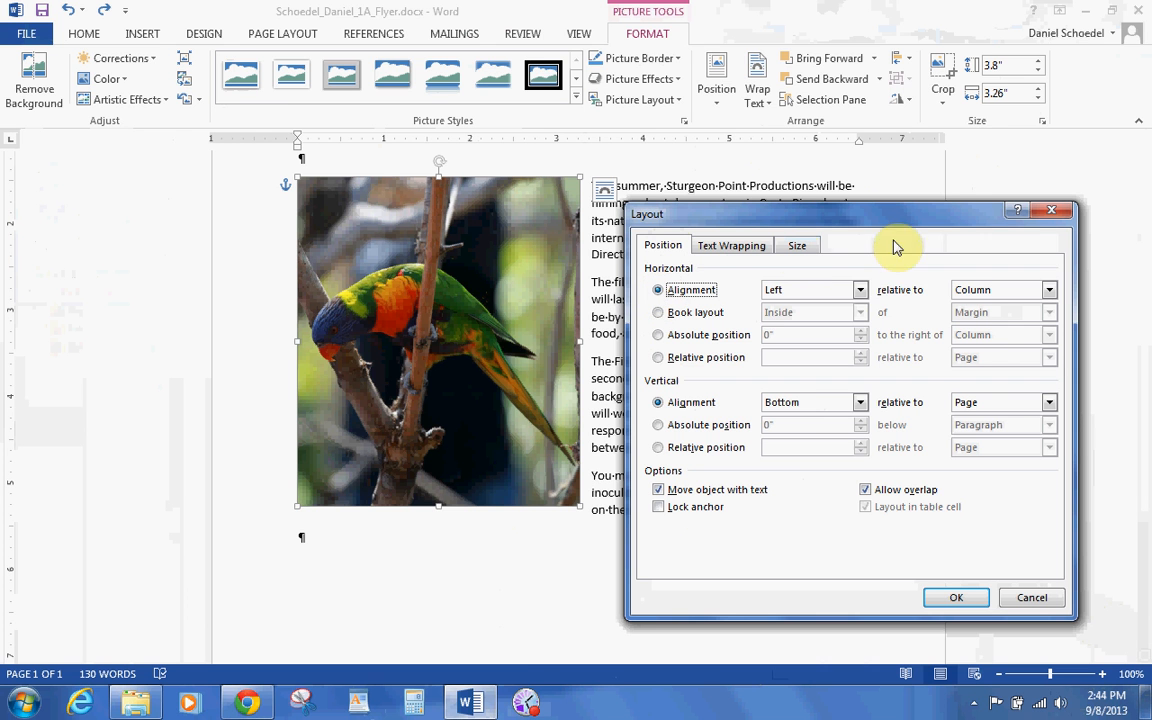
left_click(859, 290)
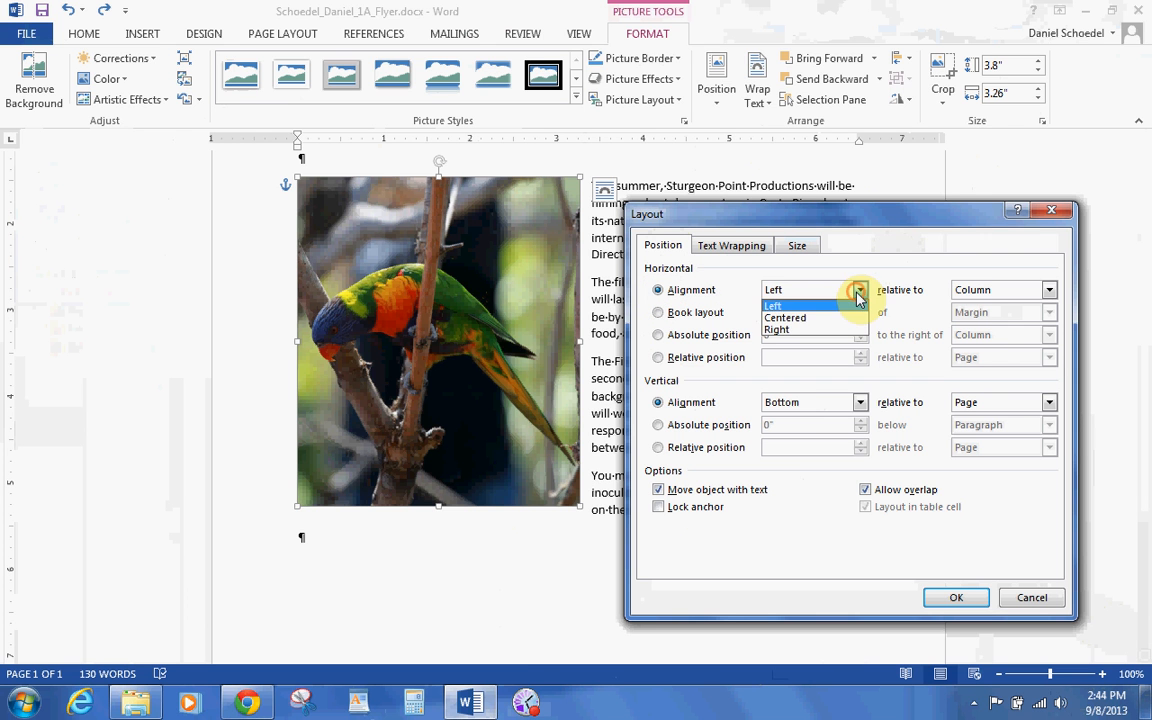
left_click(822, 330)
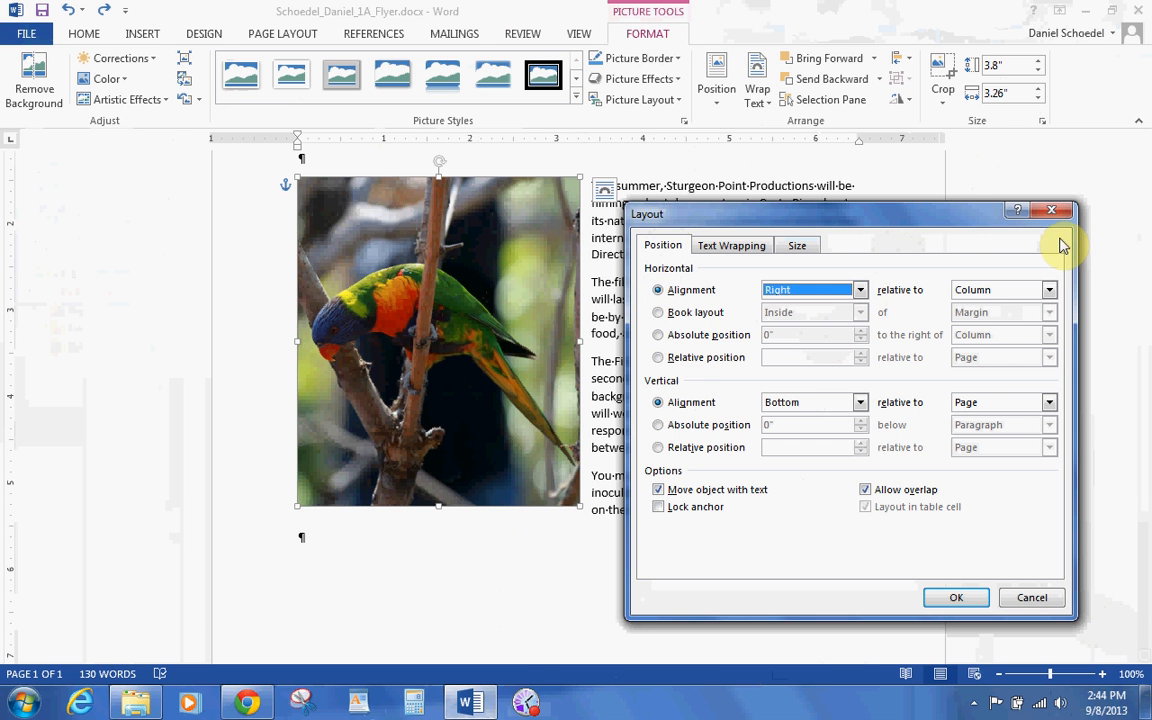
left_click(1049, 290)
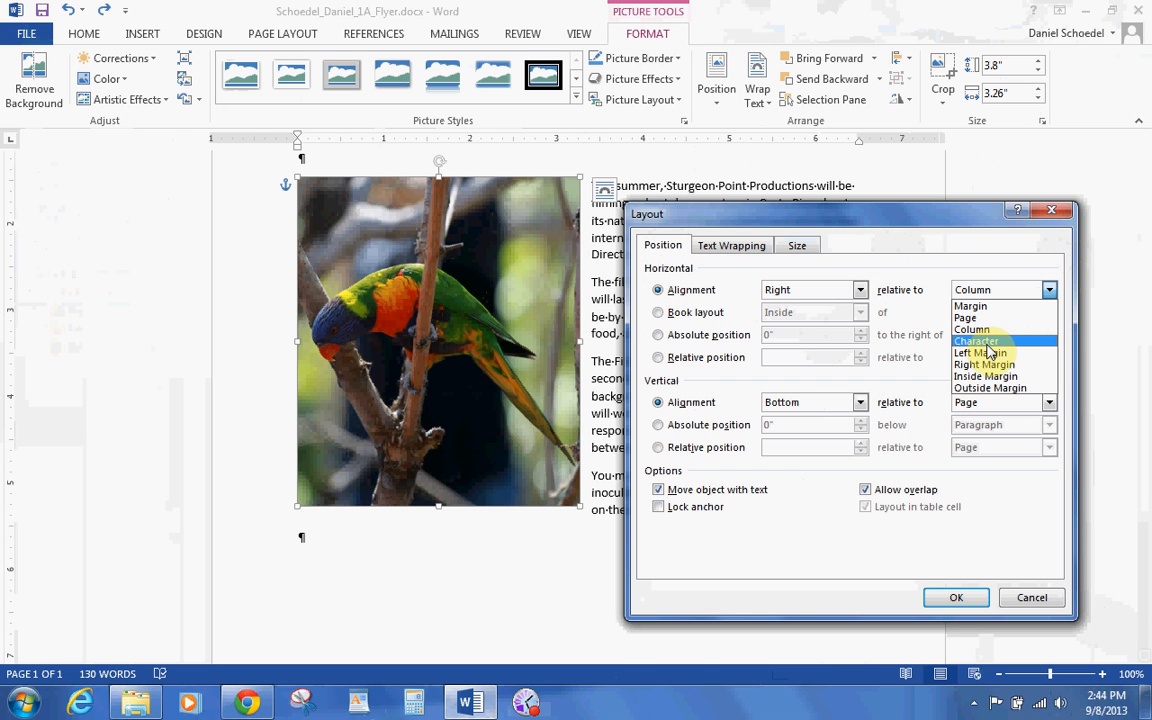
left_click(978, 307)
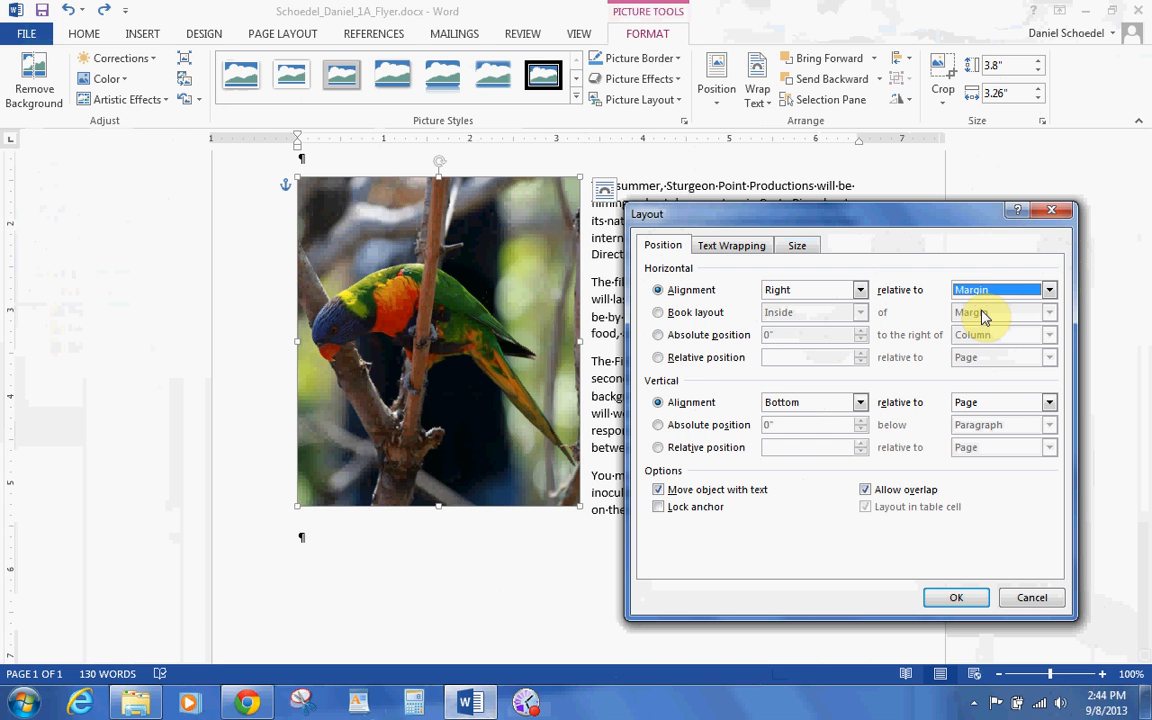
Set the picture's vertical alignment to Top relative to Line, apply the layout and save the document.
left_click(860, 402)
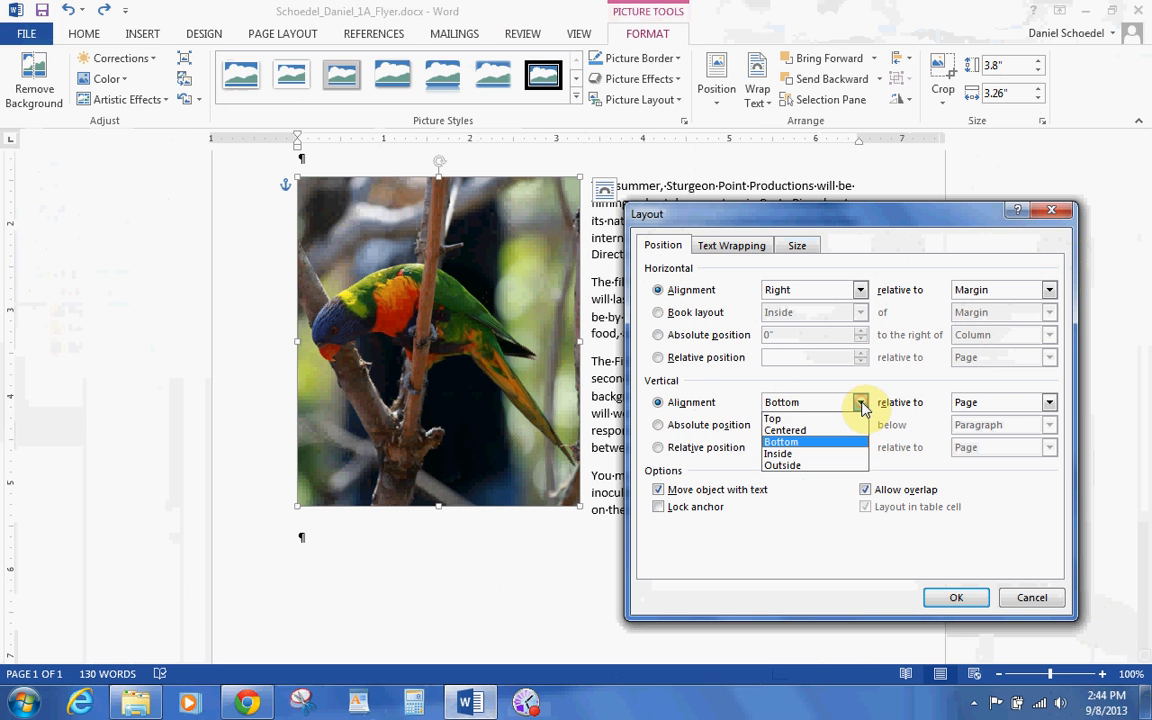
left_click(810, 418)
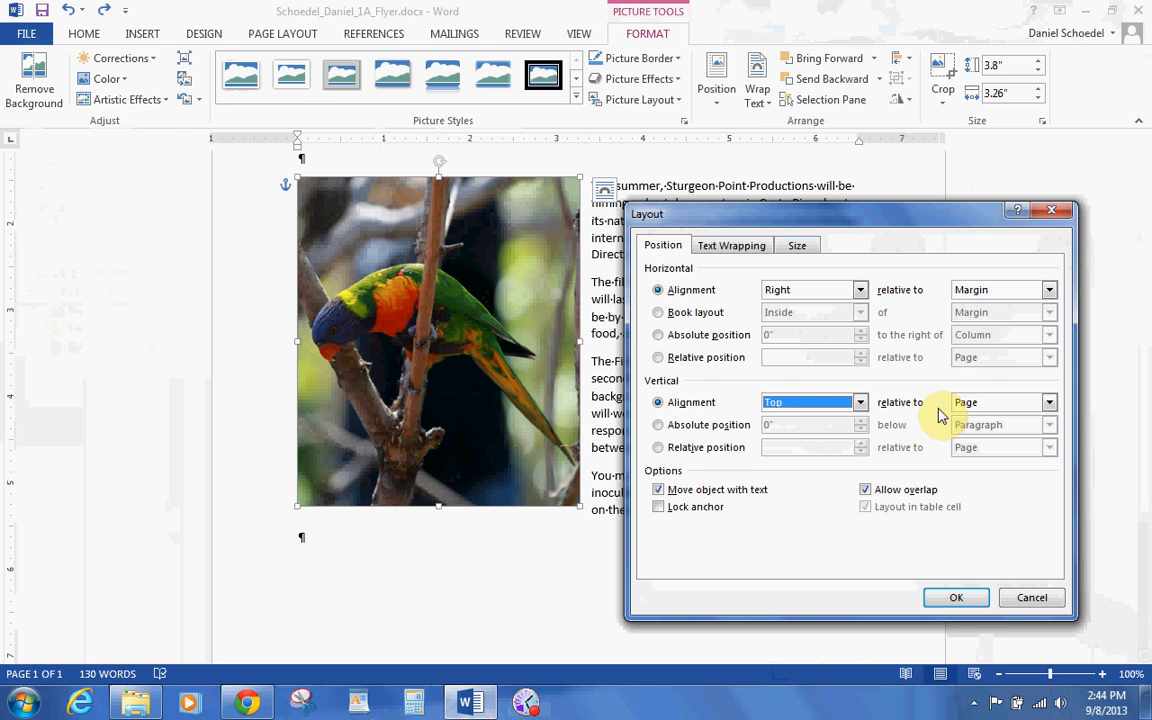
left_click(1050, 403)
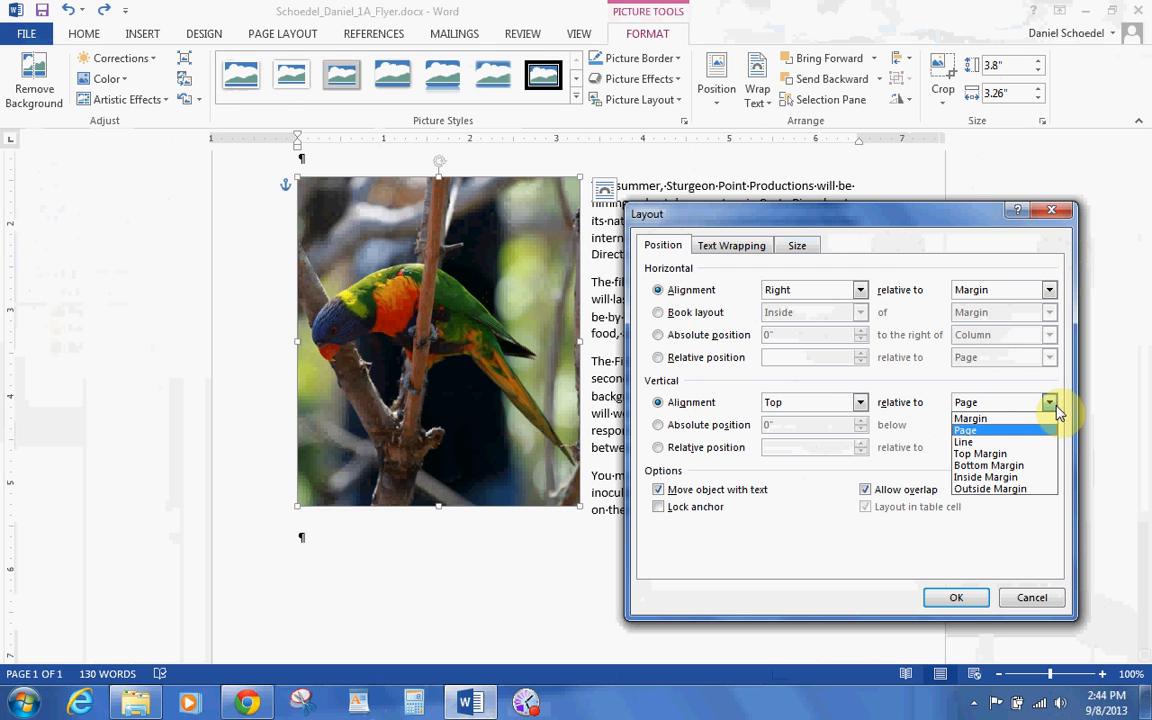
left_click(1013, 442)
left_click(955, 597)
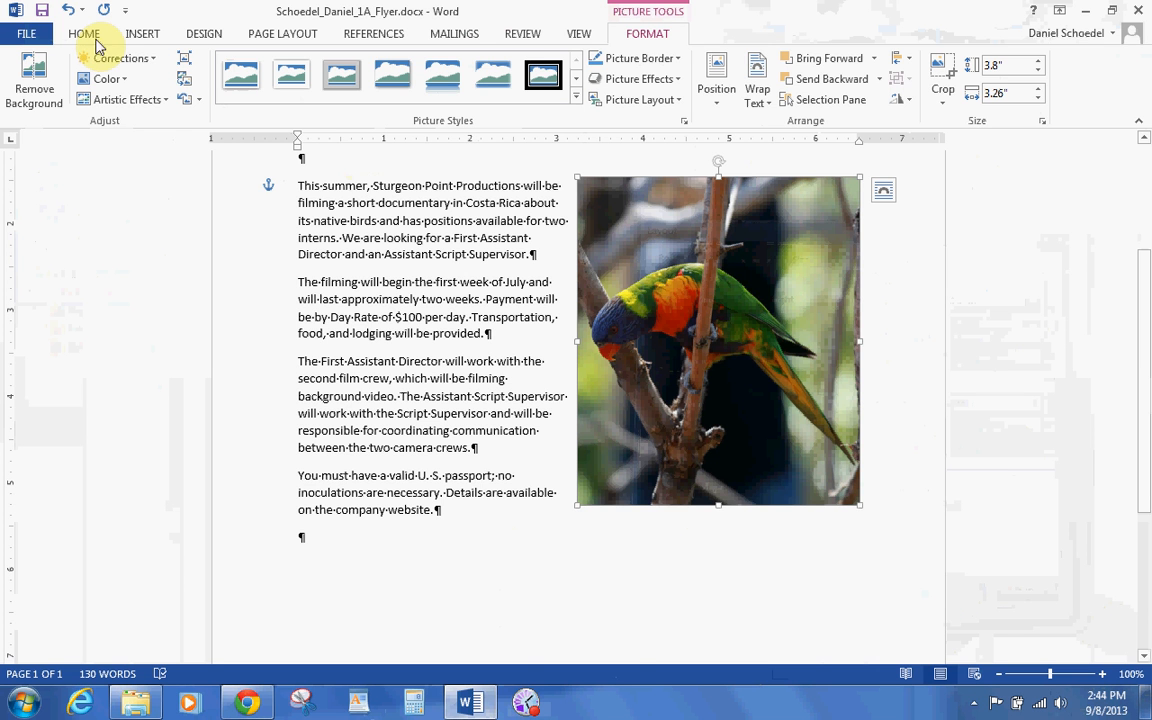
left_click(37, 11)
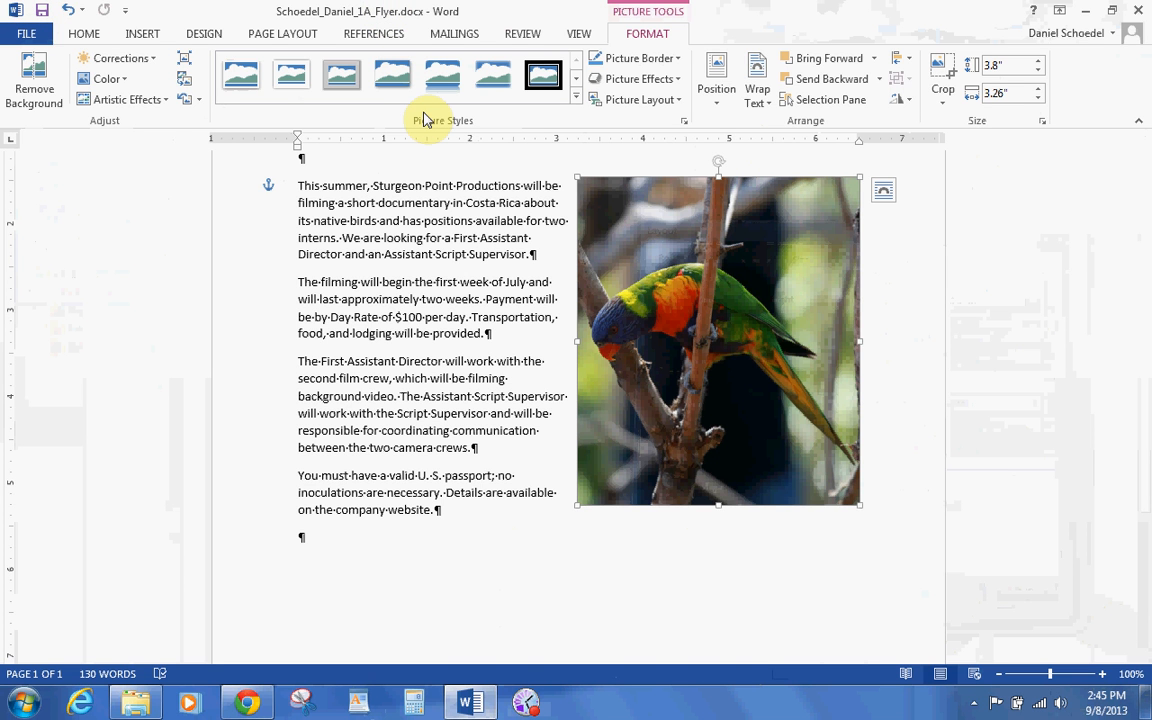
Apply a 5 Point Soft Edges effect and the Paint Brush artistic effect to the parrot picture.
left_click(672, 81)
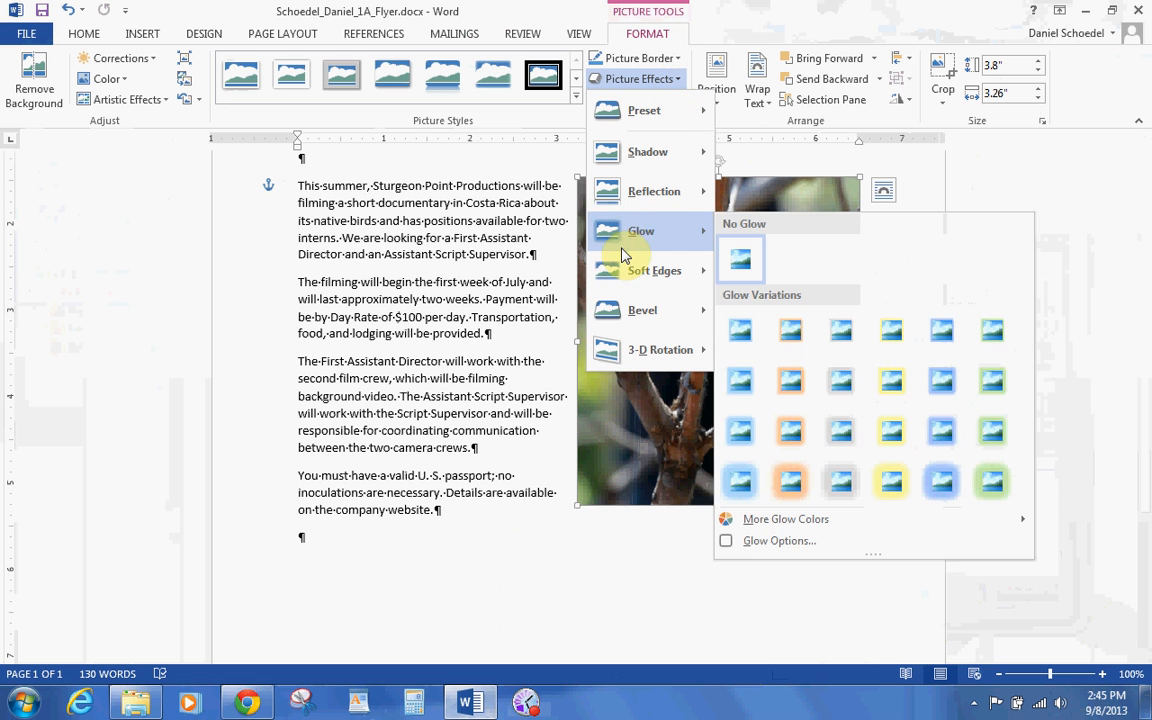
mouse_move(628, 270)
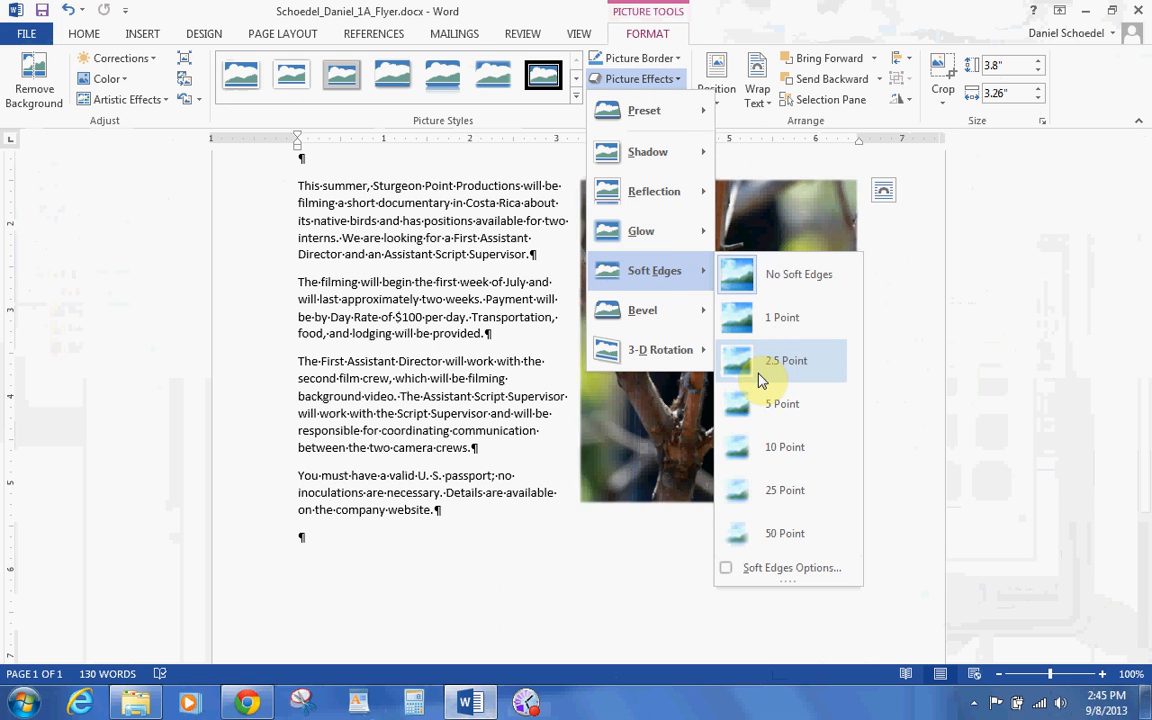
left_click(755, 404)
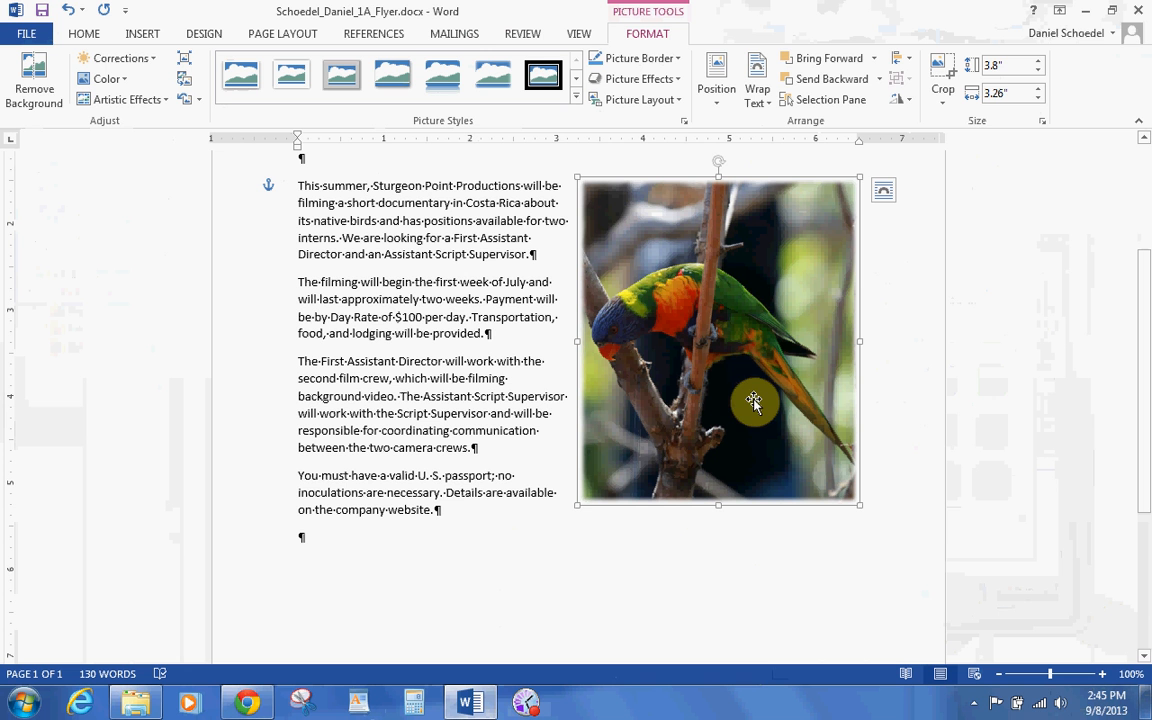
left_click(150, 104)
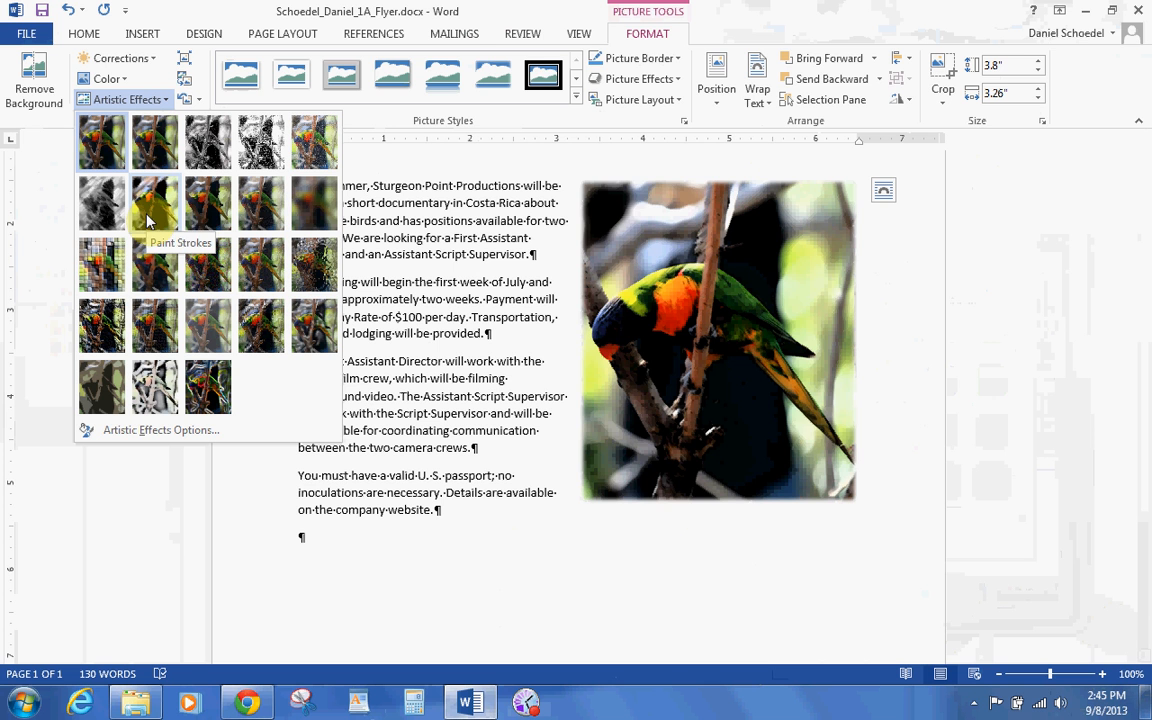
left_click(204, 206)
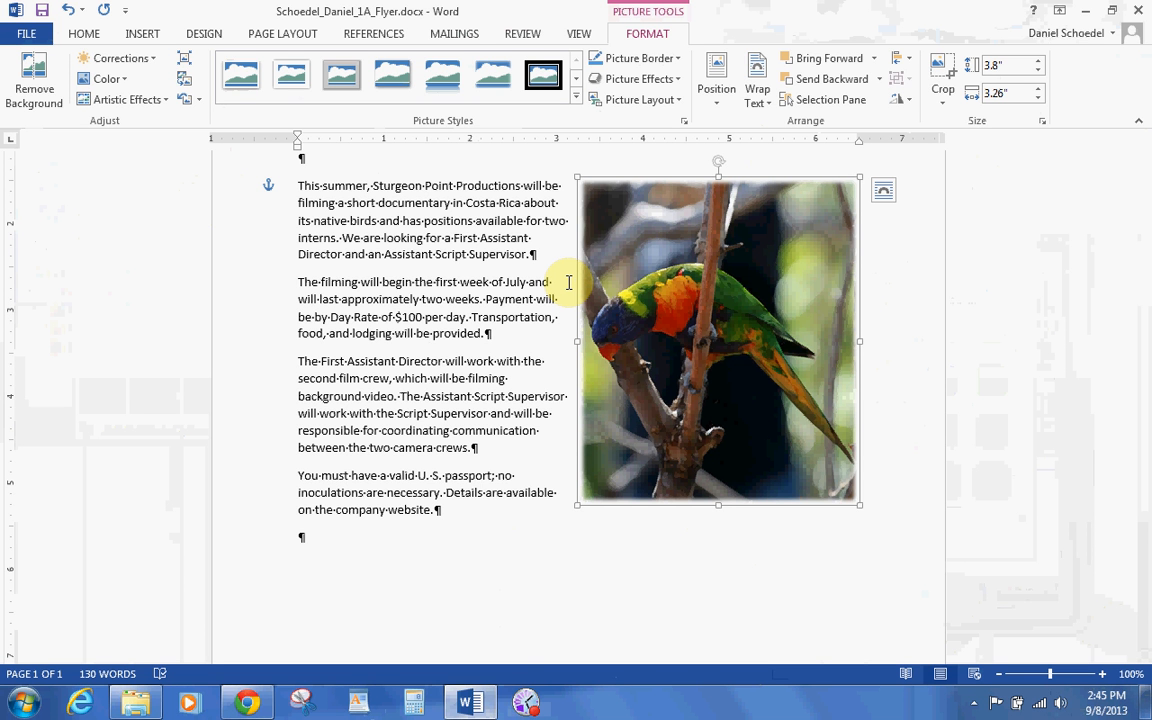
Add a Box page border in the orange theme color to the whole document and save it.
left_click(416, 250)
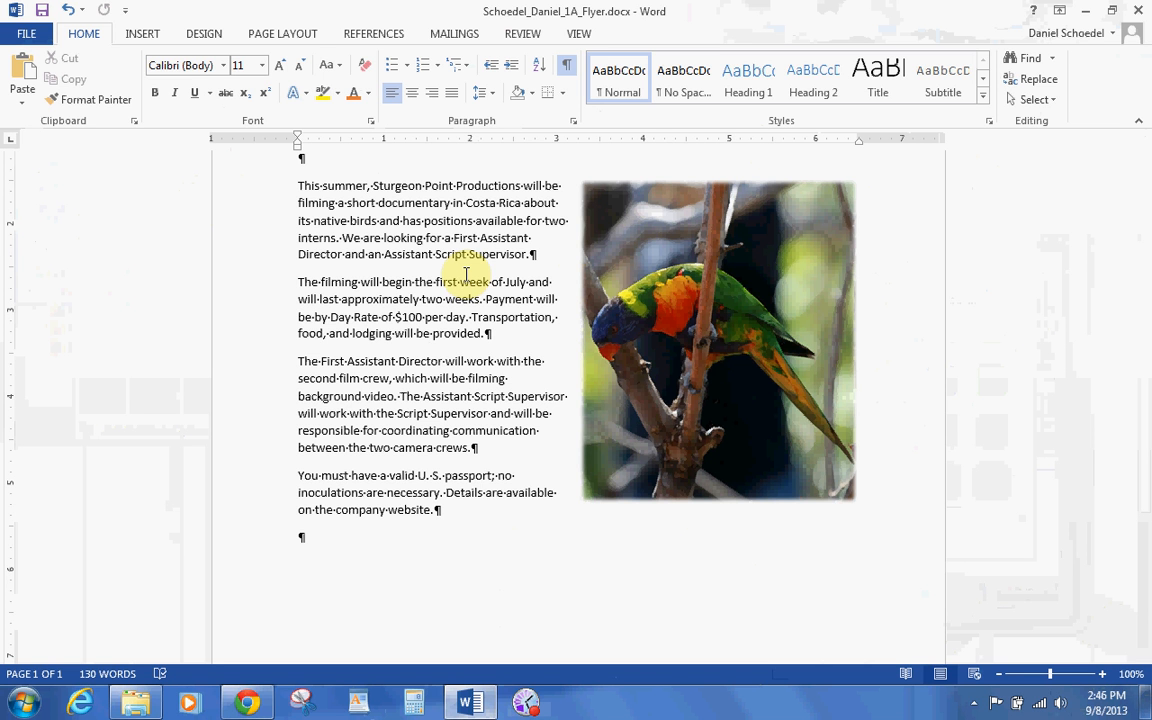
left_click(201, 33)
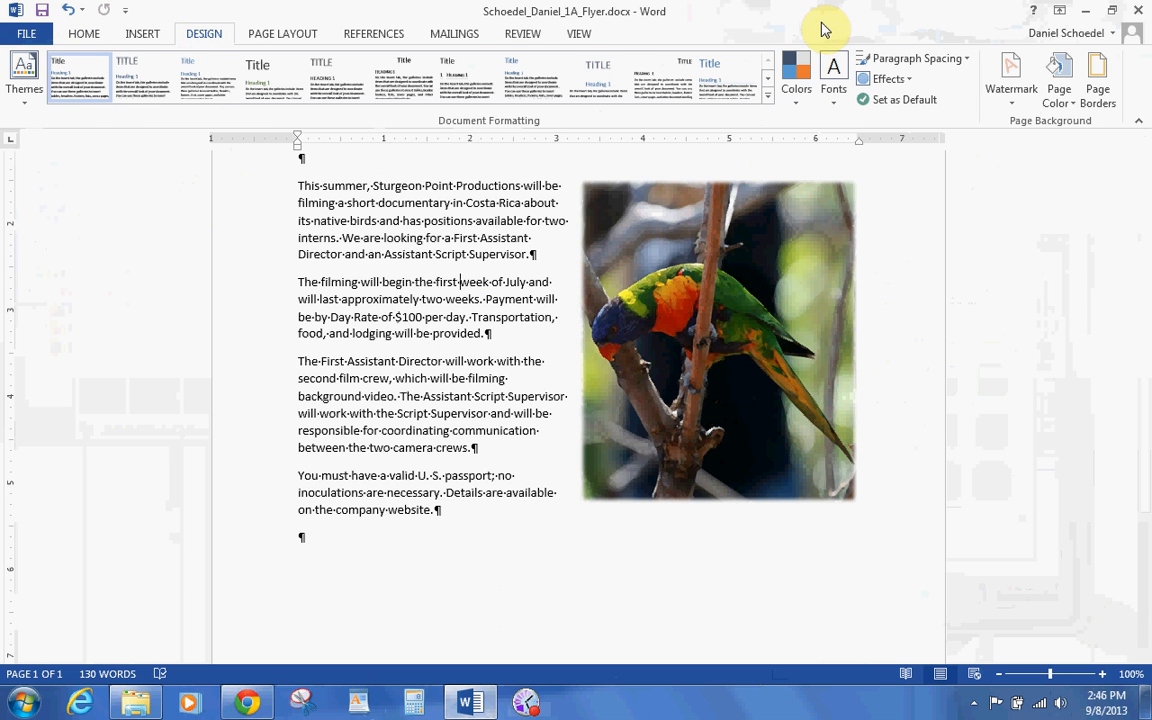
left_click(1090, 85)
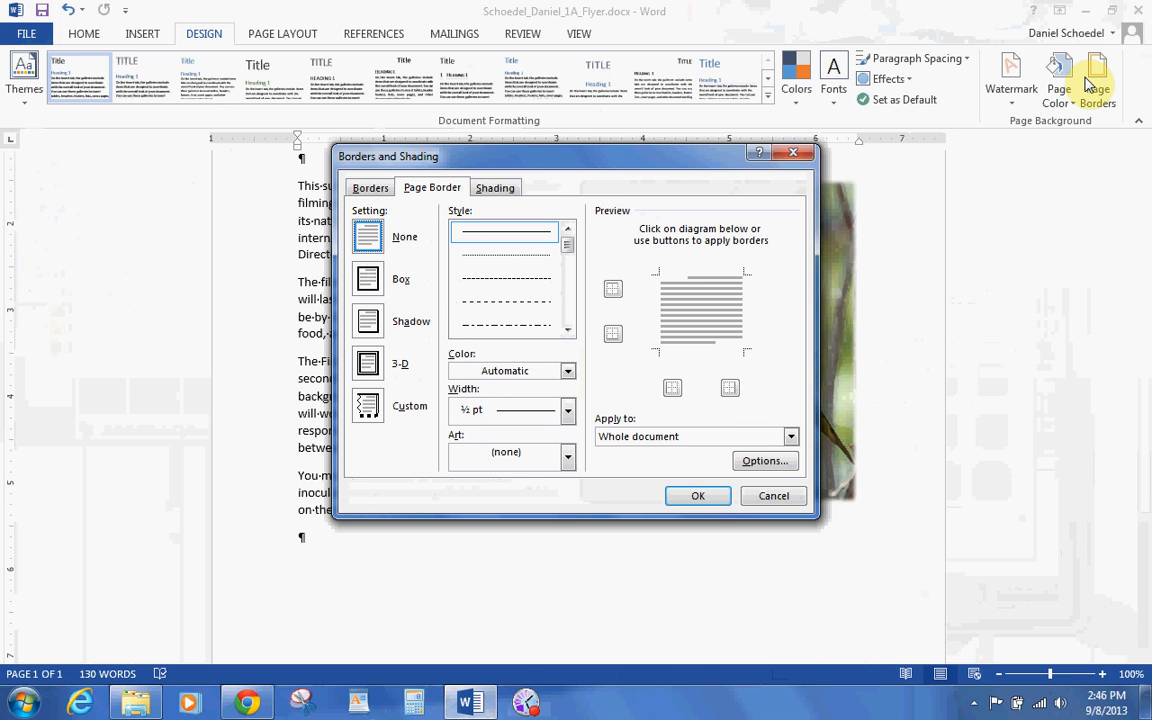
left_click(369, 283)
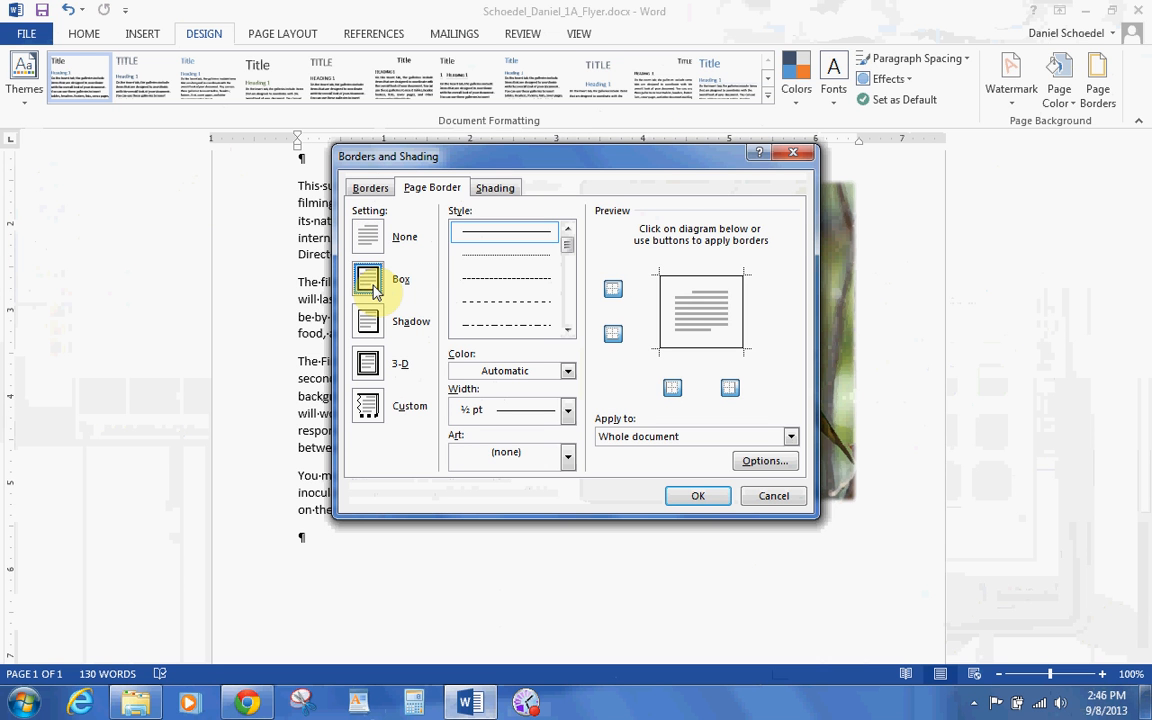
left_click(510, 376)
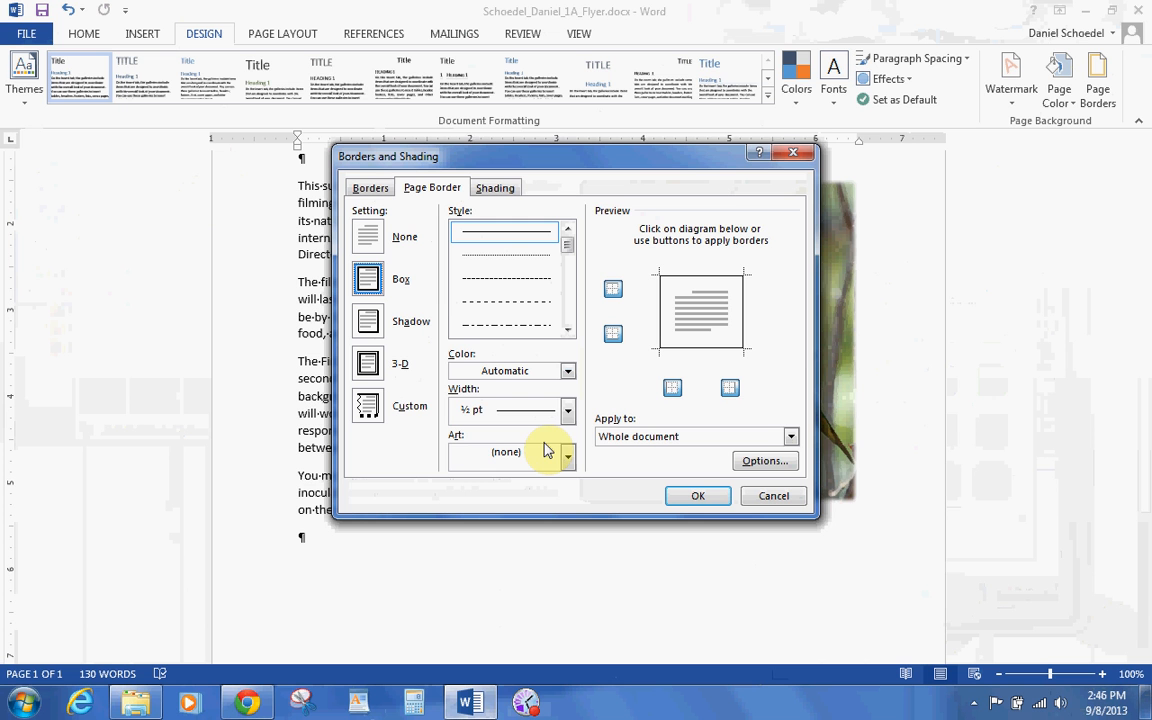
left_click(568, 370)
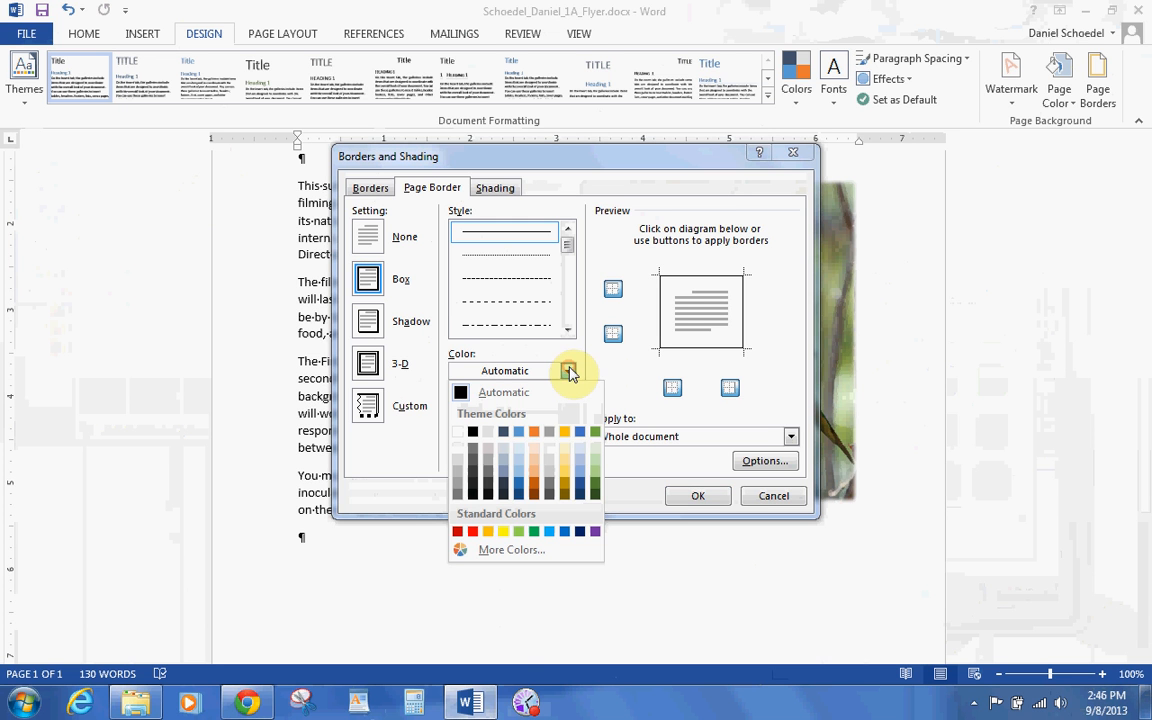
left_click(537, 432)
left_click(690, 497)
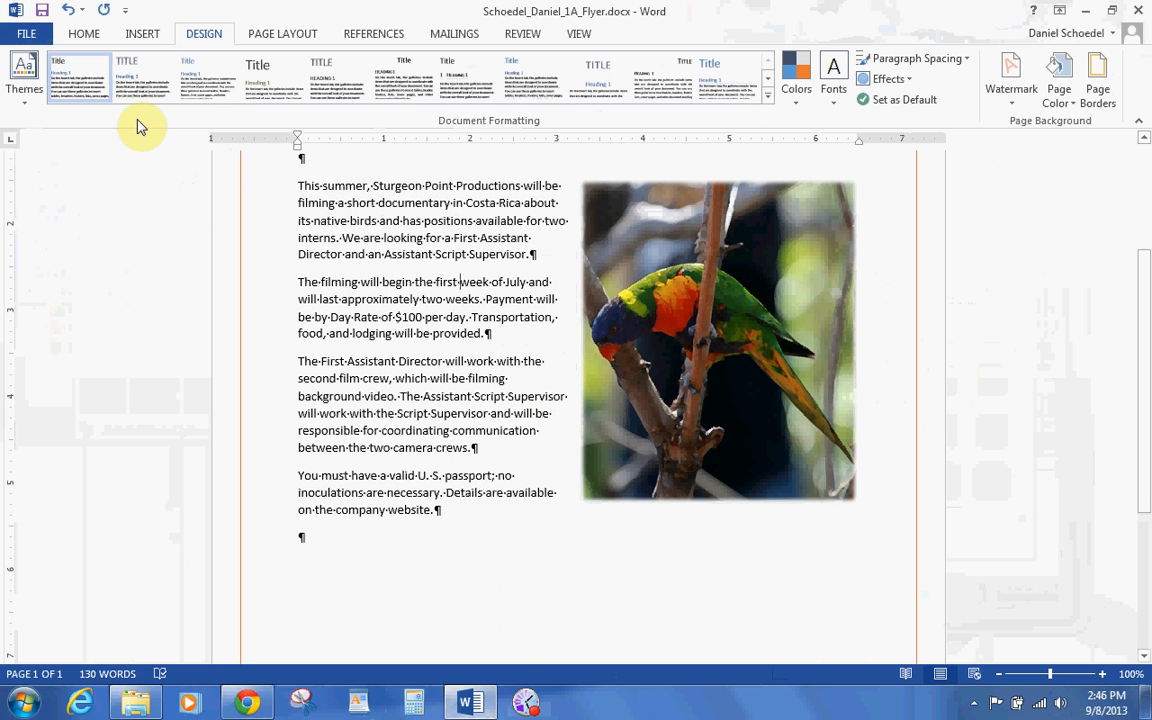
left_click(42, 12)
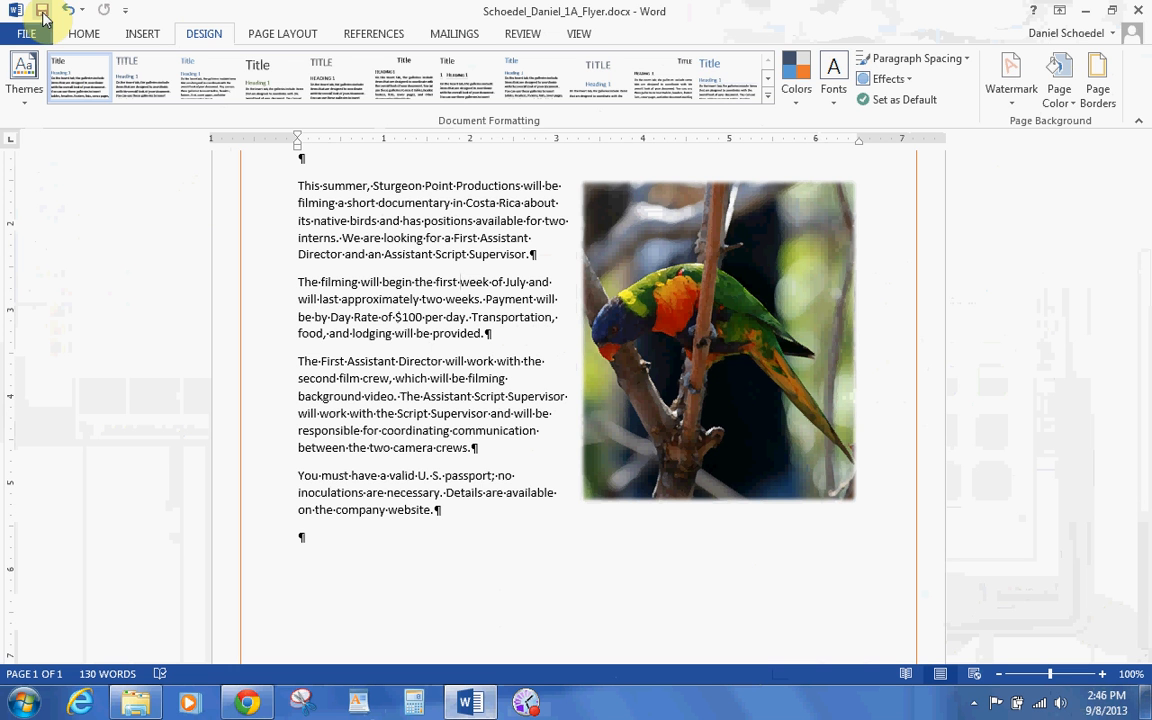
Draw a rounded rectangle about 2.14" high and 6.09" wide below the last body paragraph.
left_click(146, 36)
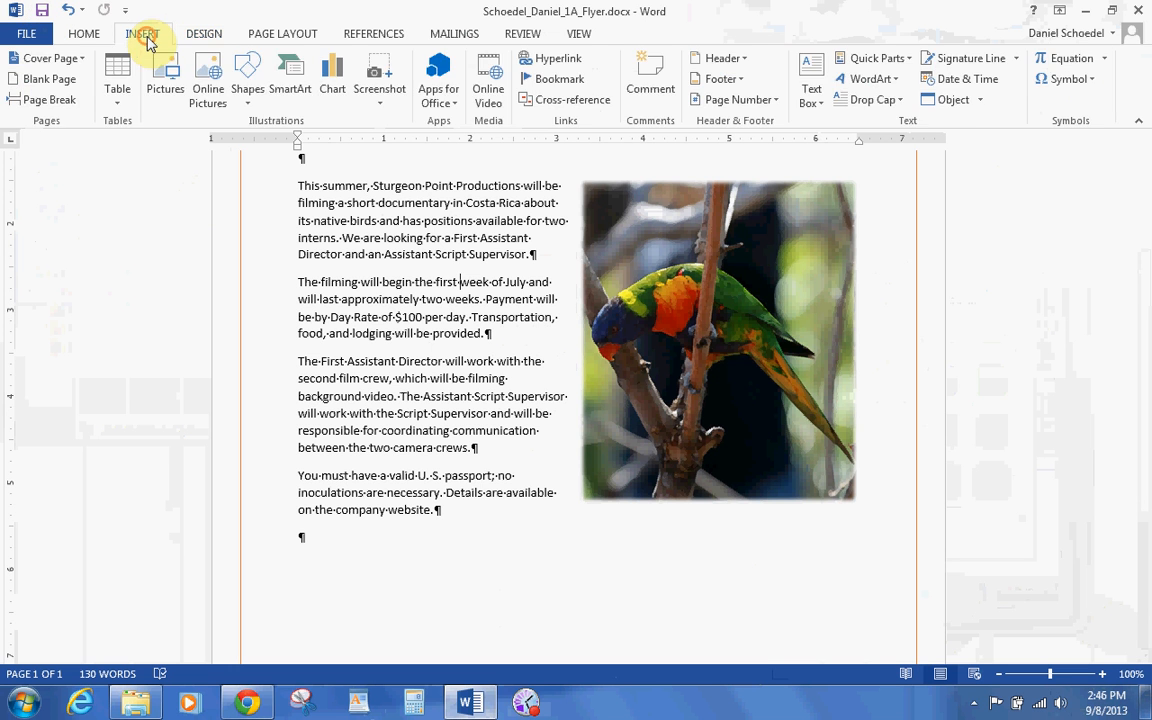
left_click(260, 89)
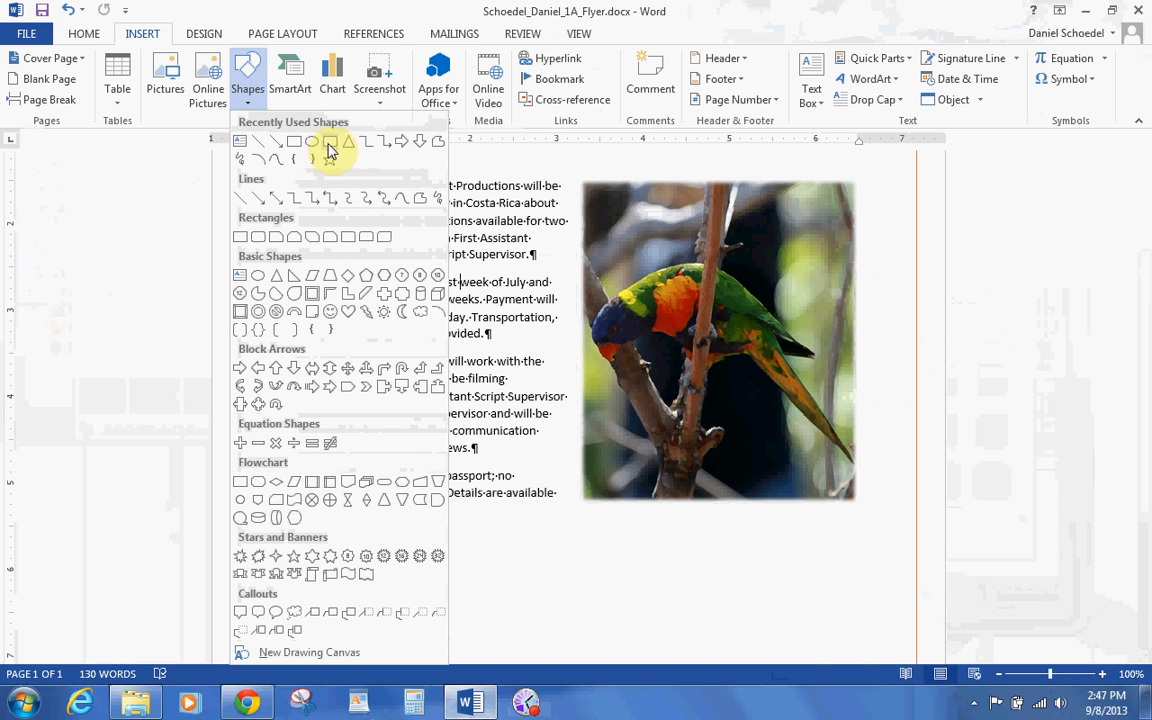
left_click(329, 145)
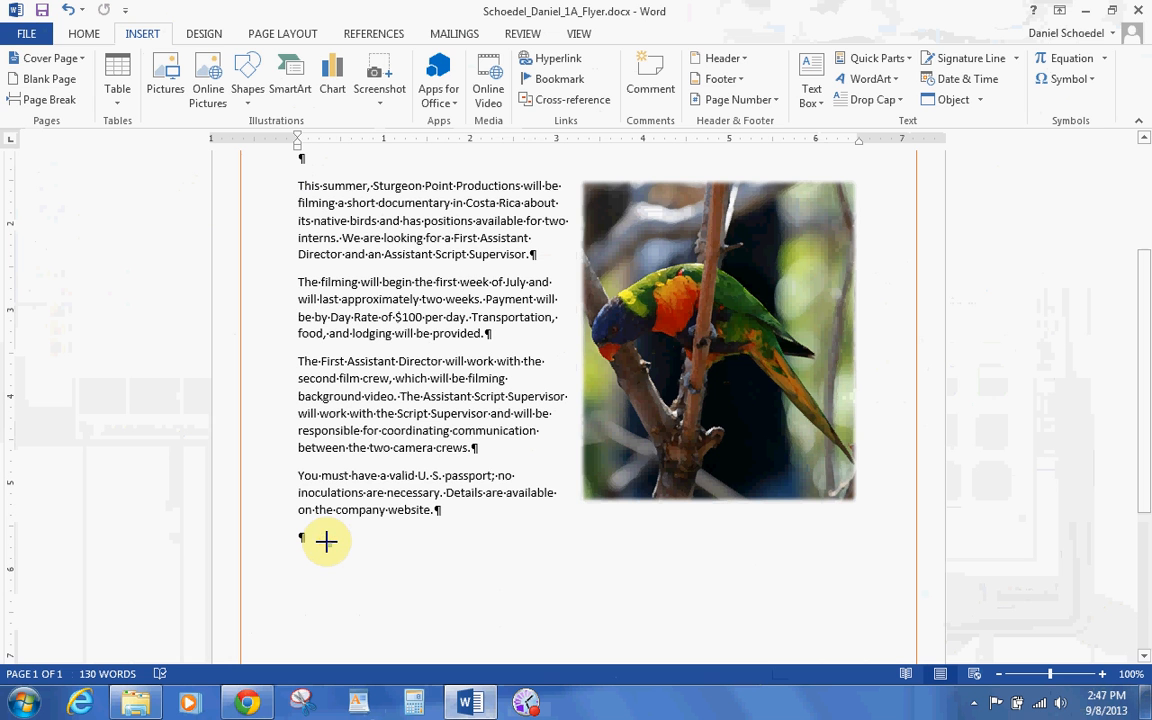
mouse_move(326, 541)
left_mouse_down()
mouse_move(432, 594)
mouse_move(586, 633)
mouse_move(712, 617)
mouse_move(803, 538)
mouse_move(852, 540)
left_mouse_up()
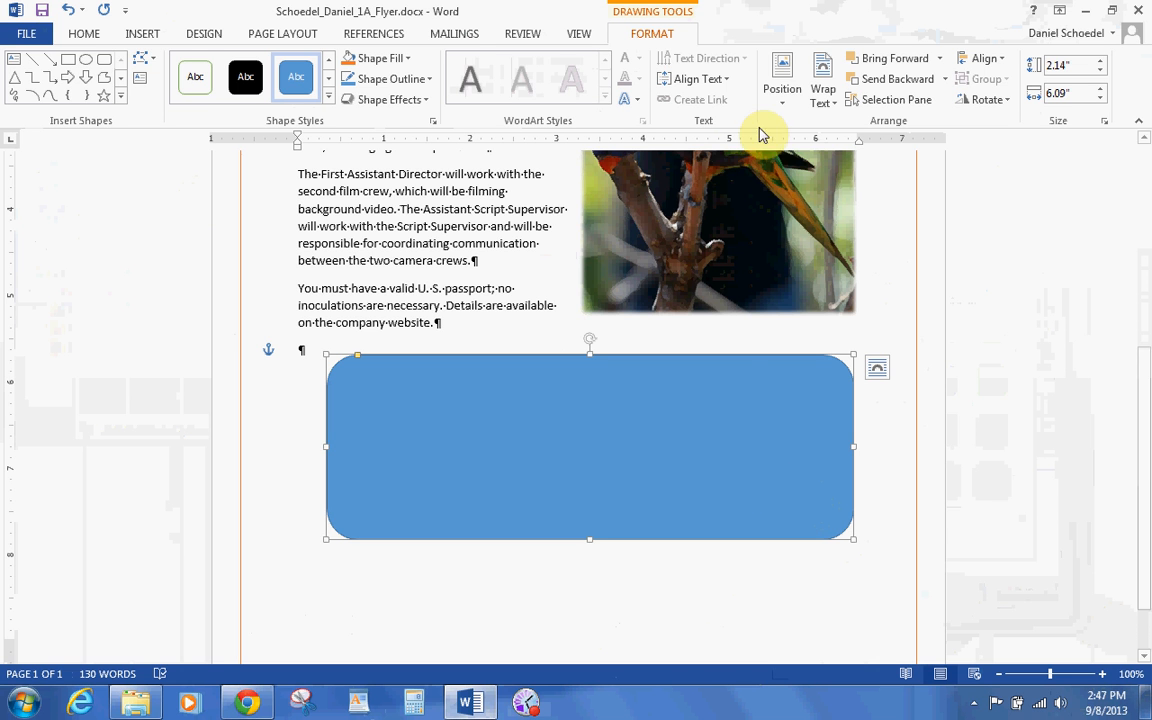
Set the rounded rectangle's horizontal alignment to Centered relative to Page in its layout options.
left_click(780, 100)
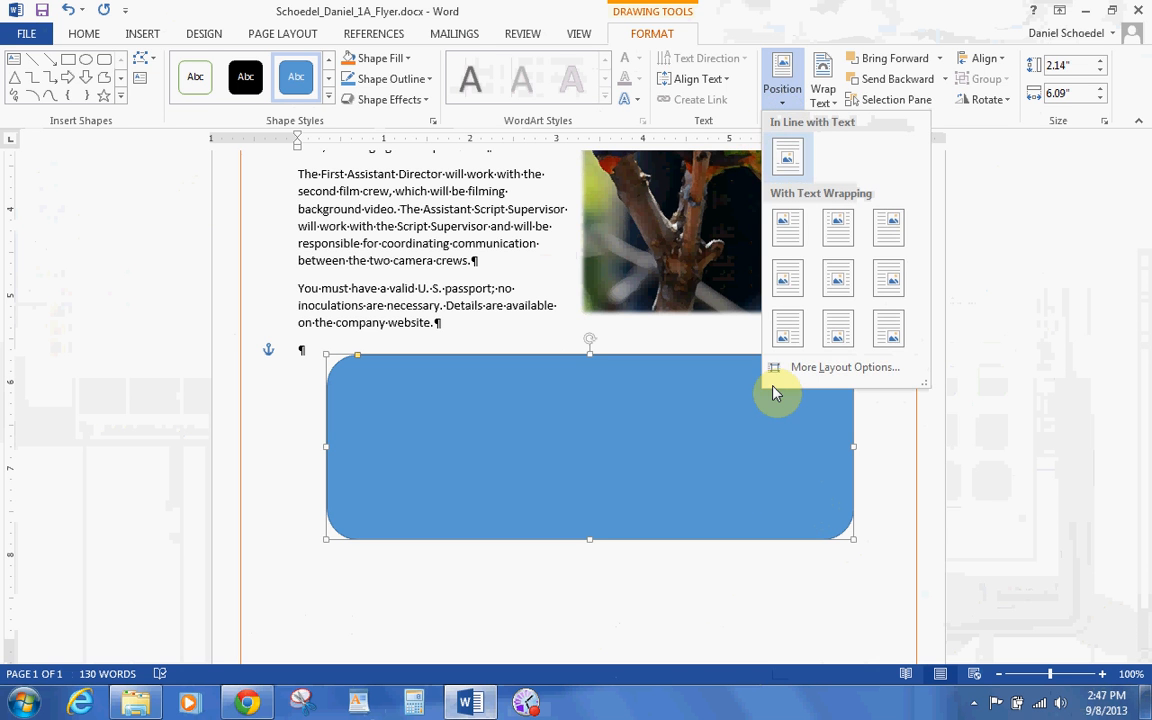
left_click(840, 367)
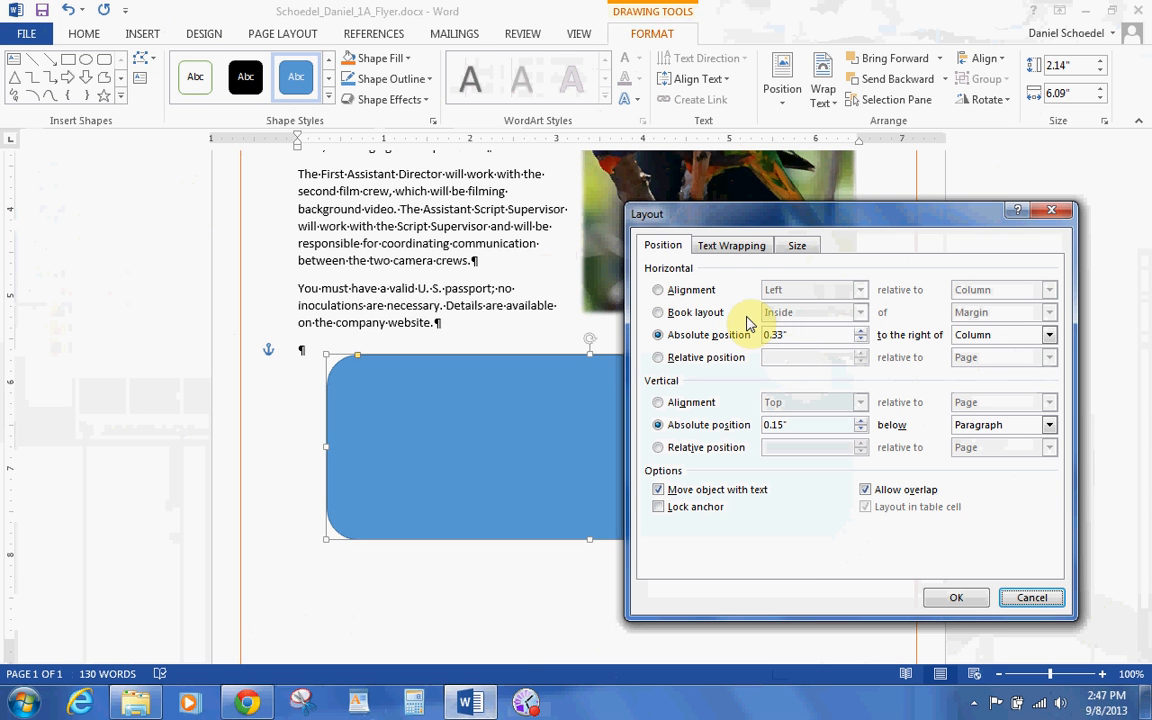
left_click(659, 291)
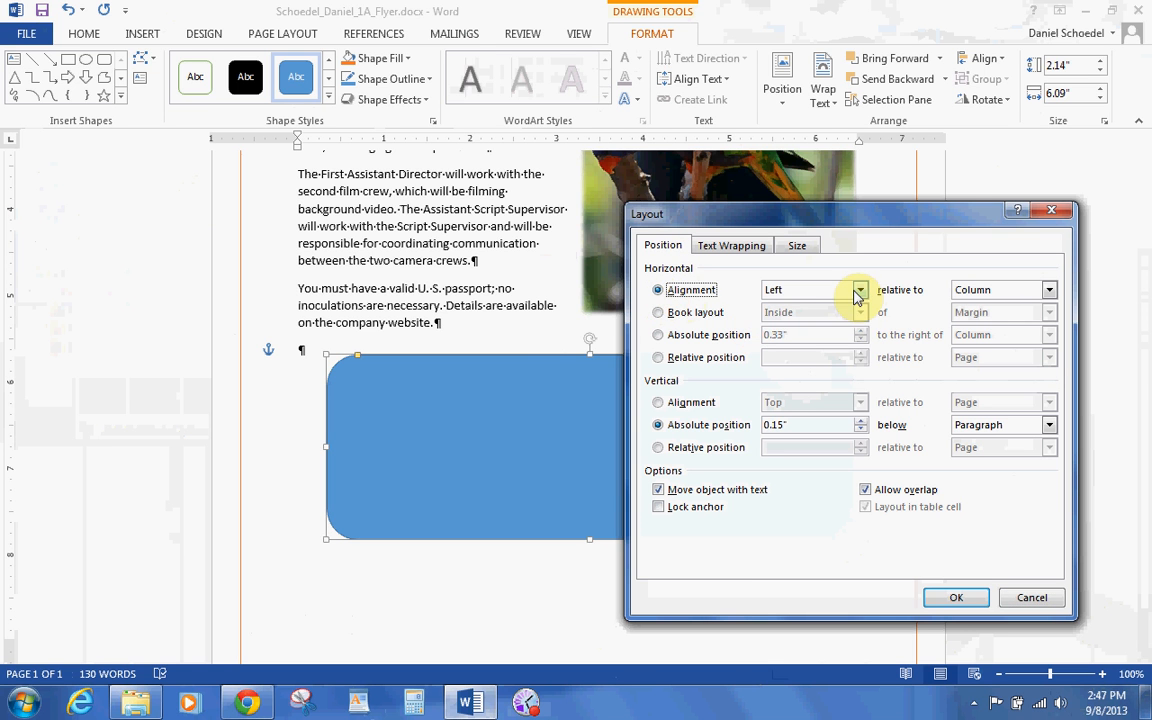
left_click(858, 292)
left_click(840, 318)
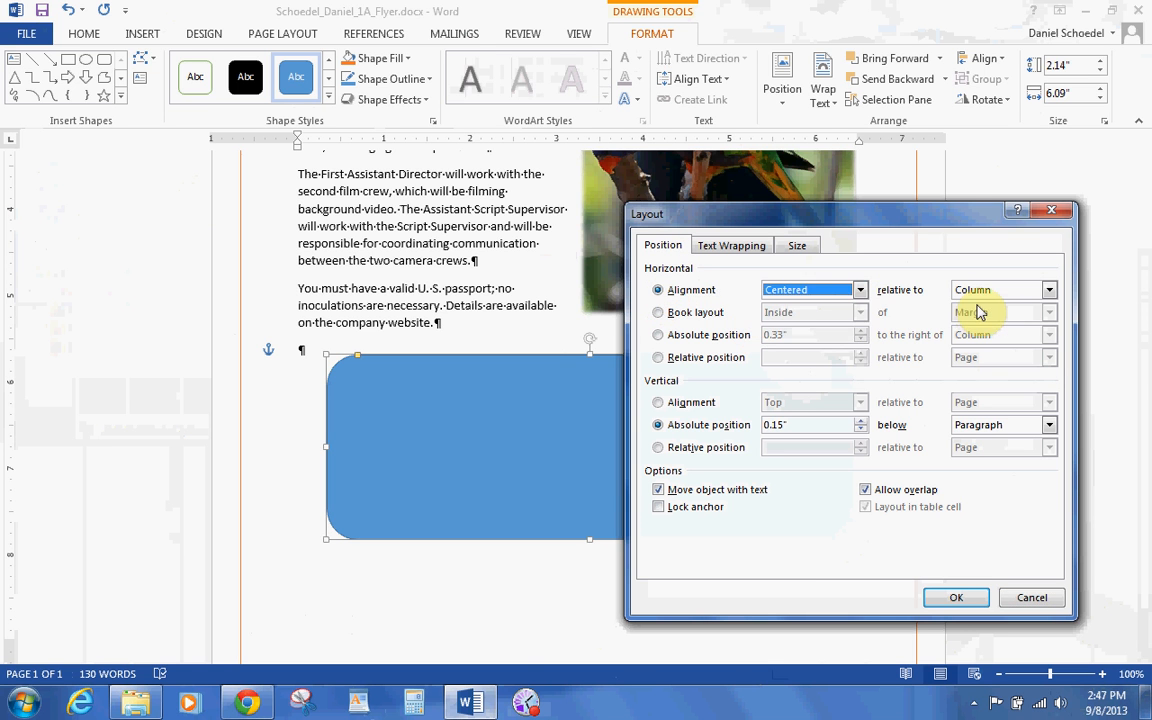
left_click(1047, 292)
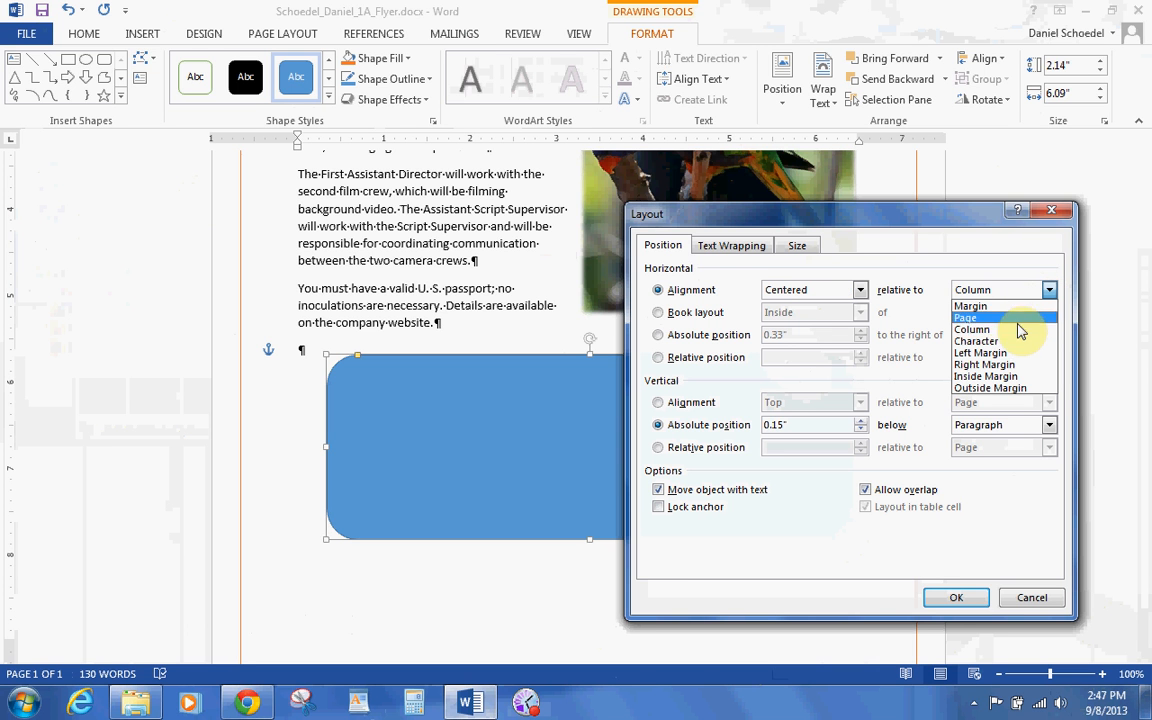
left_click(1018, 320)
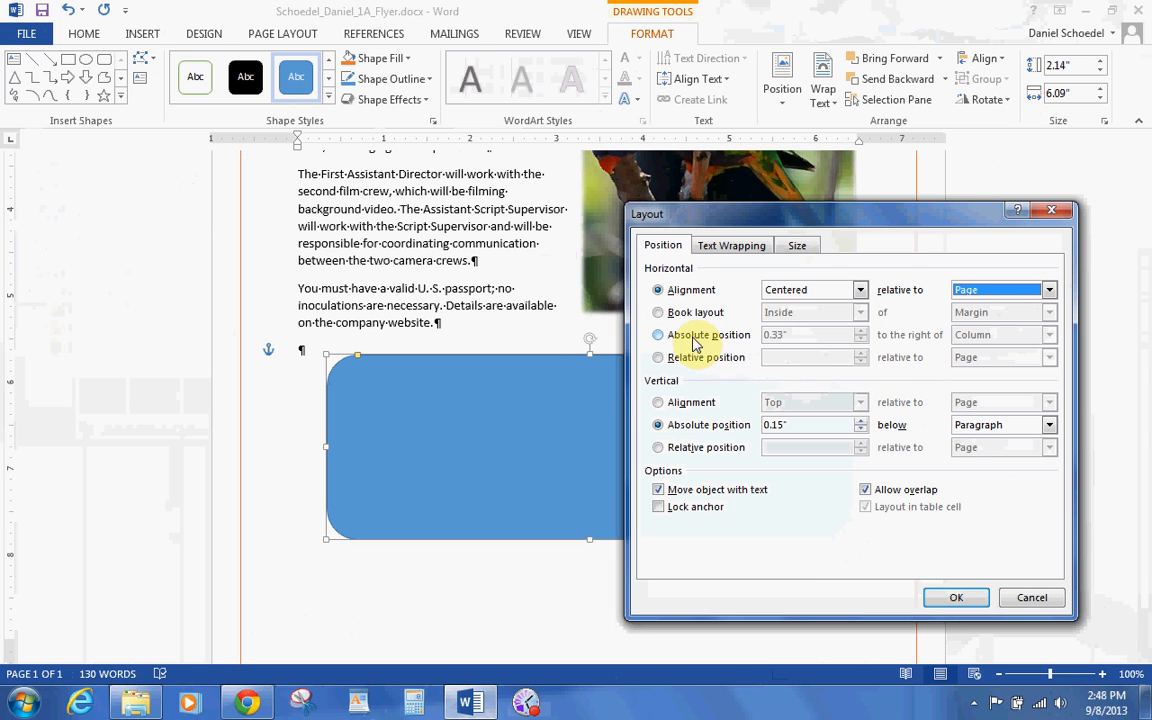
left_click(658, 403)
left_click(861, 403)
left_click(826, 442)
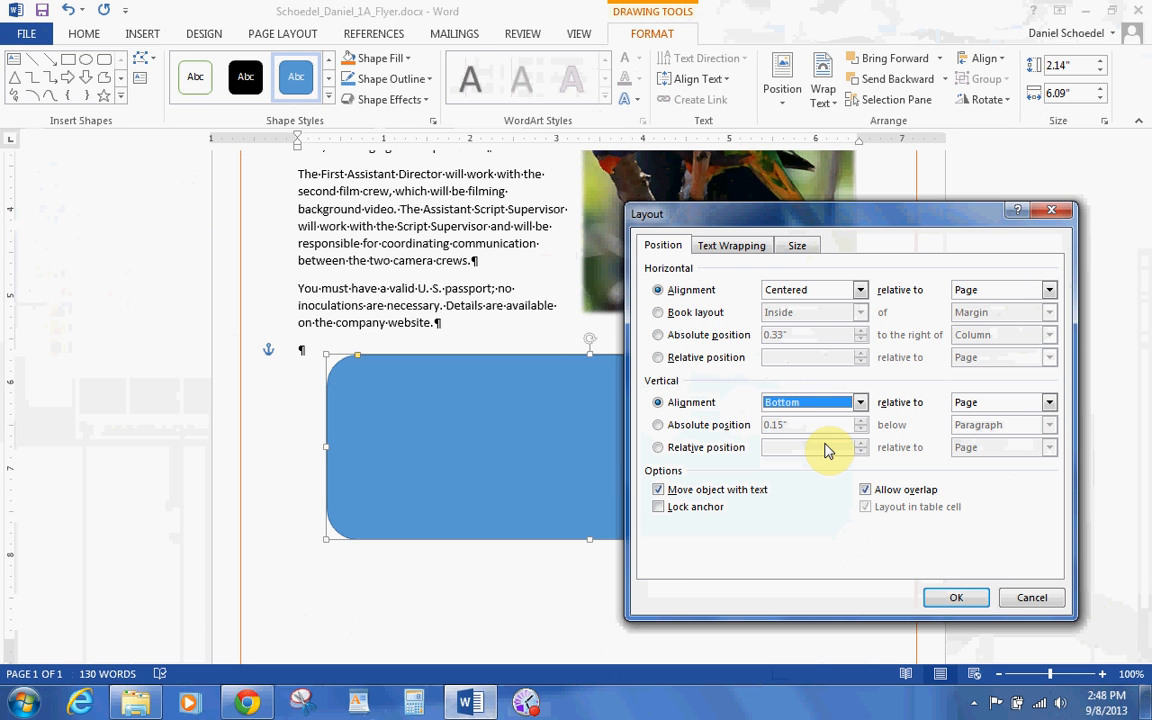
Set the rounded rectangle's vertical absolute position to 1" below Paragraph and apply the layout.
left_click(658, 426)
left_click(861, 421)
left_click(861, 421)
left_click(861, 421)
left_click(861, 421)
left_click(861, 421)
left_click(861, 421)
left_click(861, 421)
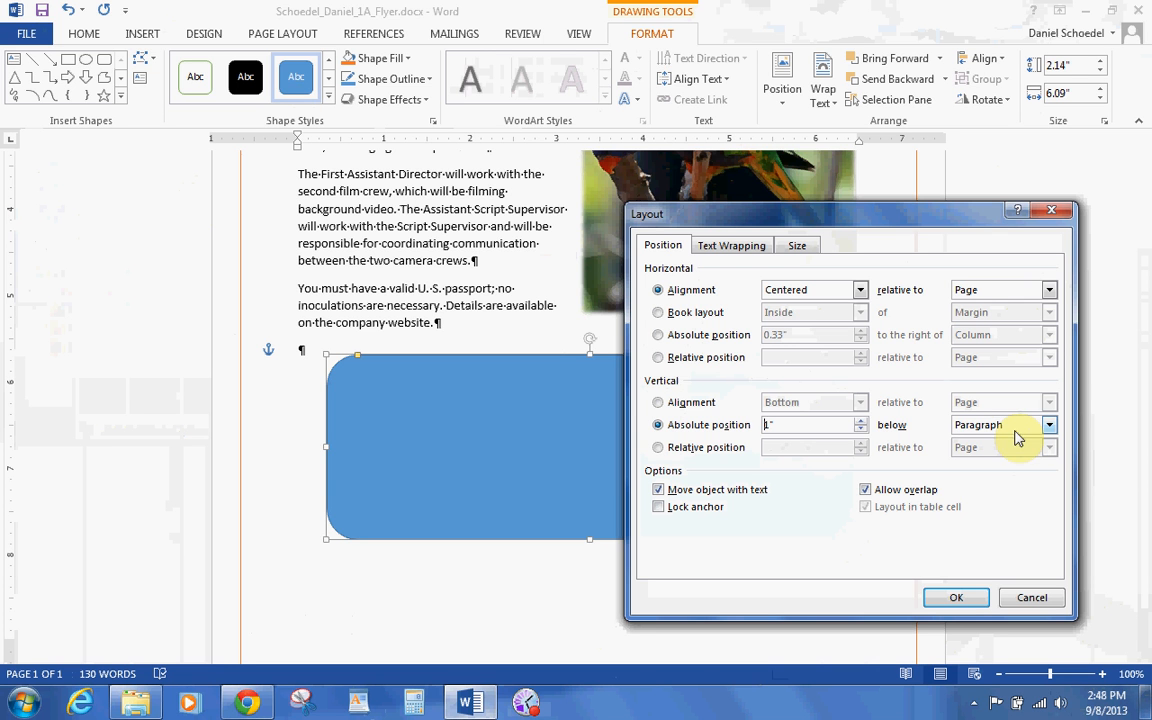
left_click(956, 598)
Set the rounded rectangle's height to 1.6".
scroll(995, 406, "up", 5)
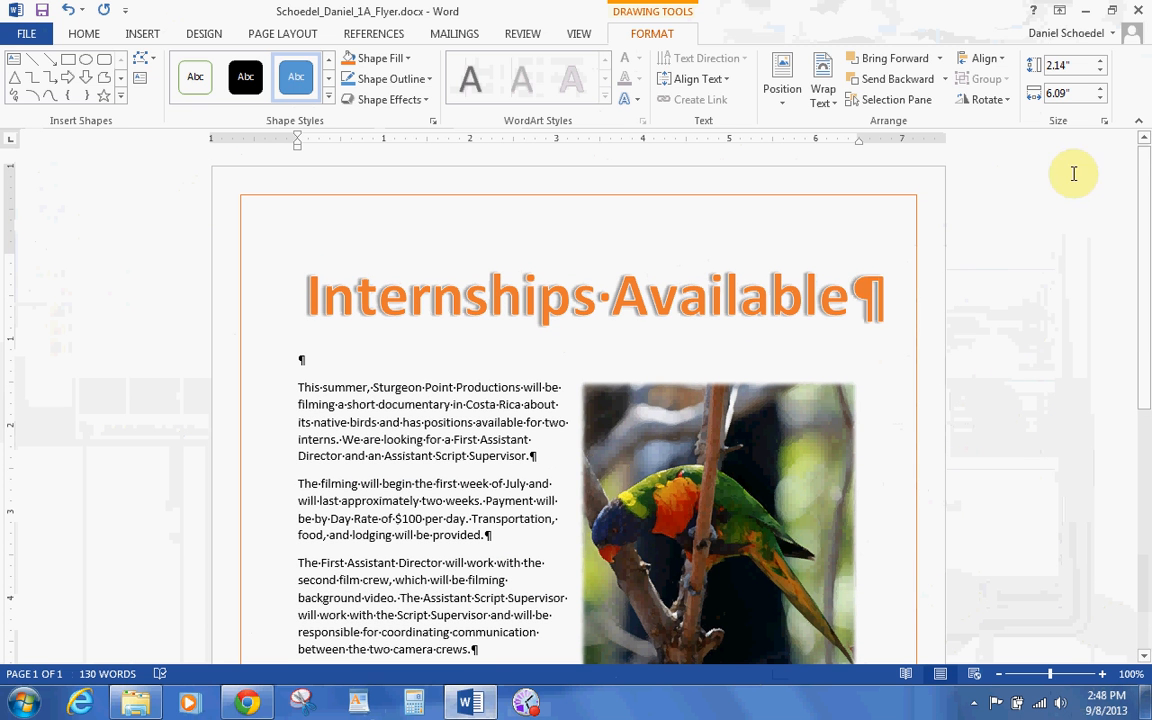
left_click(1099, 71)
left_click(1099, 71)
left_click(1099, 71)
left_click(1099, 71)
left_click(1099, 71)
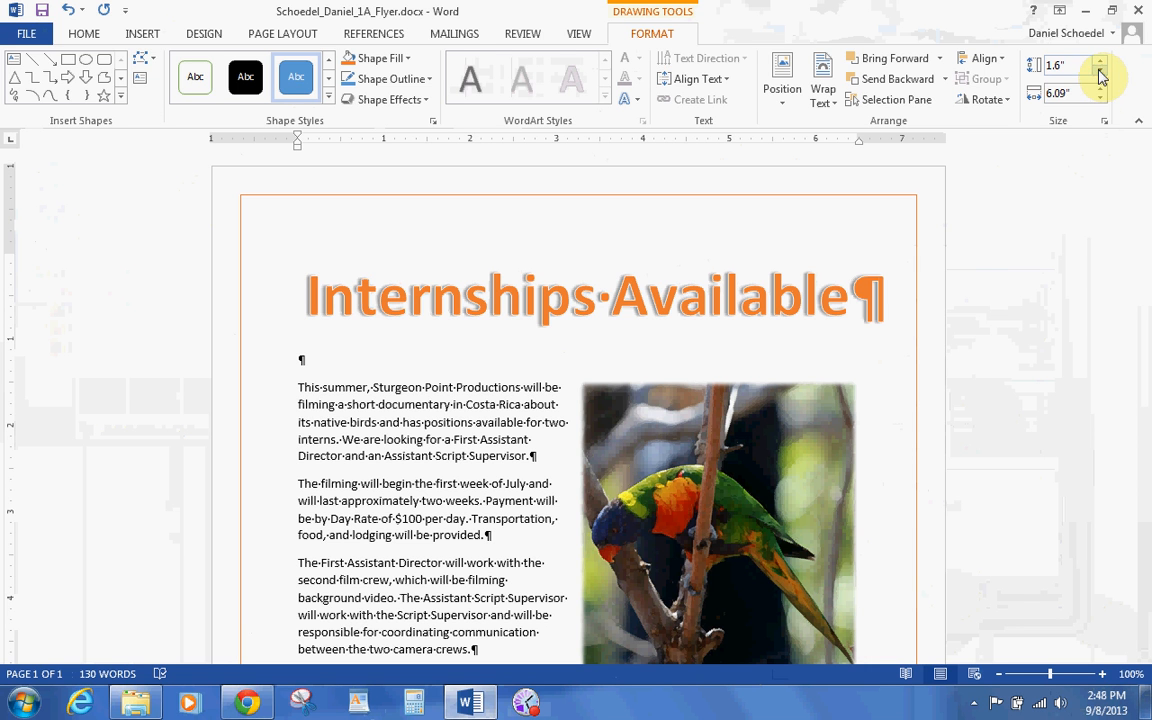
Set the rounded rectangle's width to 4.5" and save the document.
left_click(1099, 99)
left_click(1099, 99)
left_click(1099, 99)
left_click(1099, 99)
left_click(1099, 99)
left_click(1099, 99)
left_click(1099, 99)
left_click(1099, 99)
left_click(1099, 99)
left_click(1099, 99)
left_click(1099, 99)
left_click(1099, 99)
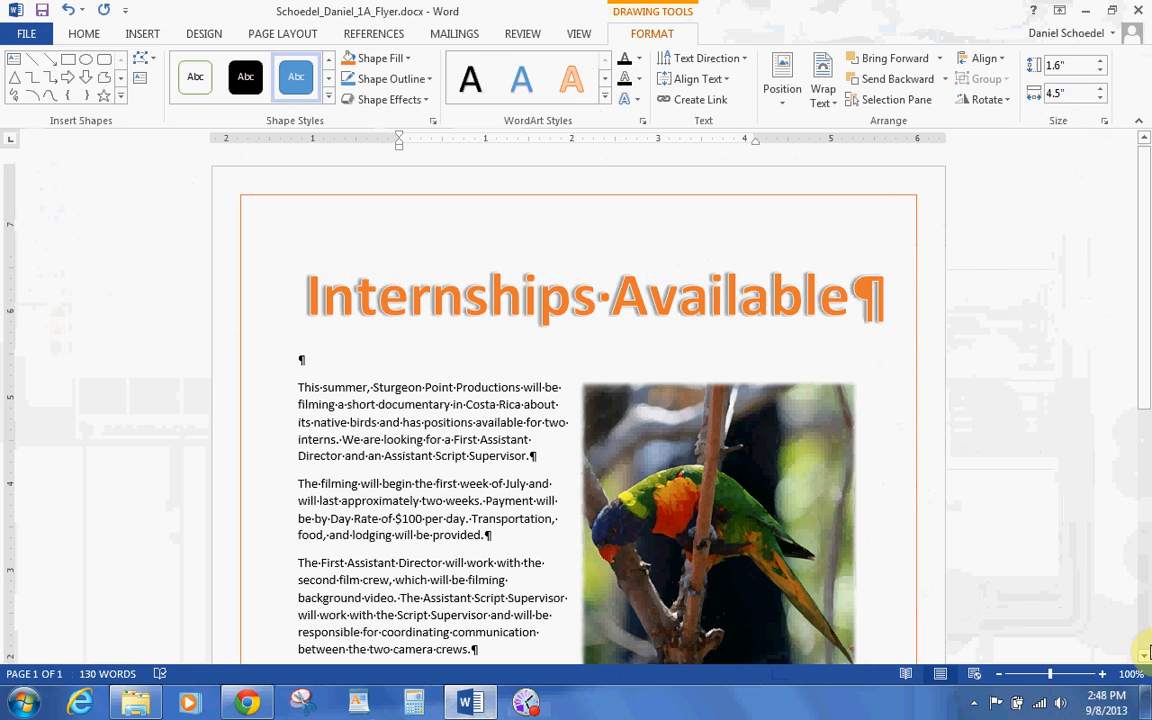
left_click(1144, 656)
left_click(1144, 660)
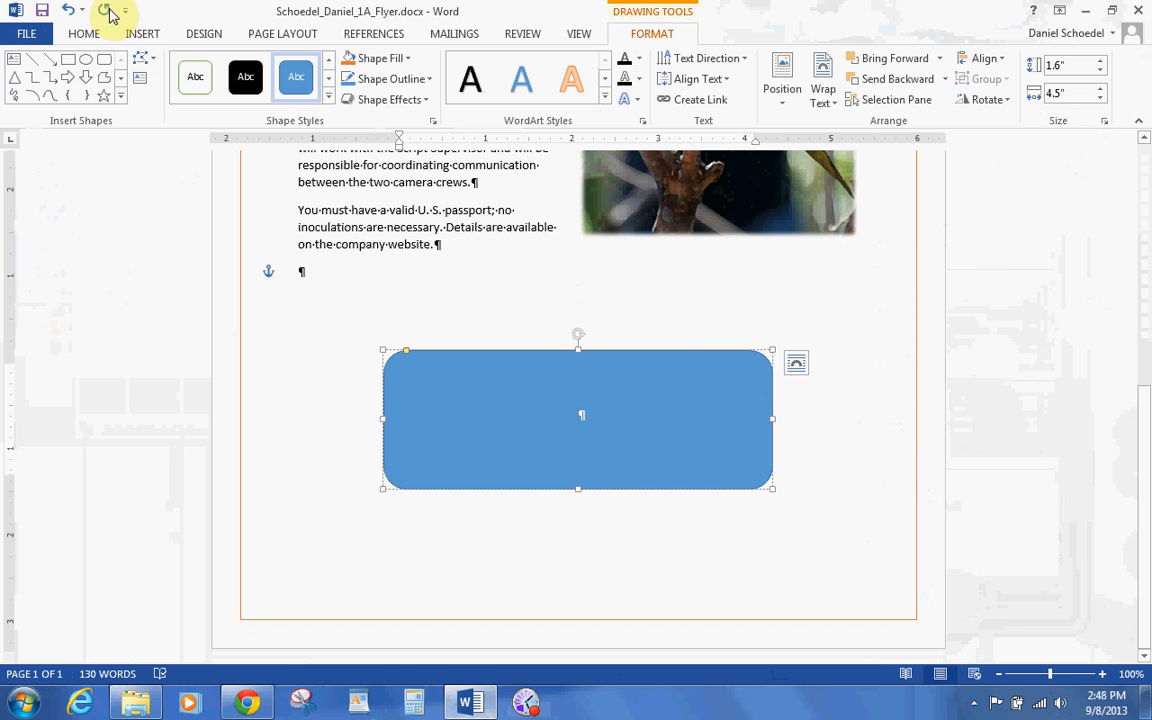
left_click(42, 11)
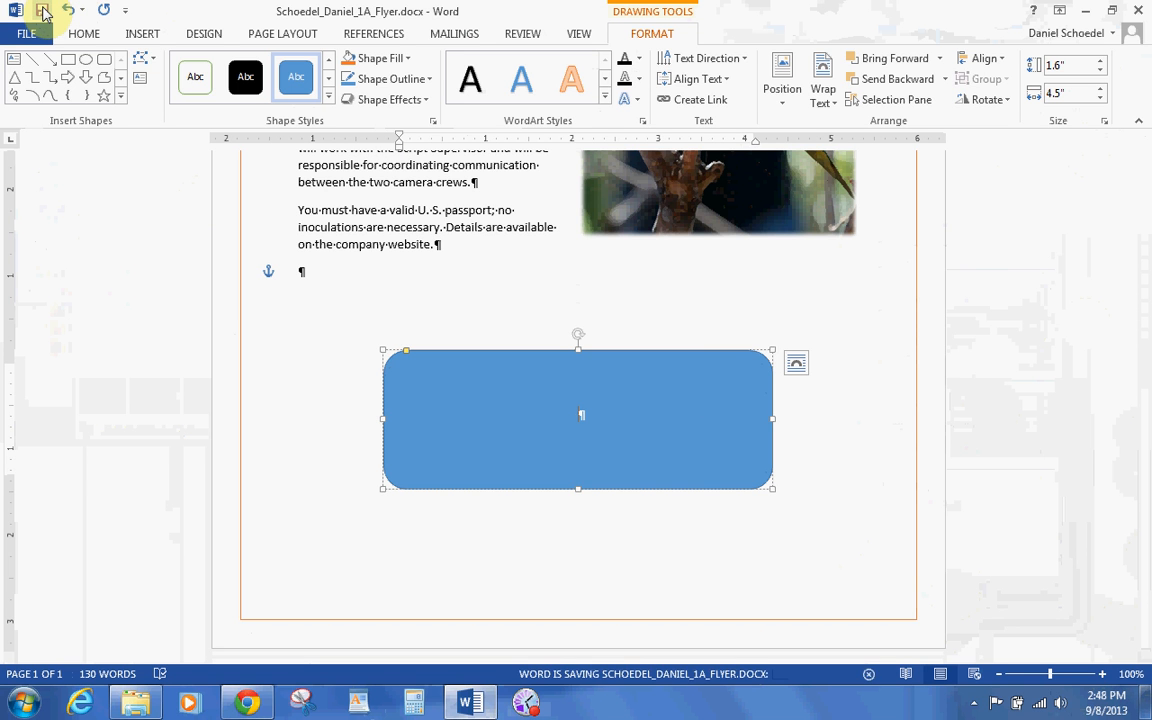
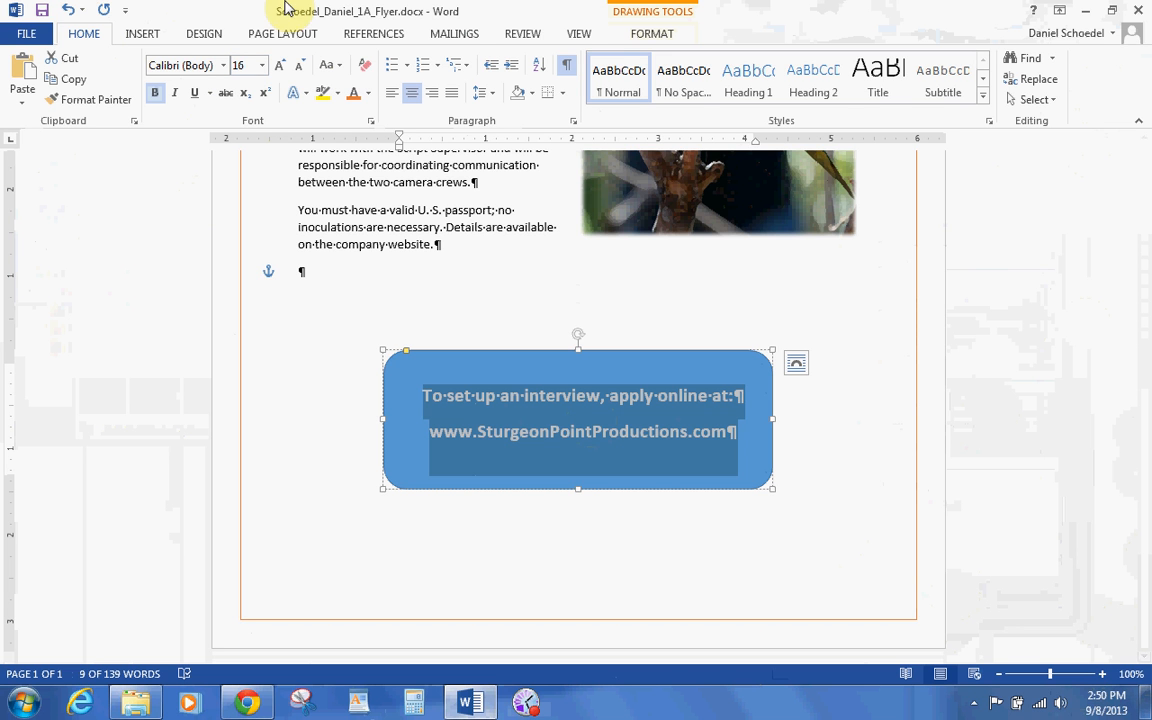
Color the rounded rectangle's selected text black and fill the shape with a lighter tint of Orange, Accent 2.
left_click(368, 93)
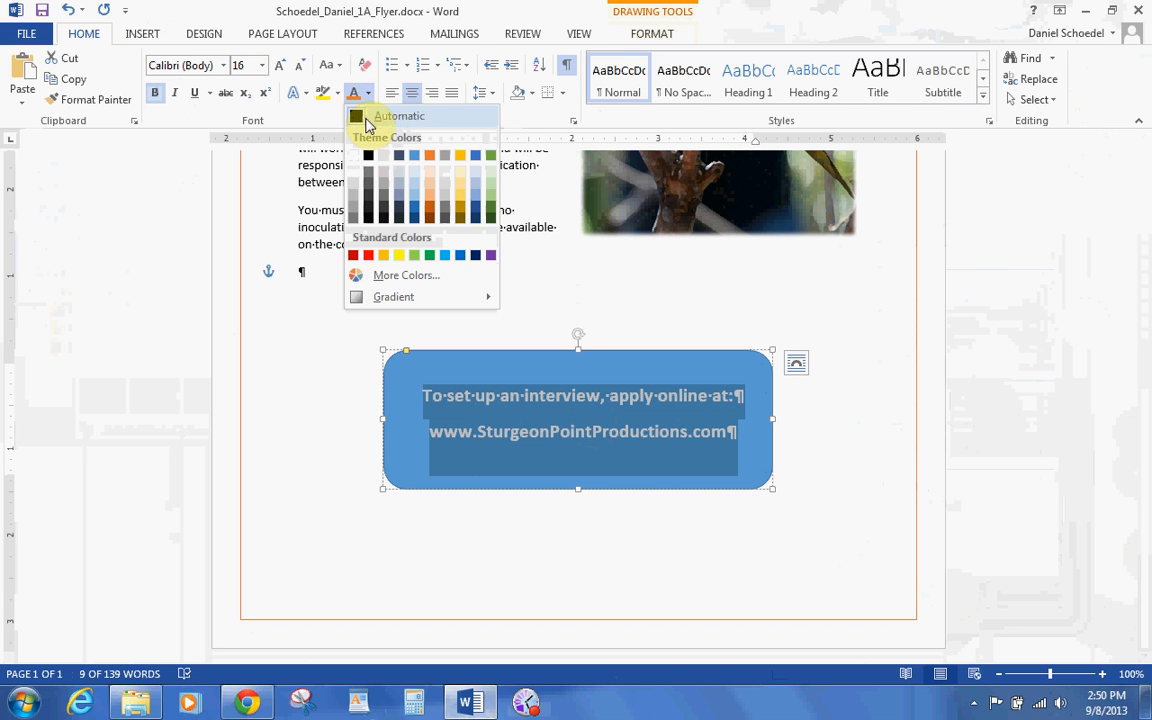
left_click(368, 157)
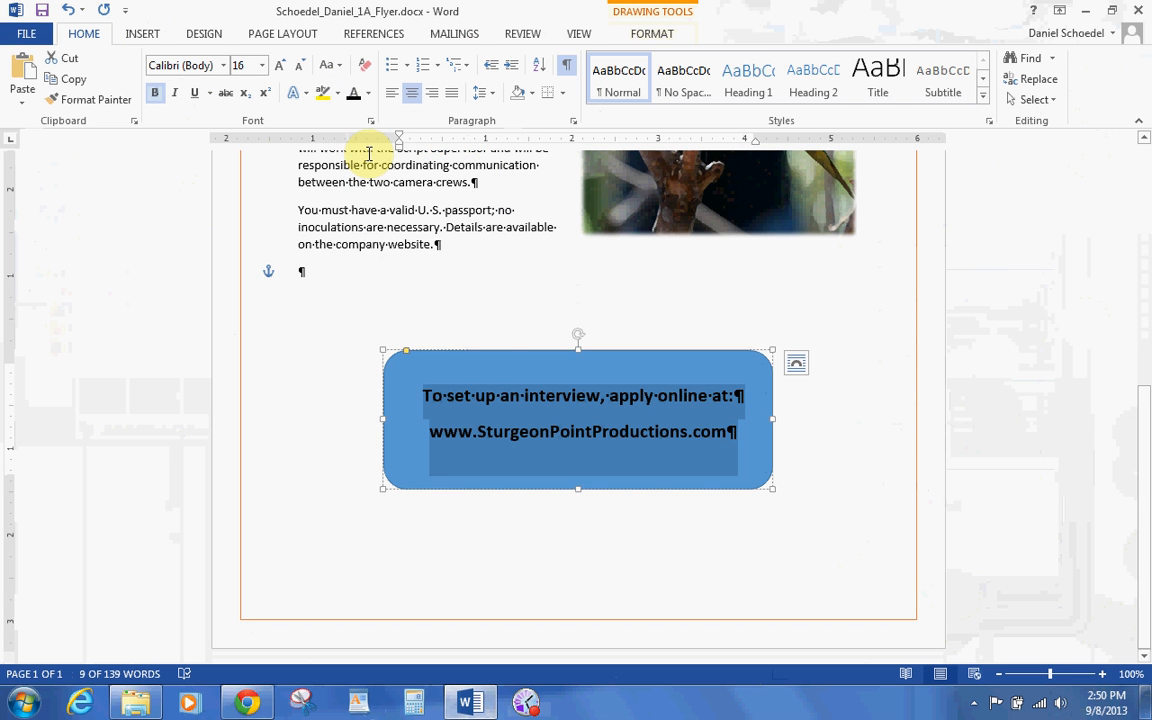
left_click(485, 353)
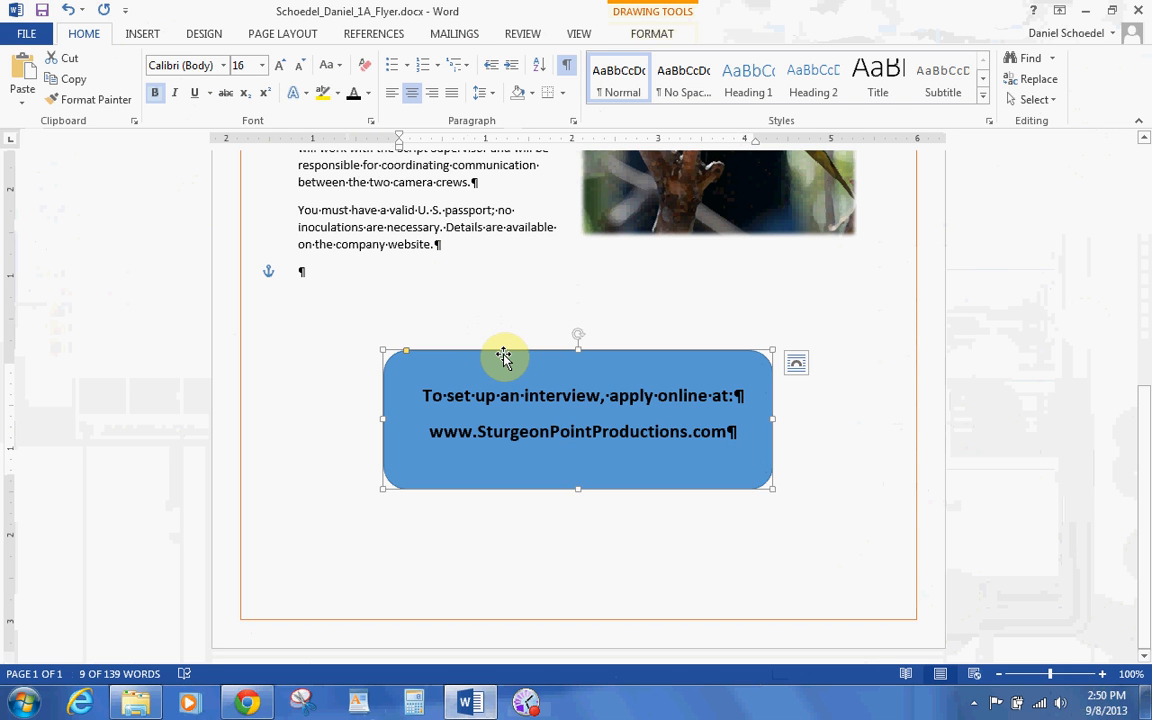
left_click(652, 36)
left_click(407, 59)
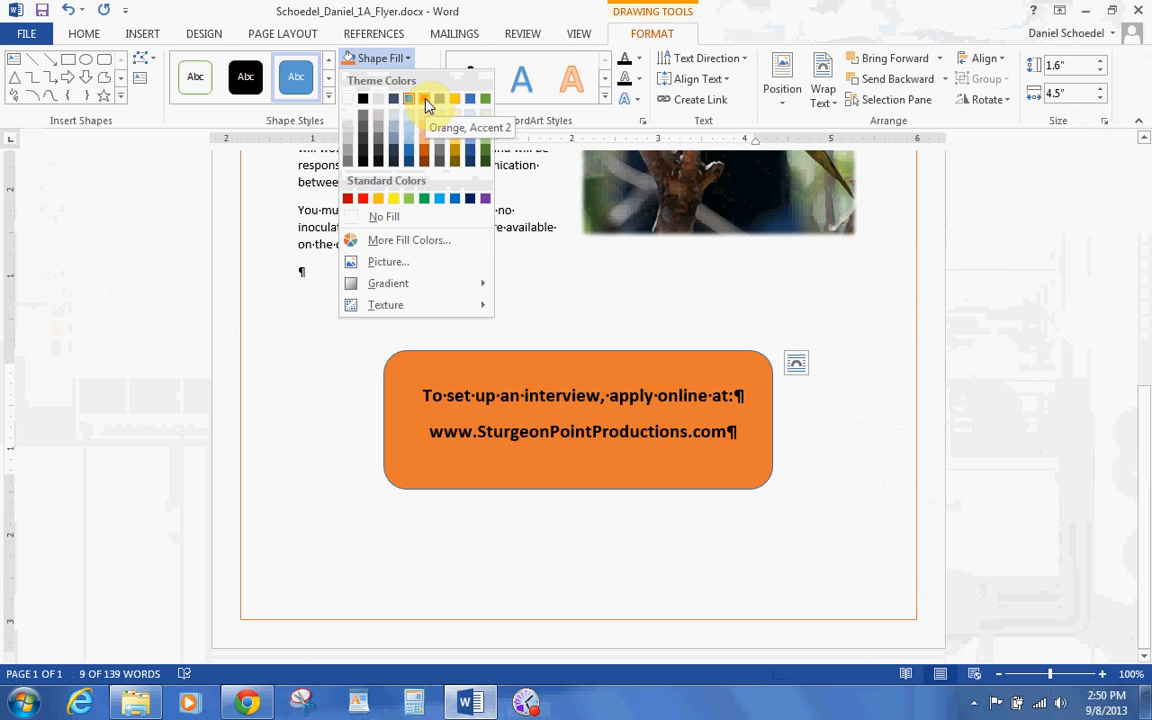
left_click(427, 149)
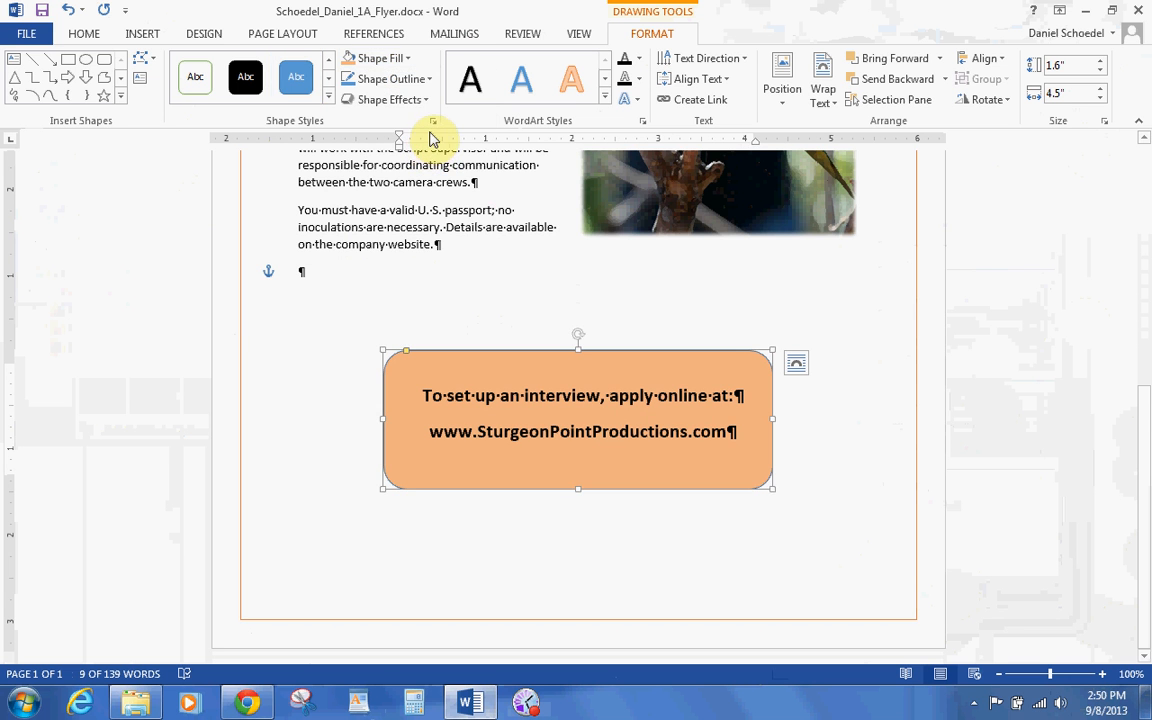
Set the rounded rectangle's outline to a lighter orange theme tint matching its fill and save the document.
left_click(429, 80)
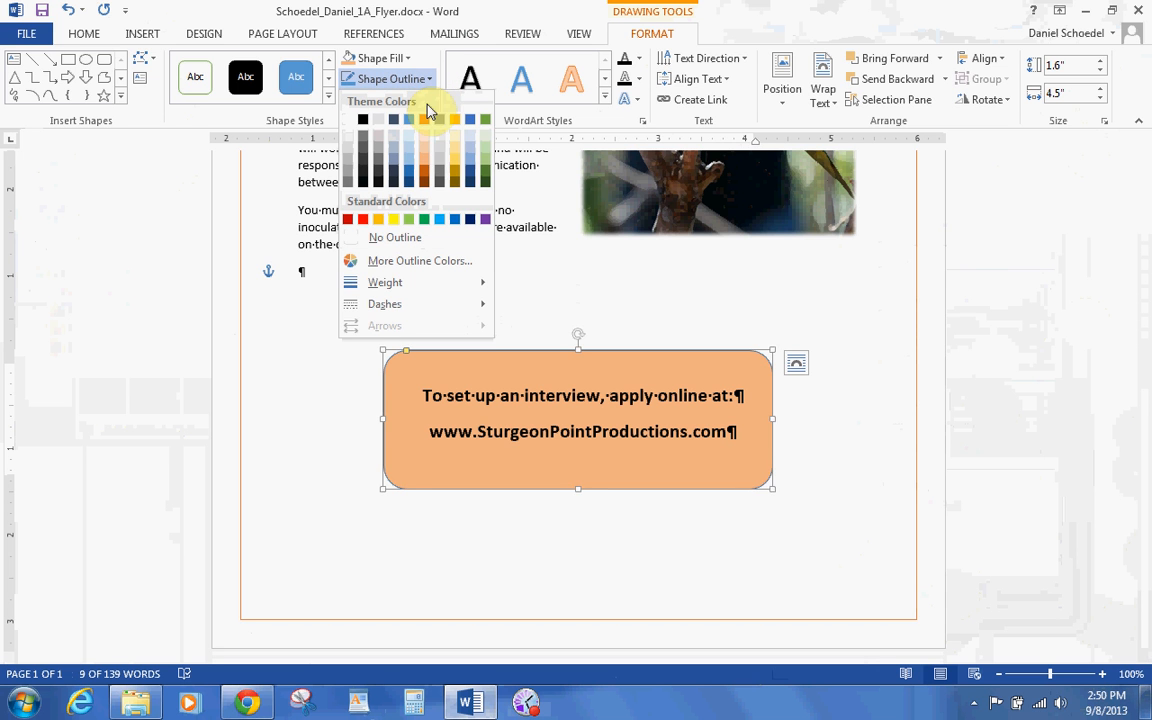
left_click(424, 162)
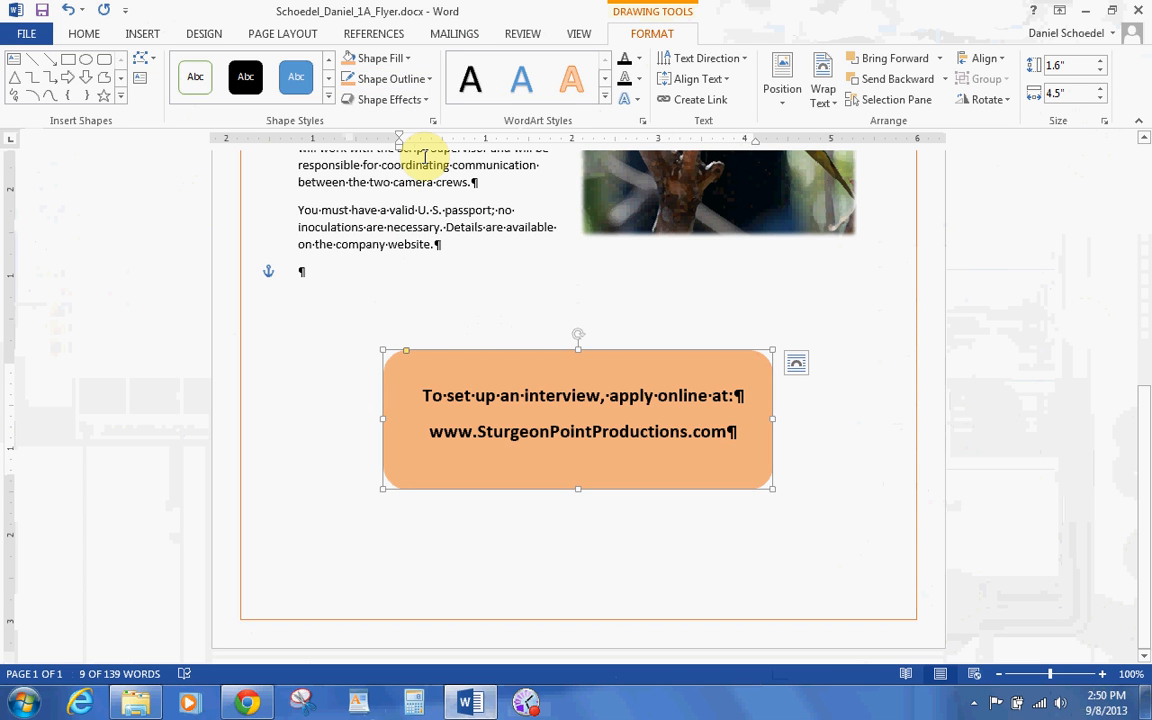
left_click(42, 11)
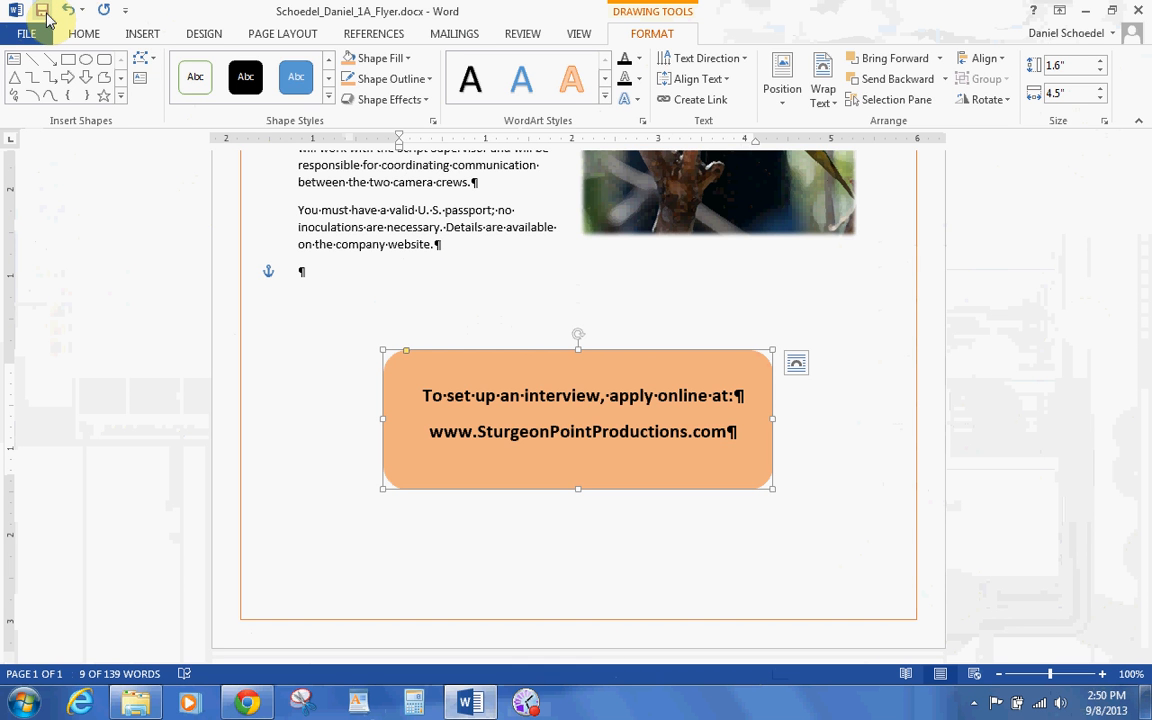
Insert three more blank paragraphs between the Internships Available title and the first body paragraph.
key("Up")
key("Up")
key("ctrl+Home")
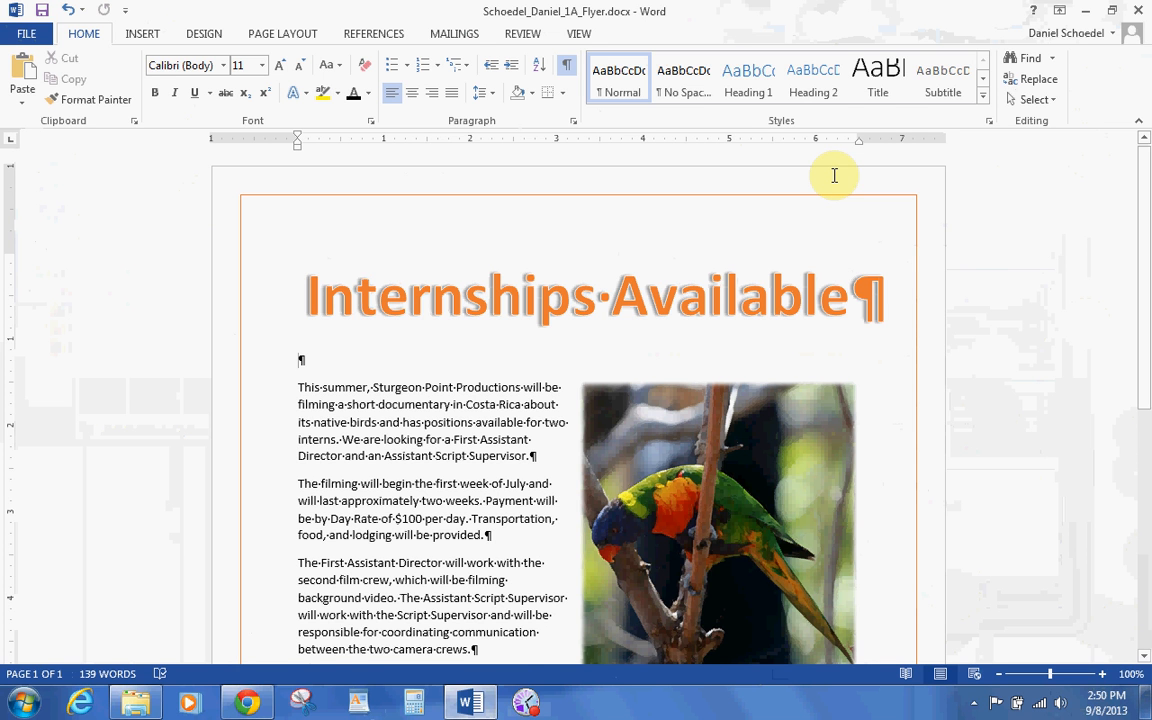
key("Return")
key("Return")
key("Return")
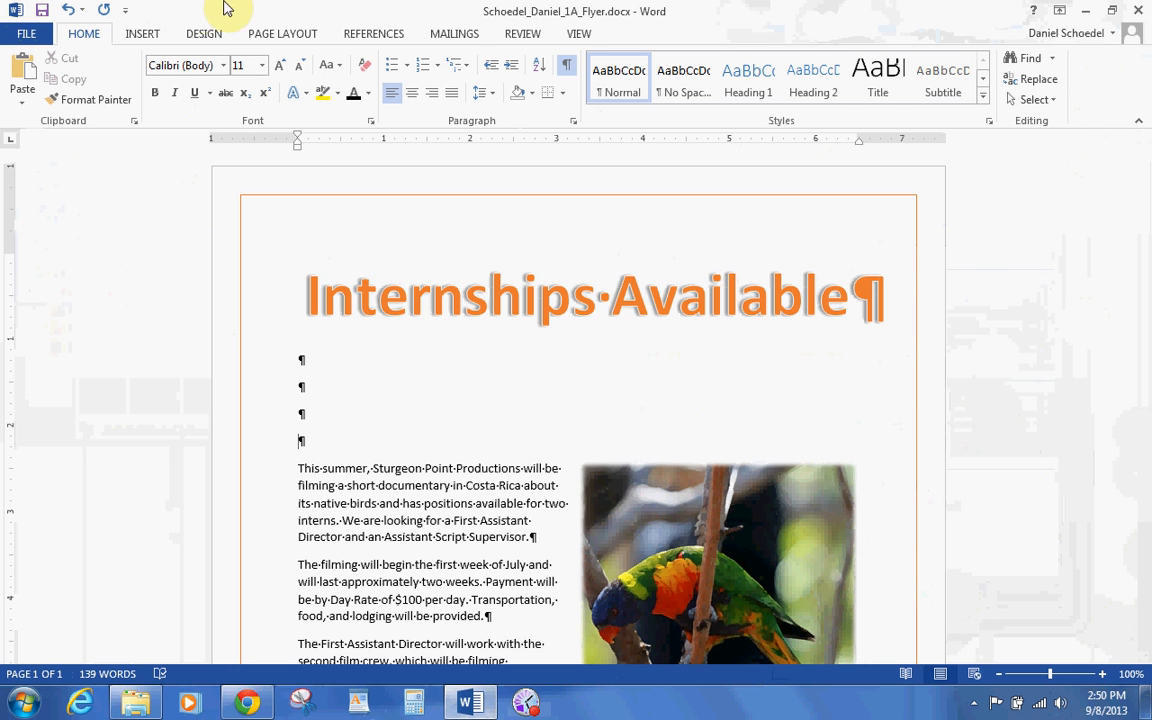
Draw a text box about 1.08" high and 6.24" wide over the blank paragraphs below the title.
left_click(141, 33)
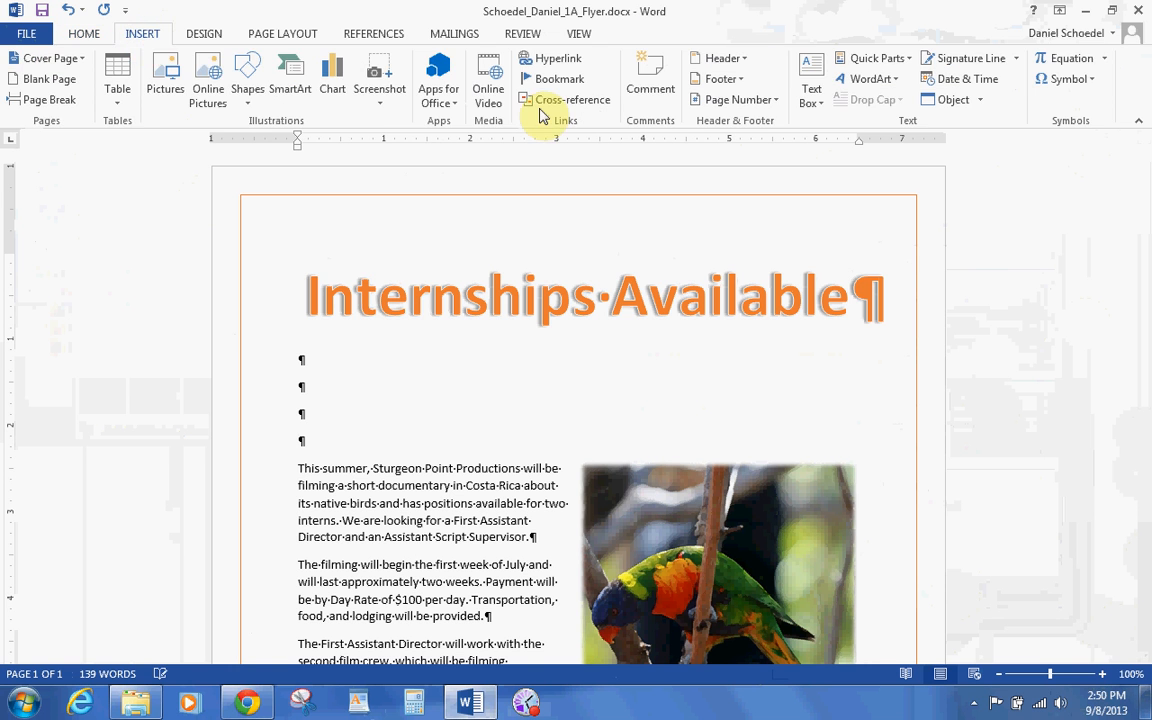
left_click(805, 100)
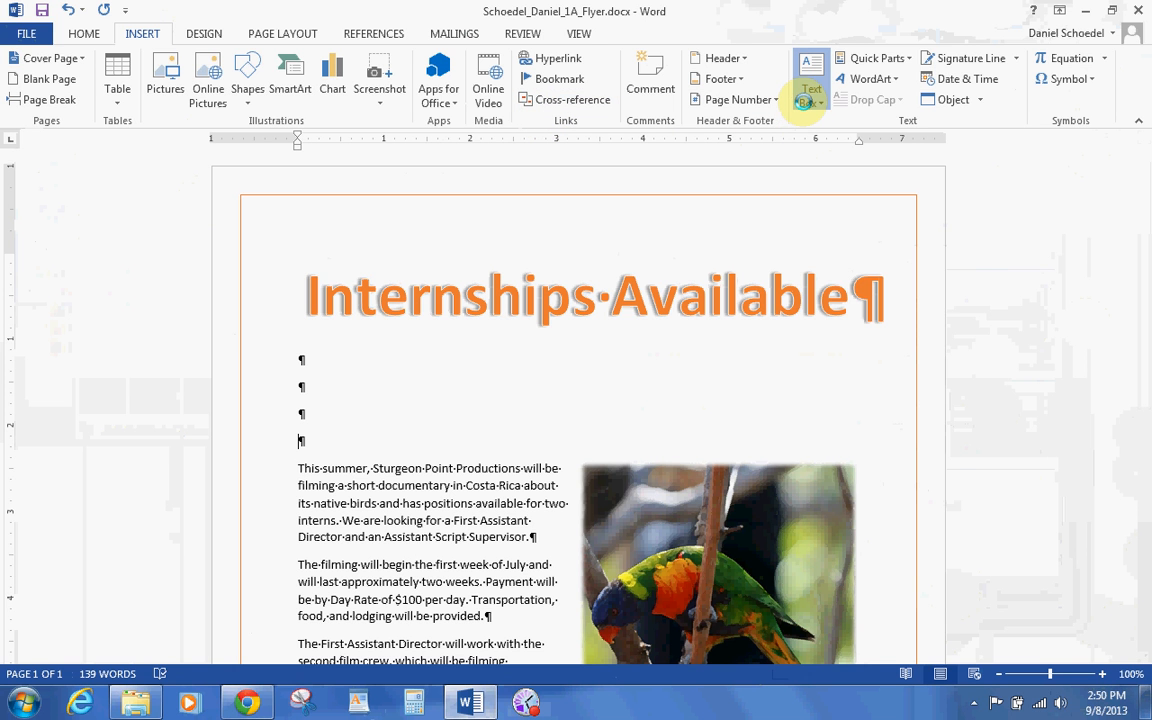
left_click(800, 486)
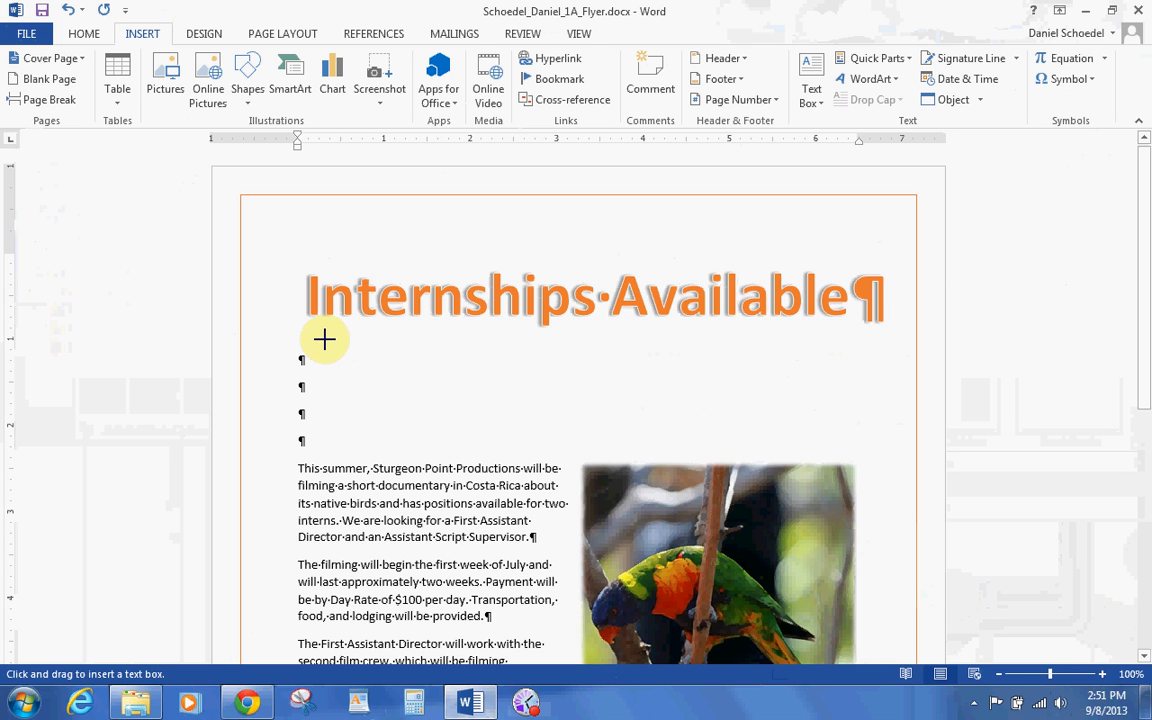
mouse_move(320, 341)
left_mouse_down()
mouse_move(517, 373)
mouse_move(670, 373)
mouse_move(858, 432)
left_mouse_up()
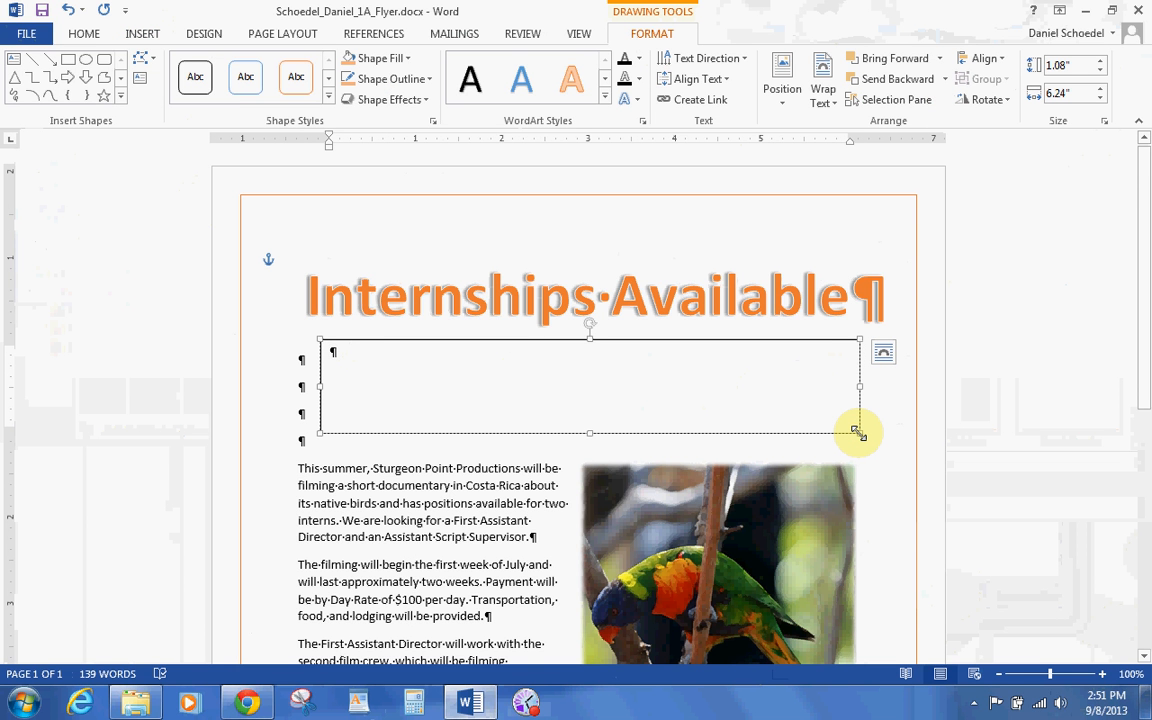
Enter three lines in the text box: "Interviews will be held:", "Friday and Saturday, January 14 and 15", "In the Career Services Conference Room".
type("Inter")
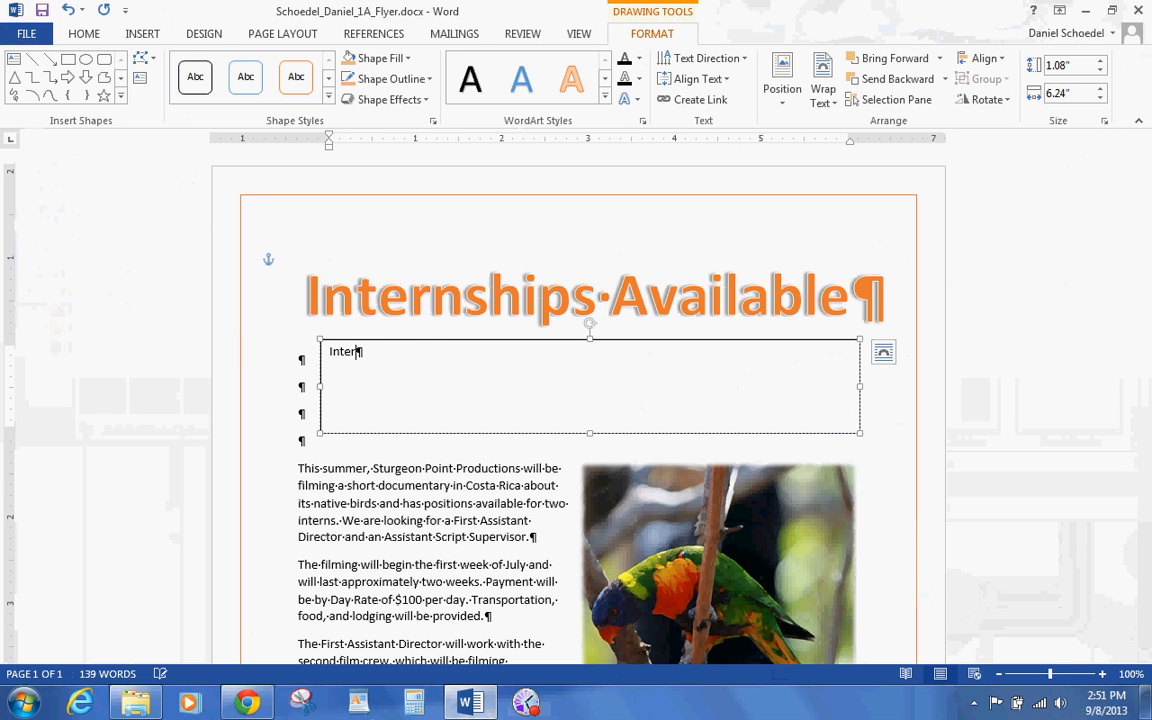
type("views will be held:")
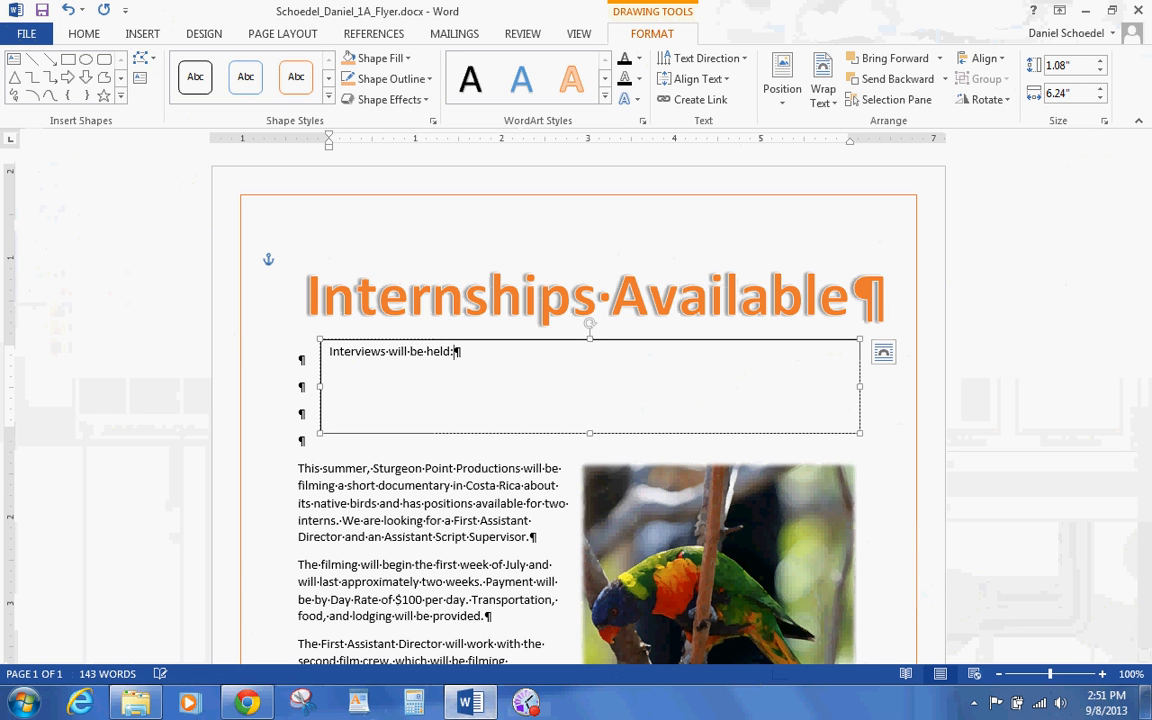
key("Return")
type("Fridays an")
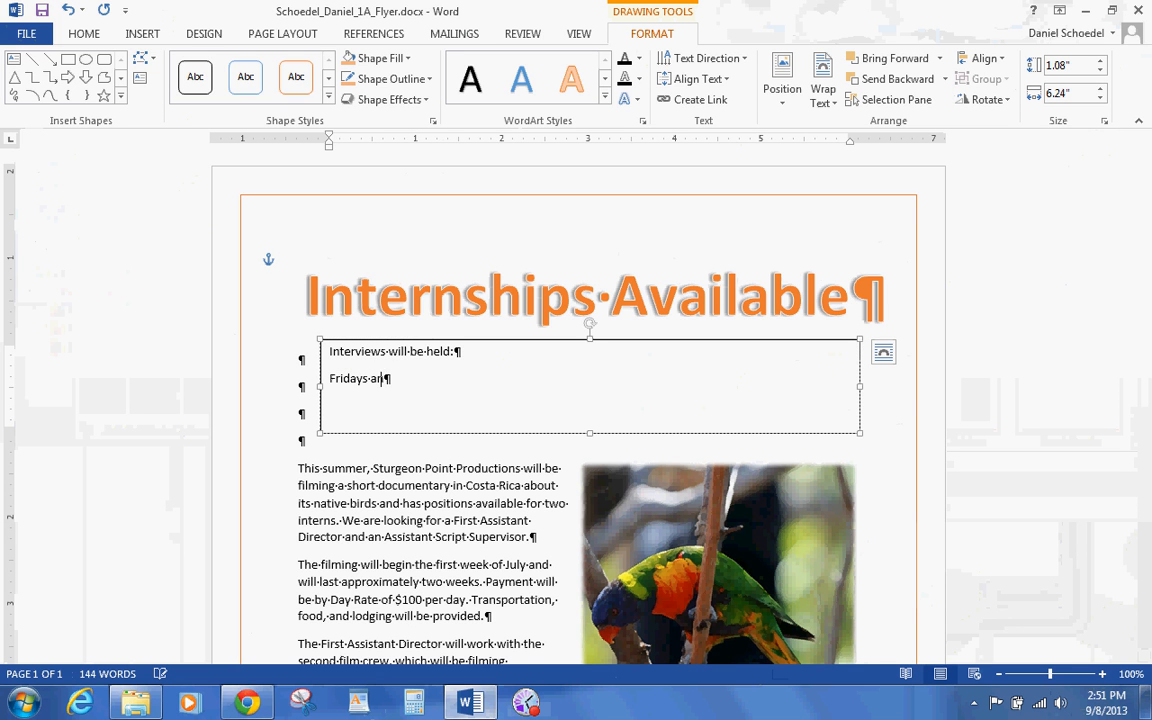
key("BackSpace")
key("BackSpace")
key("BackSpace")
type("and Saturday, ")
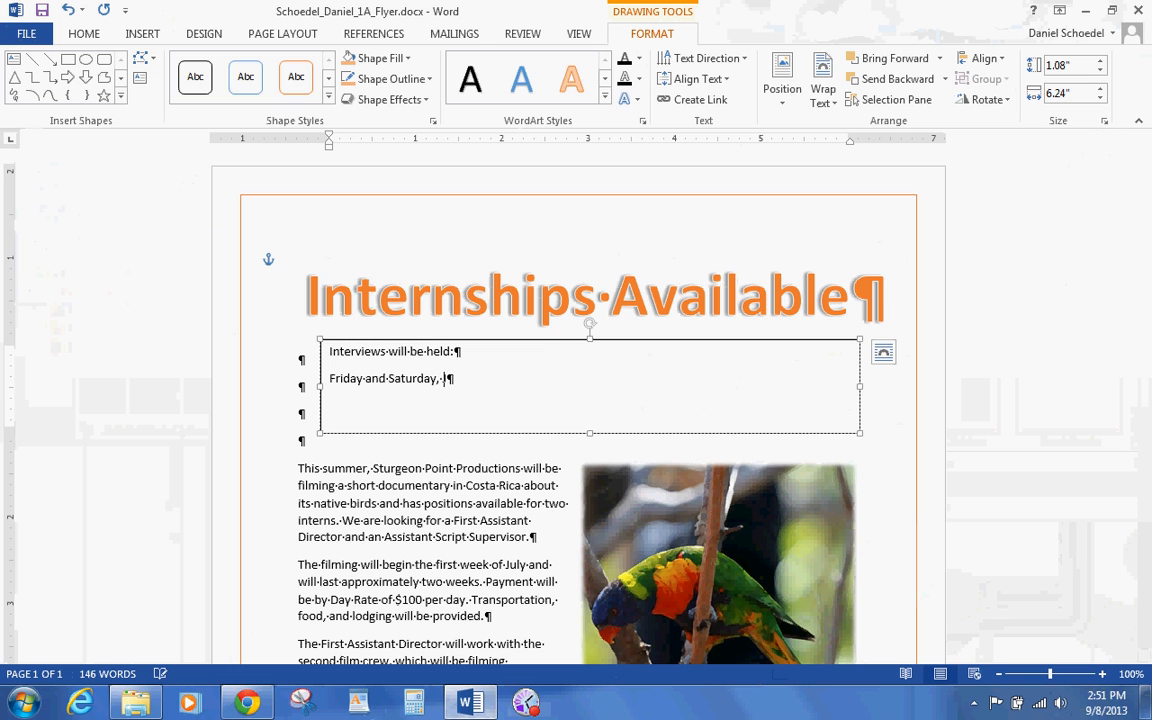
type("January ")
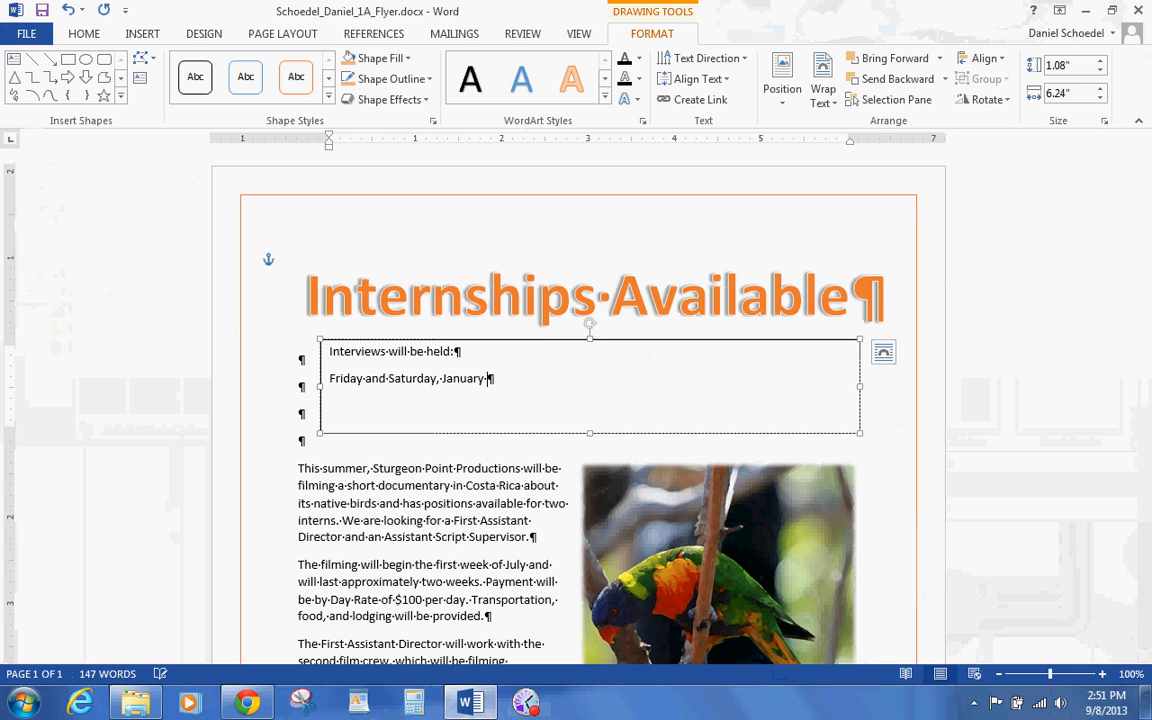
type("14 and 15")
key("Return")
type("In the Career Services Confer")
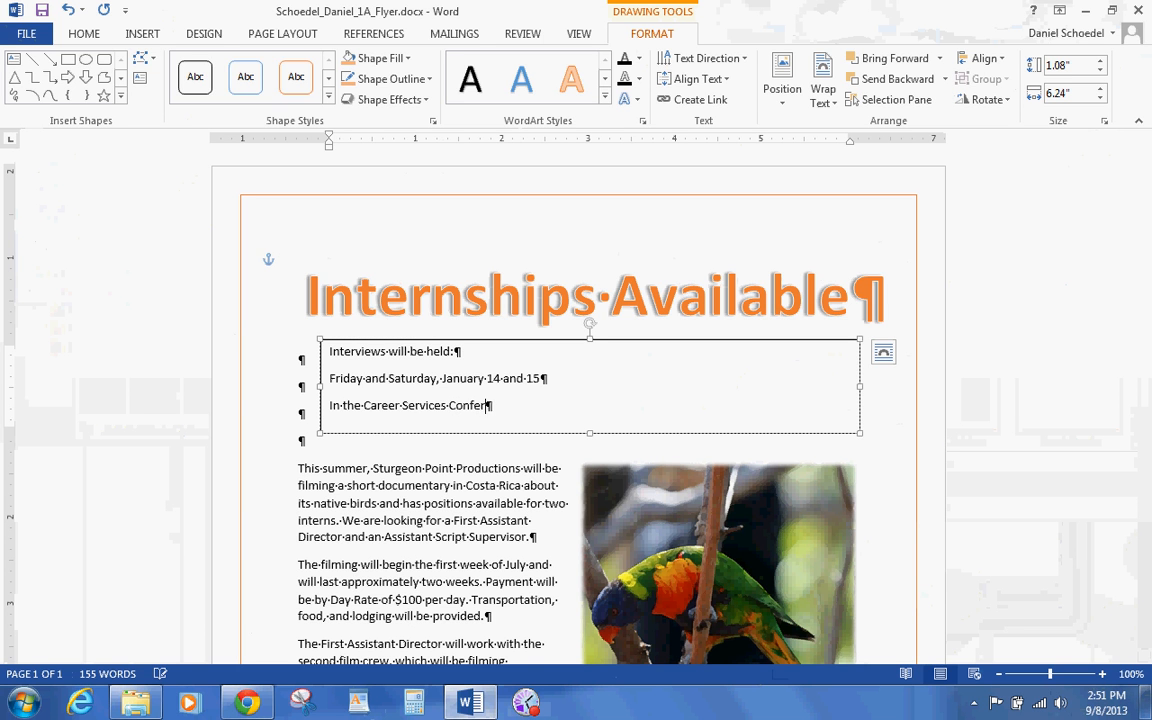
type("ence Room")
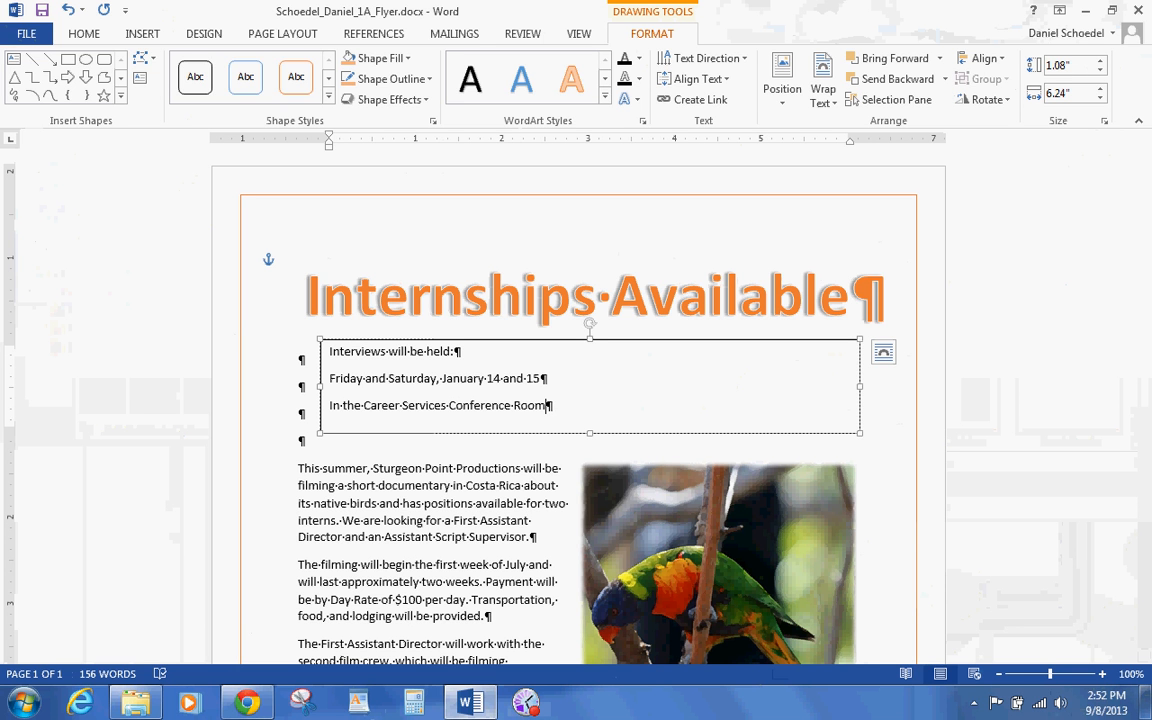
Set the text box's horizontal alignment to Centered relative to the Page.
left_click(785, 110)
left_click(807, 368)
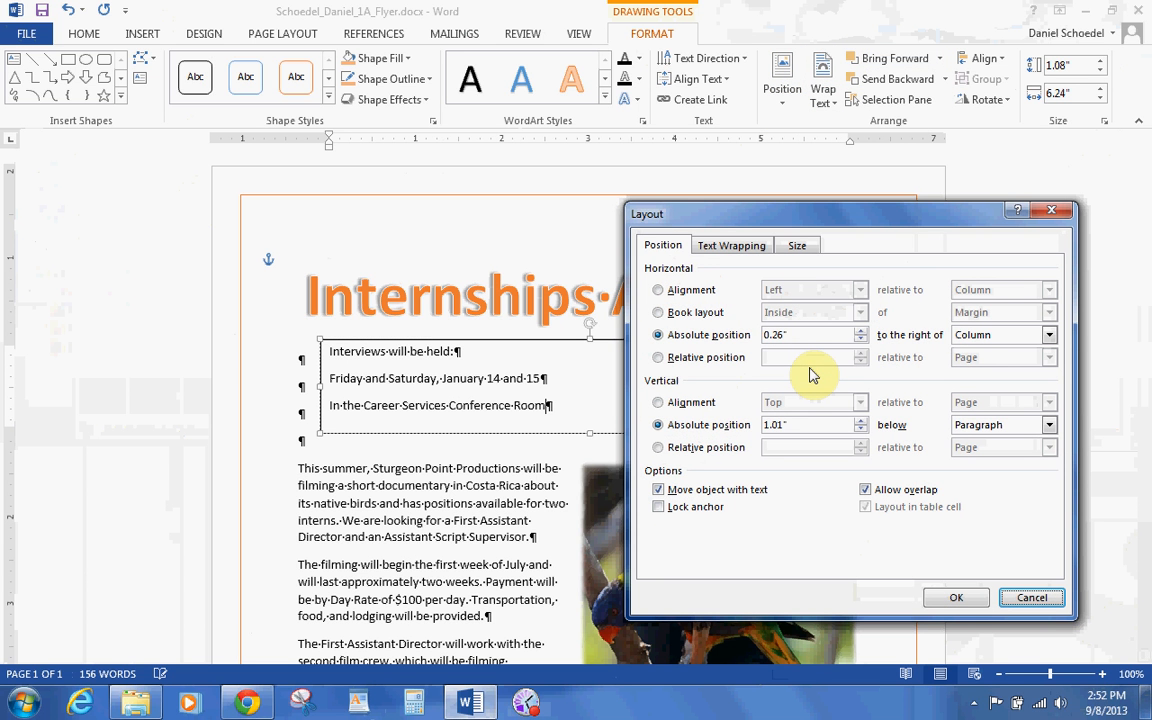
left_click(657, 290)
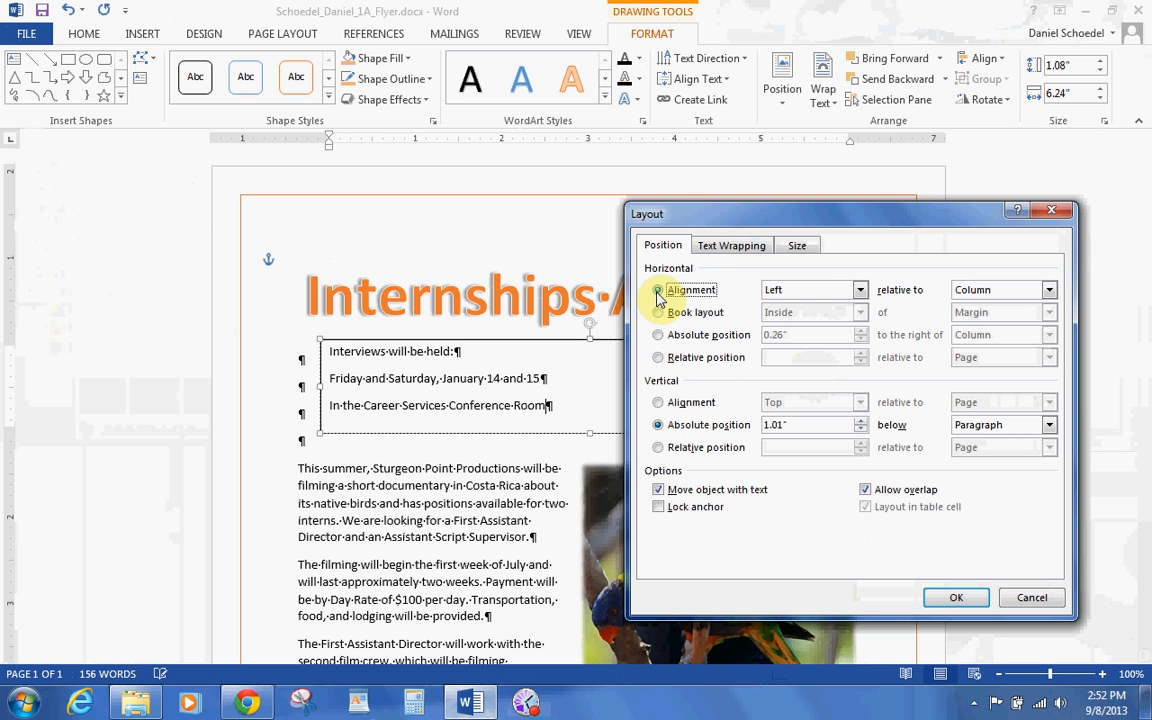
left_click(859, 290)
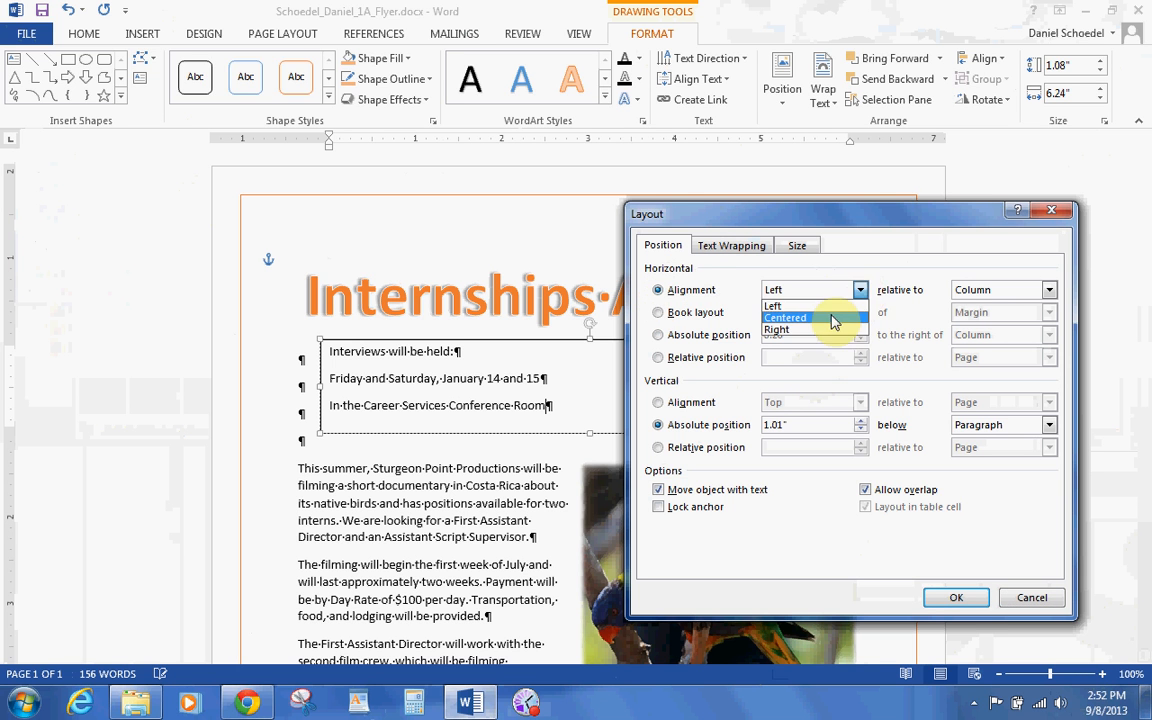
left_click(833, 318)
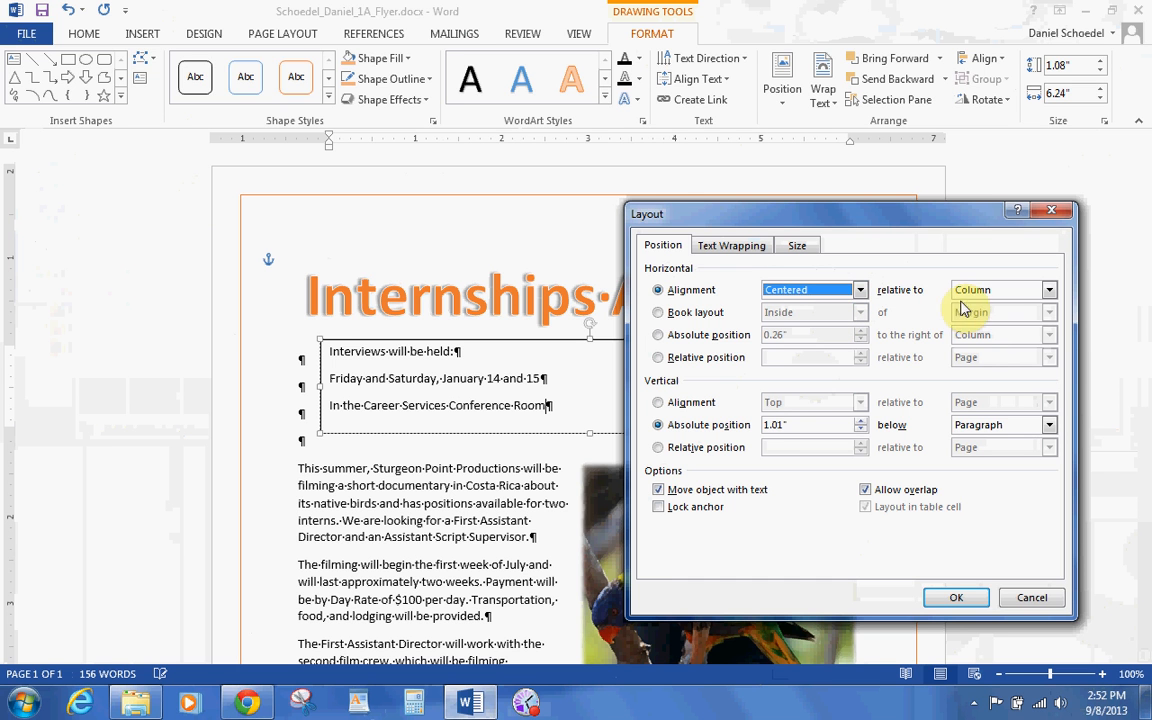
left_click(1048, 291)
left_click(1020, 318)
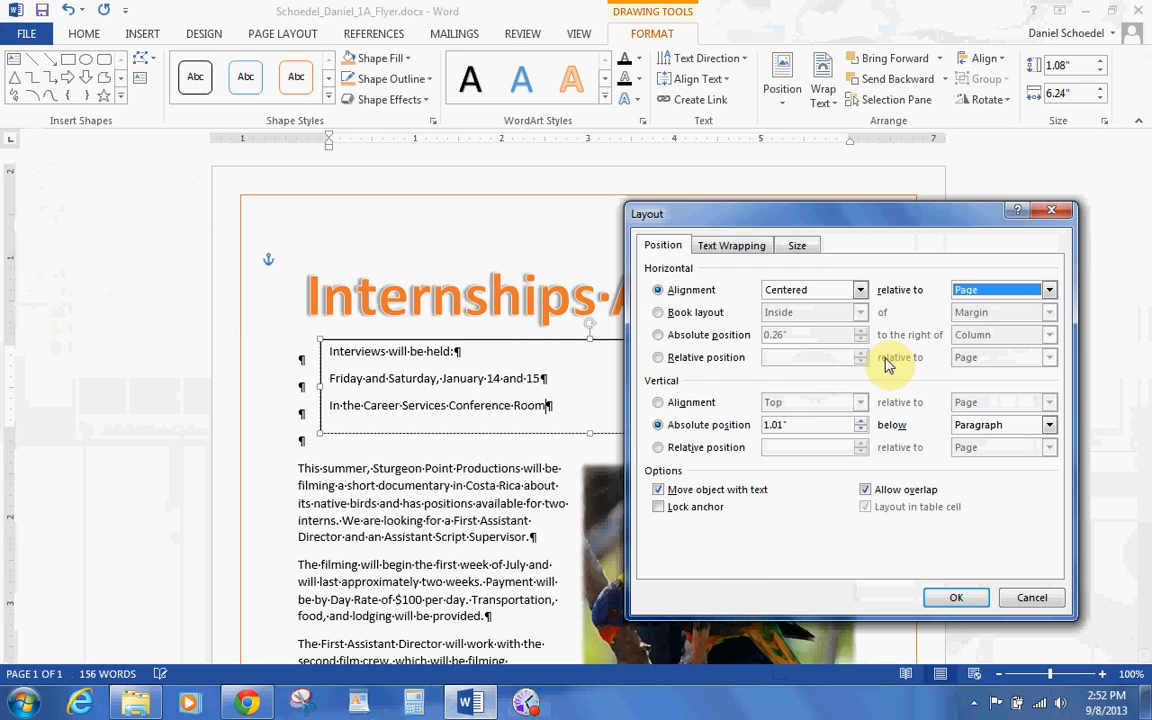
Set the text box's vertical absolute position to 1.25" below the Margin.
left_click(800, 424)
key("BackSpace")
key("BackSpace")
key("BackSpace")
type("25")
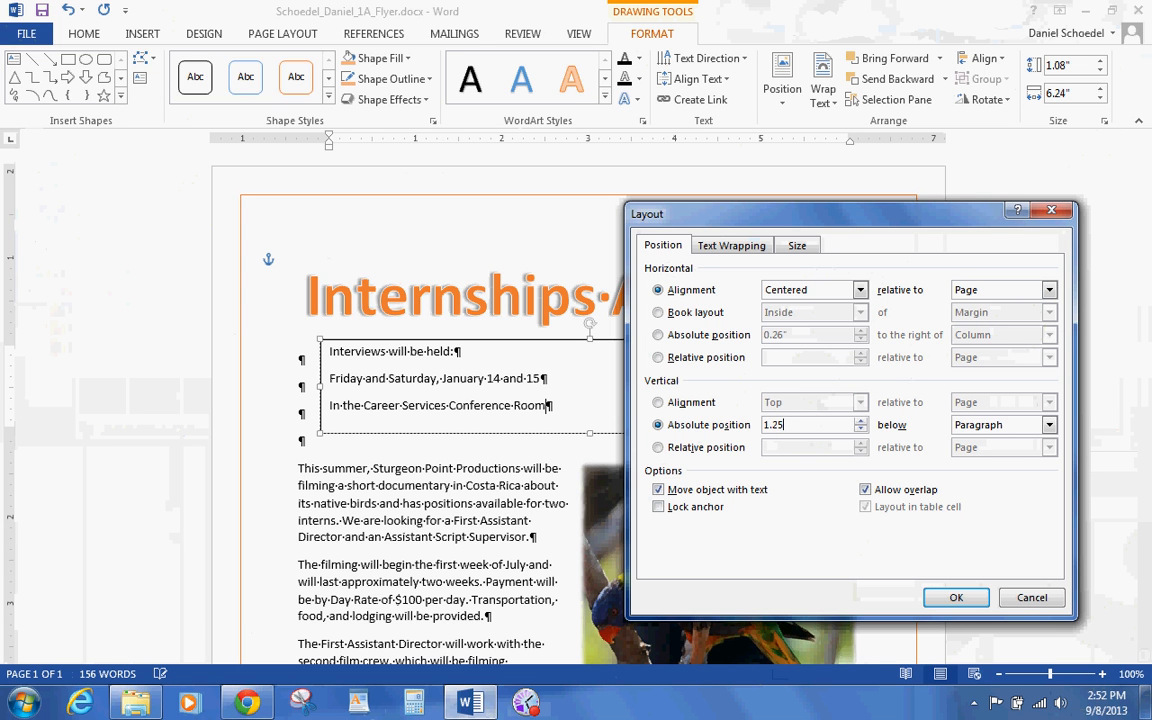
left_click(1049, 426)
left_click(1020, 442)
Set the text box's absolute height to 1.25" and width to 4", and apply the layout settings.
left_click(796, 248)
left_click(741, 289)
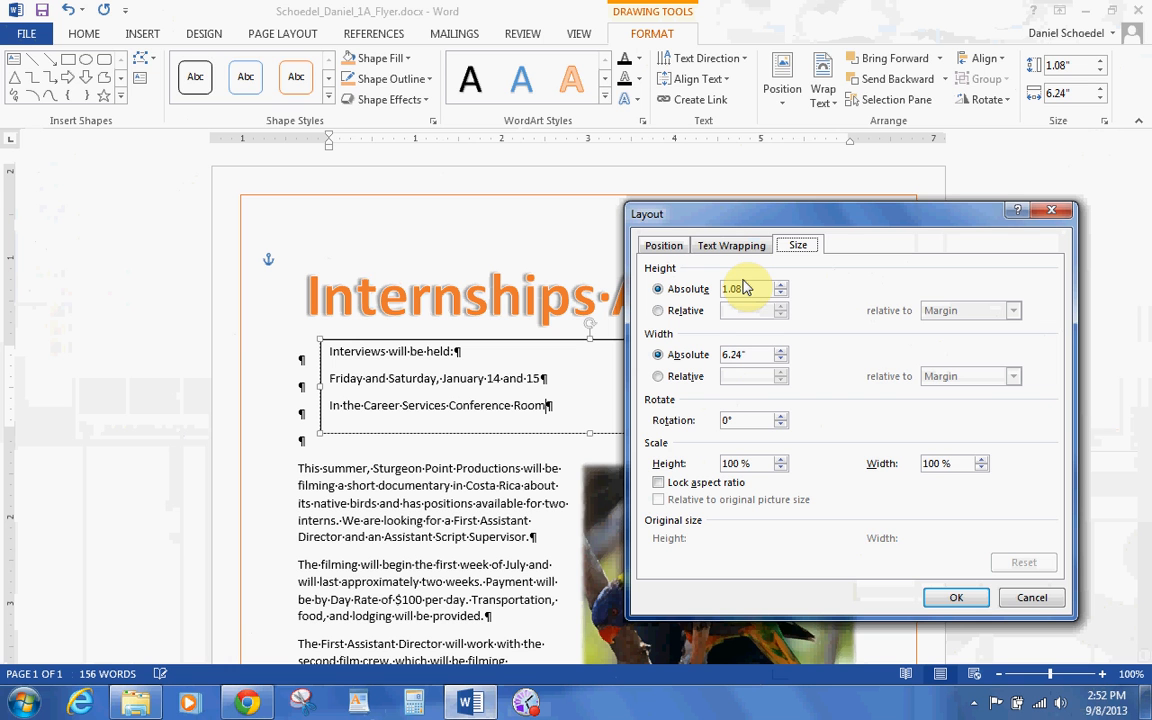
double_click(743, 289)
type("1.25")
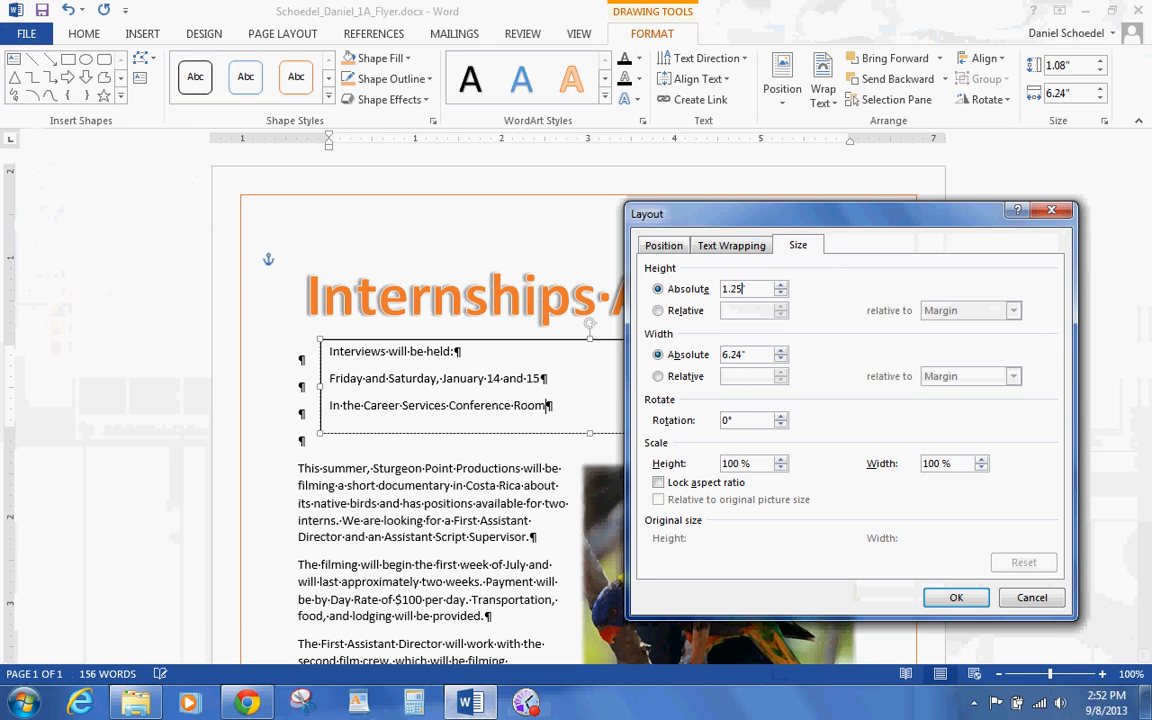
double_click(760, 355)
key("BackSpace")
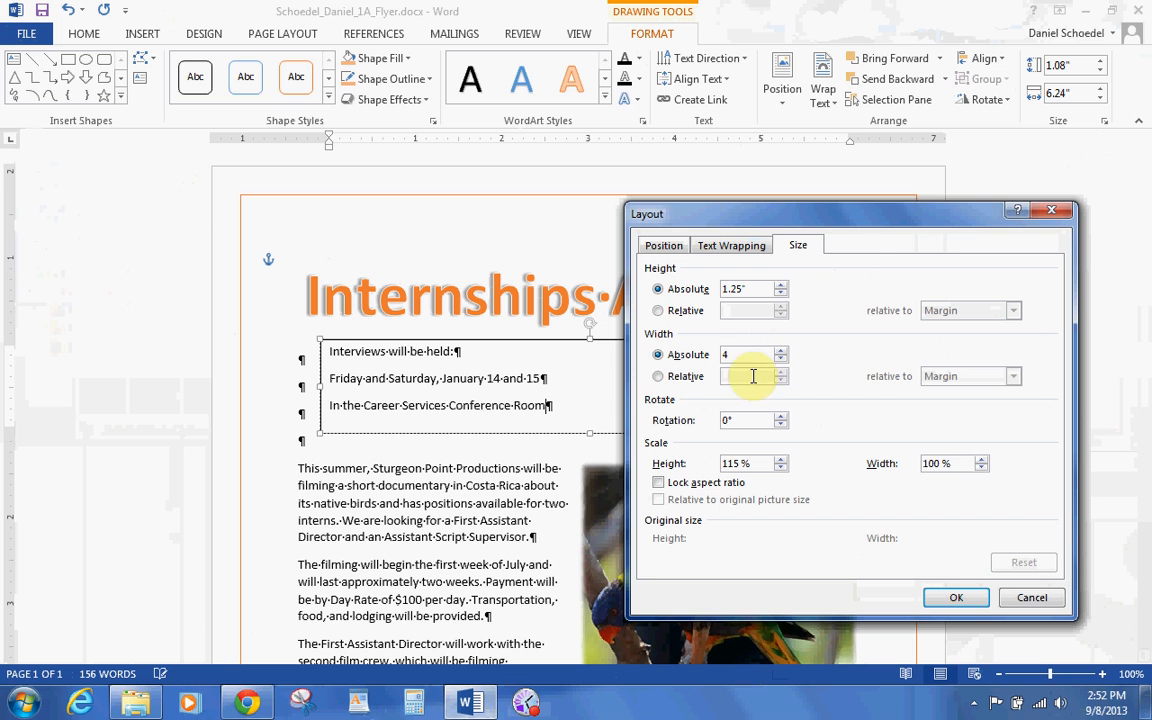
left_click(956, 597)
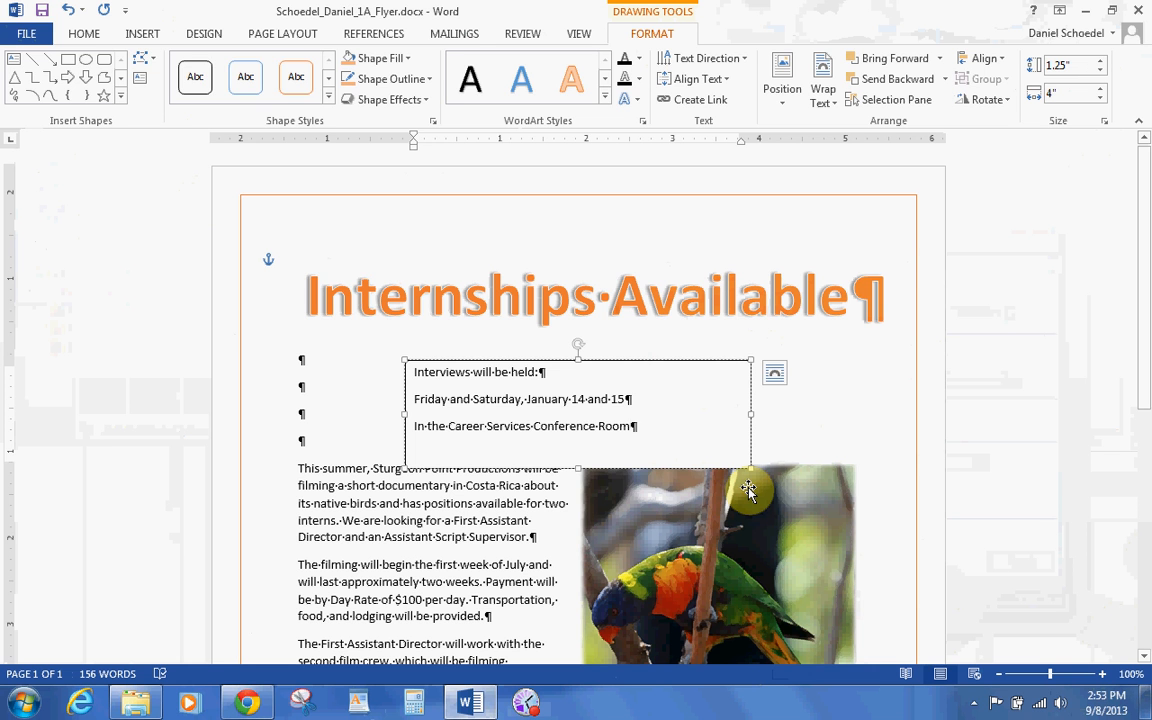
Move the text box up slightly and set its vertical absolute position to 1" below the Margin.
left_click_drag(668, 360, 663, 342)
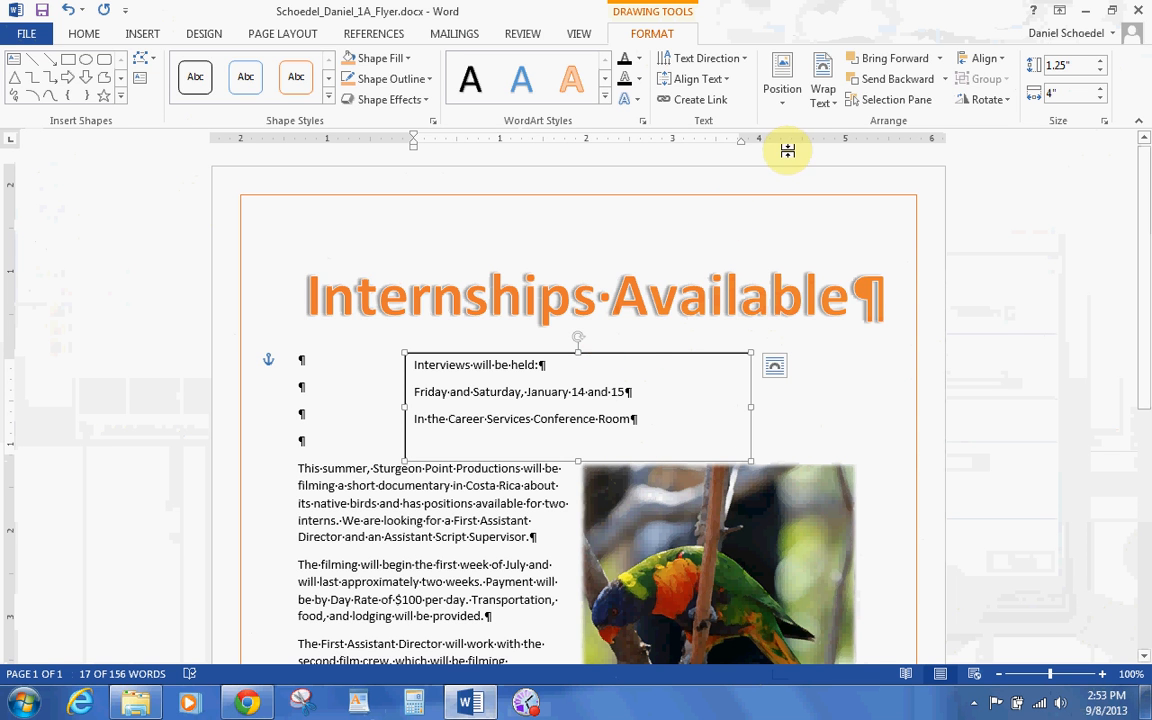
left_click(783, 85)
left_click(805, 368)
left_click(798, 245)
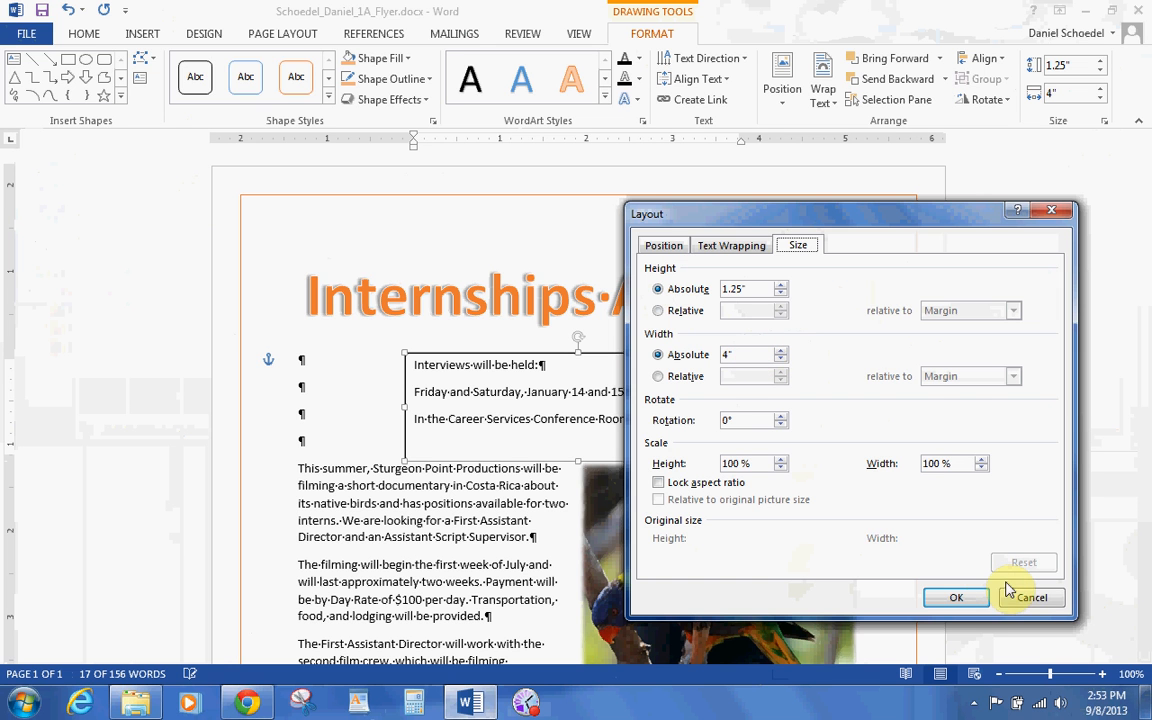
left_click(660, 246)
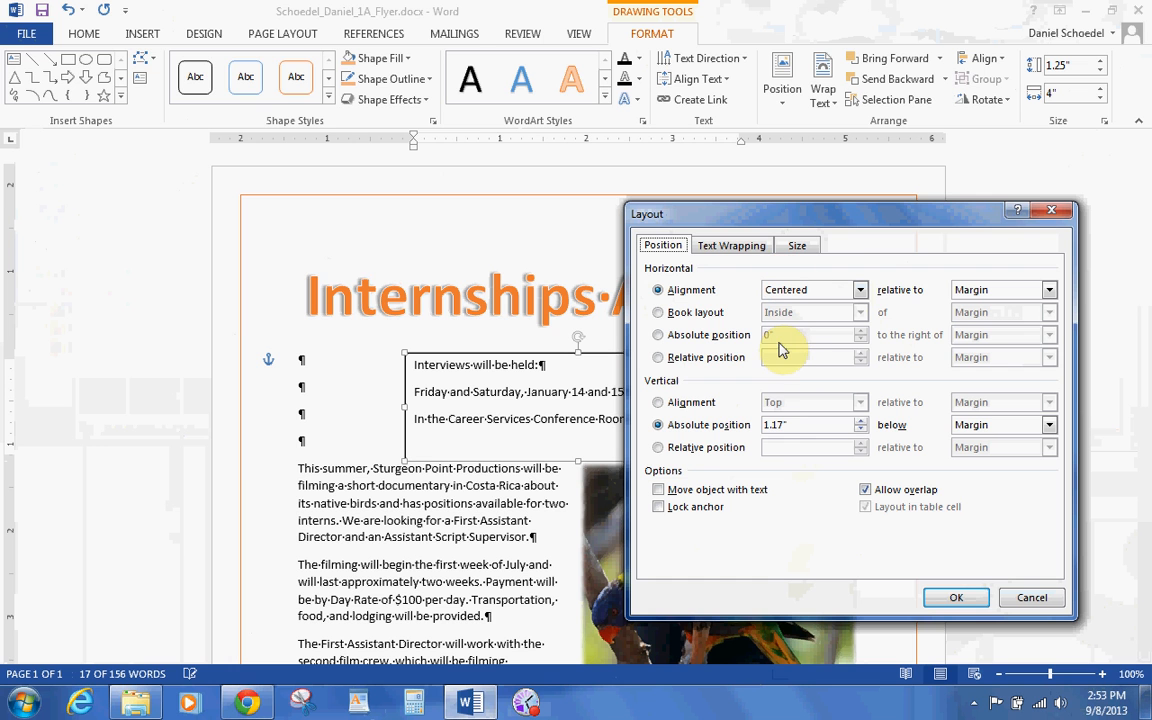
left_click(797, 421)
key("BackSpace")
key("BackSpace")
key("BackSpace")
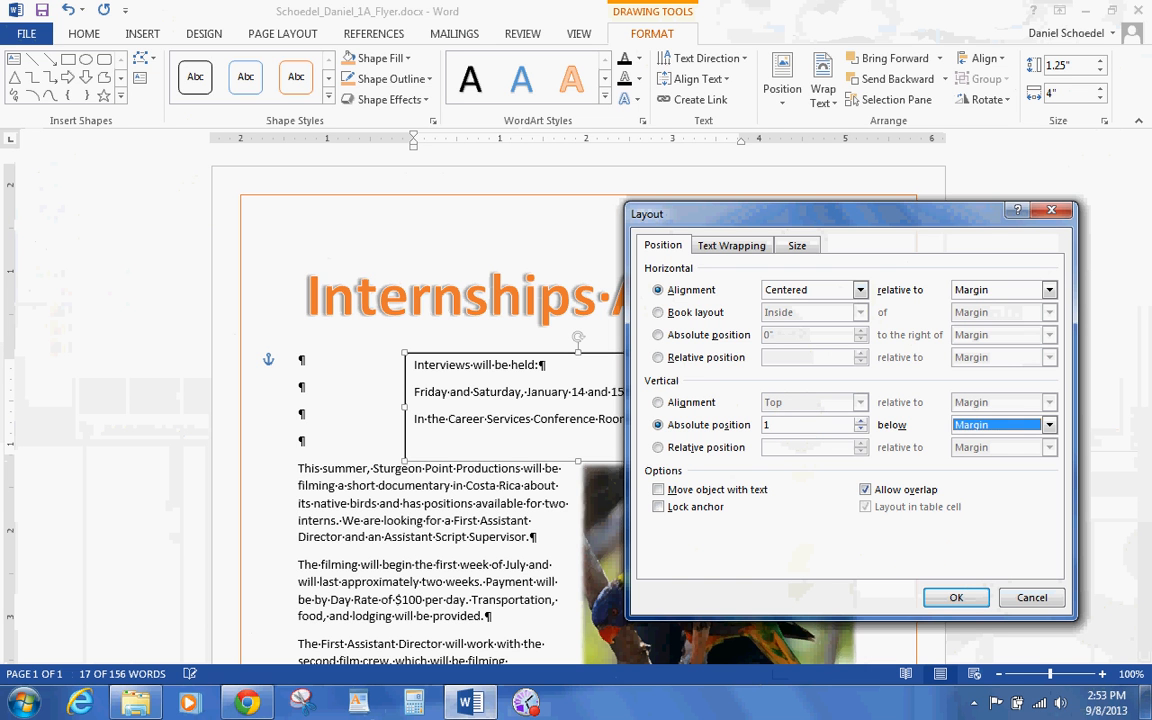
left_click(956, 597)
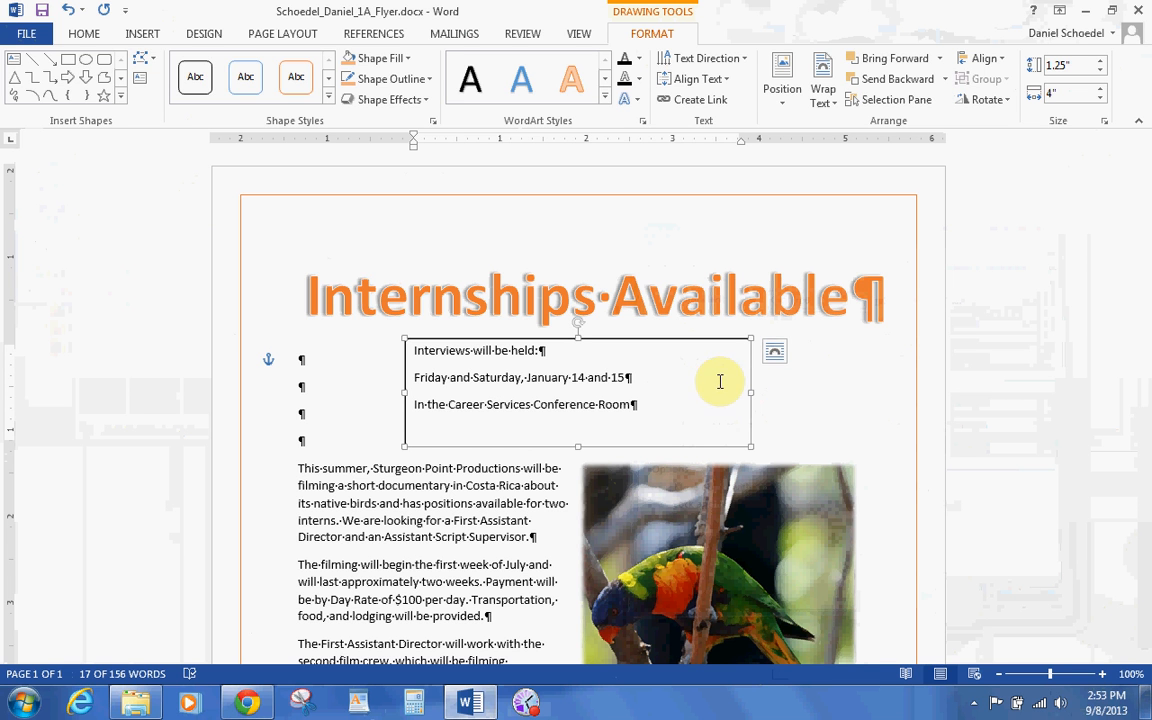
Format all three lines in the text box as bold, 16 pt and centered.
left_click_drag(644, 398, 435, 350)
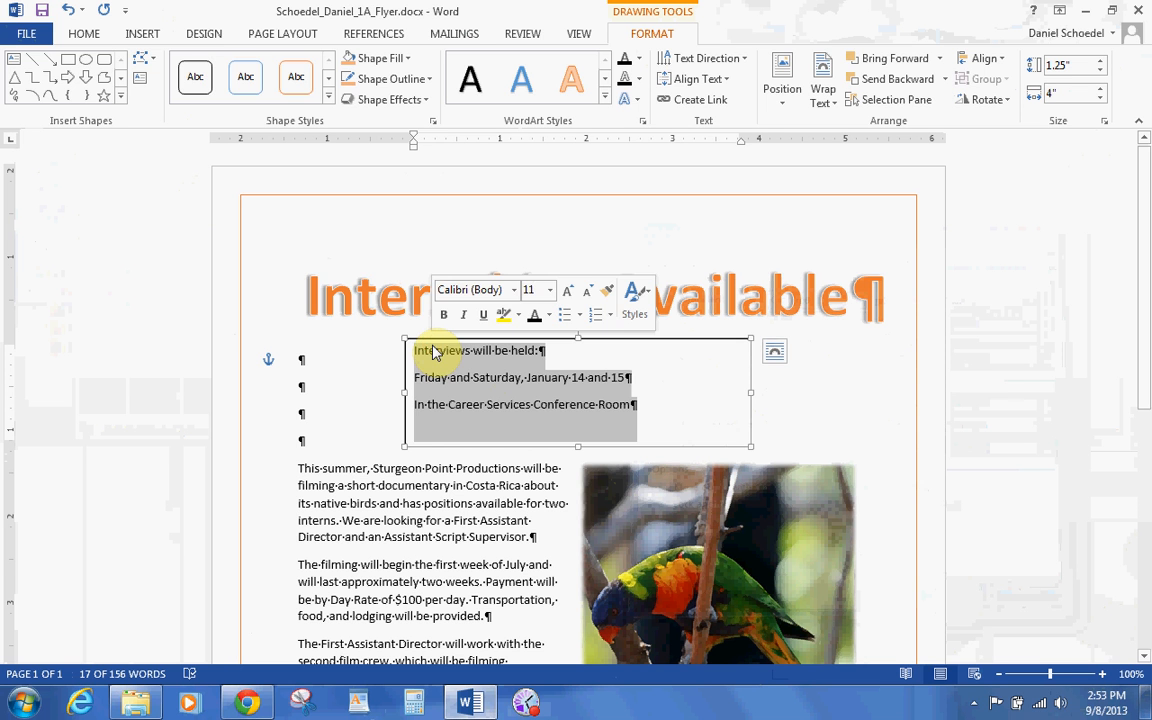
left_click(80, 34)
left_click(155, 94)
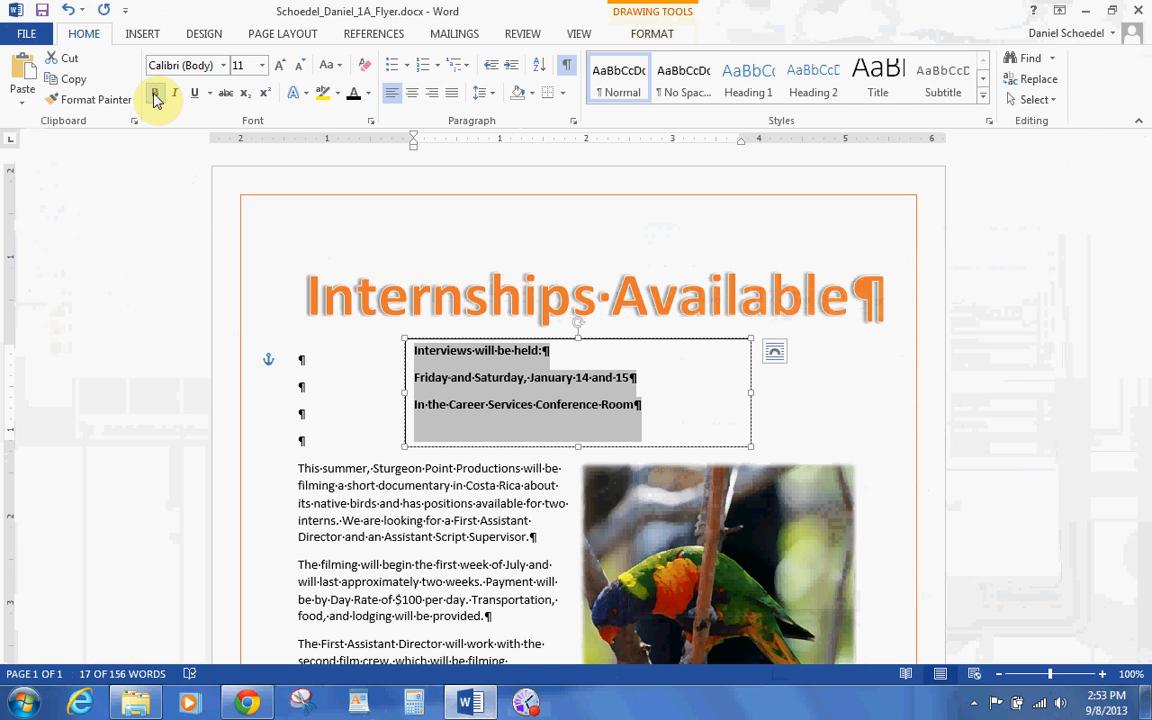
left_click(250, 67)
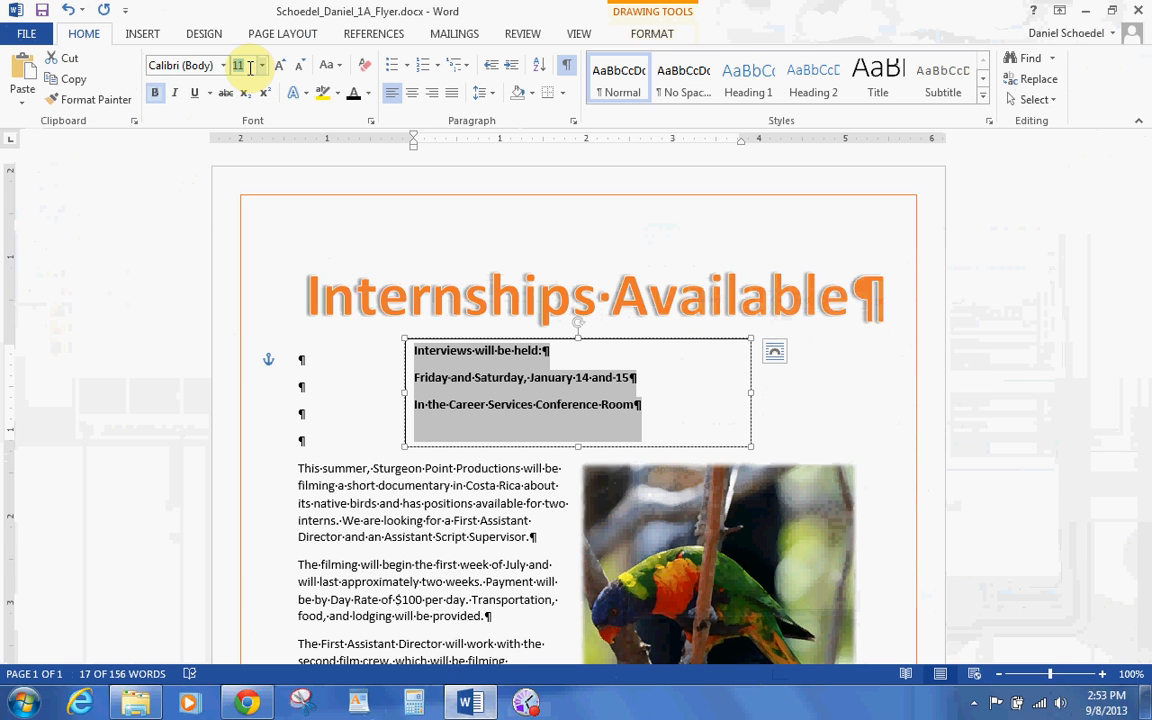
type("16")
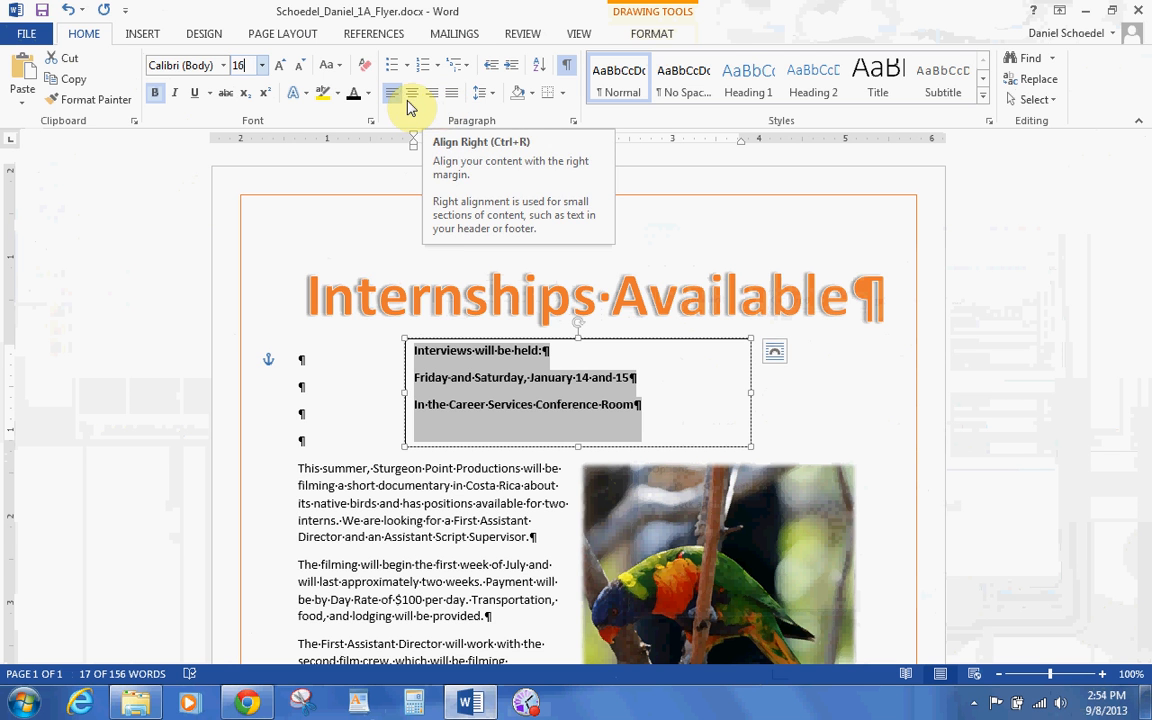
left_click(411, 95)
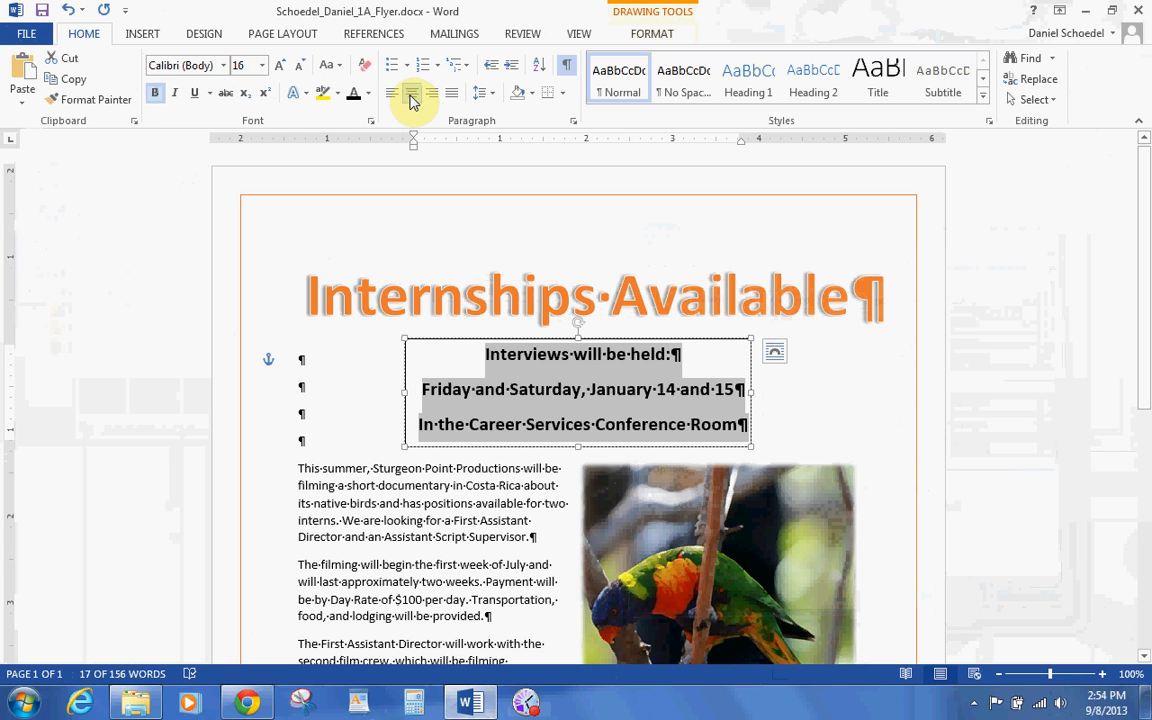
left_click(800, 389)
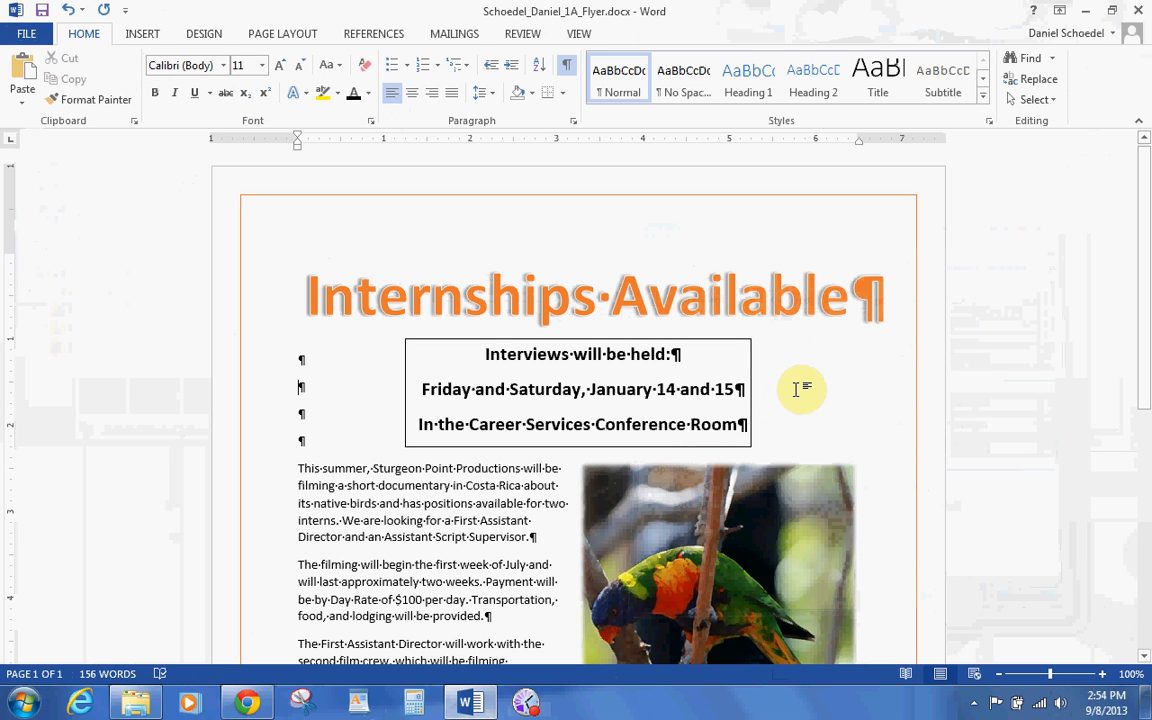
Apply the Colored Outline - Orange, Accent 2 shape style to the interview text box.
left_click(744, 353)
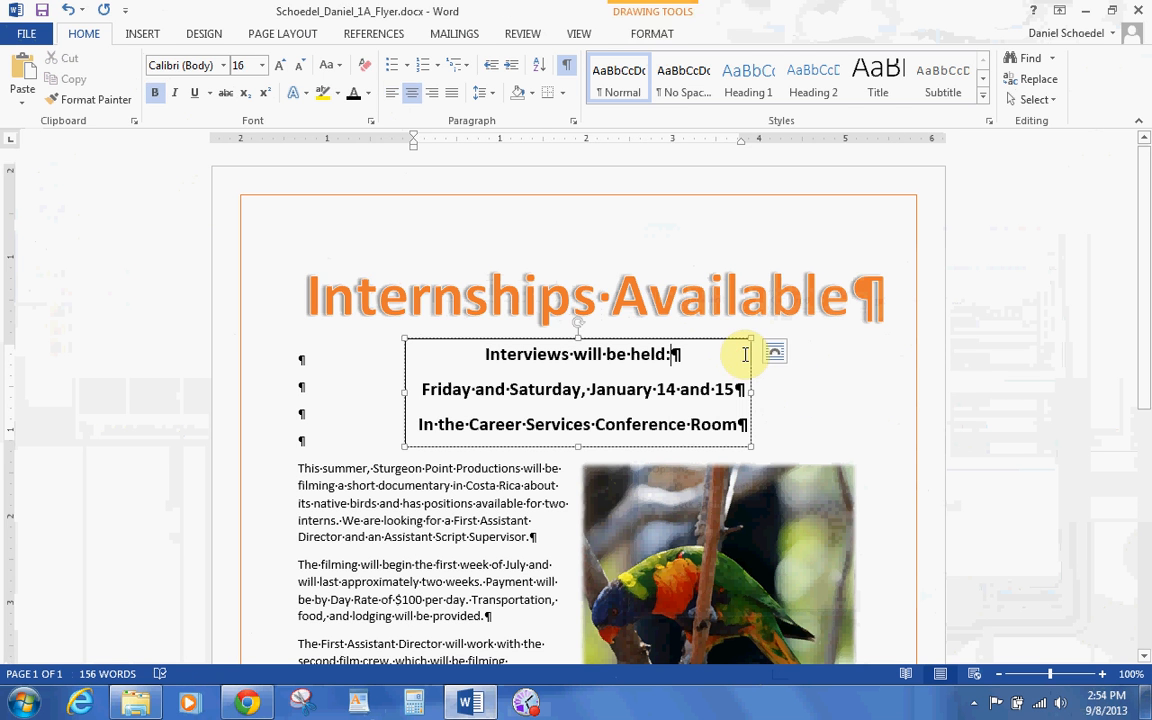
left_click(655, 35)
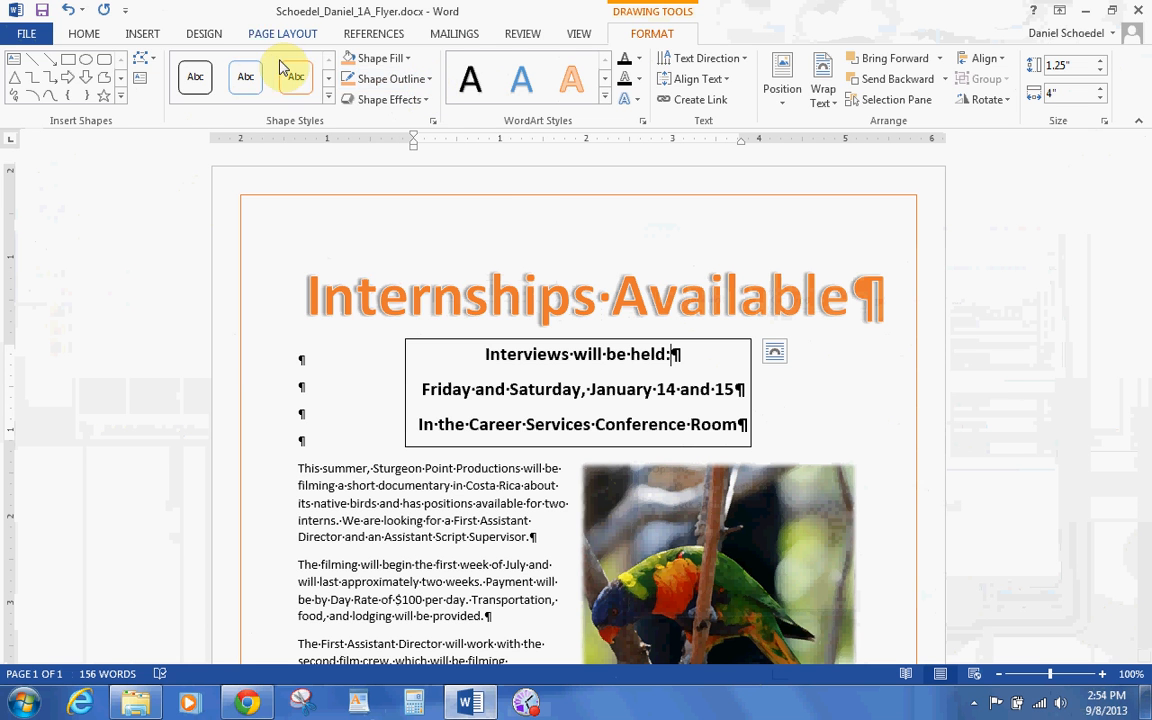
left_click(328, 95)
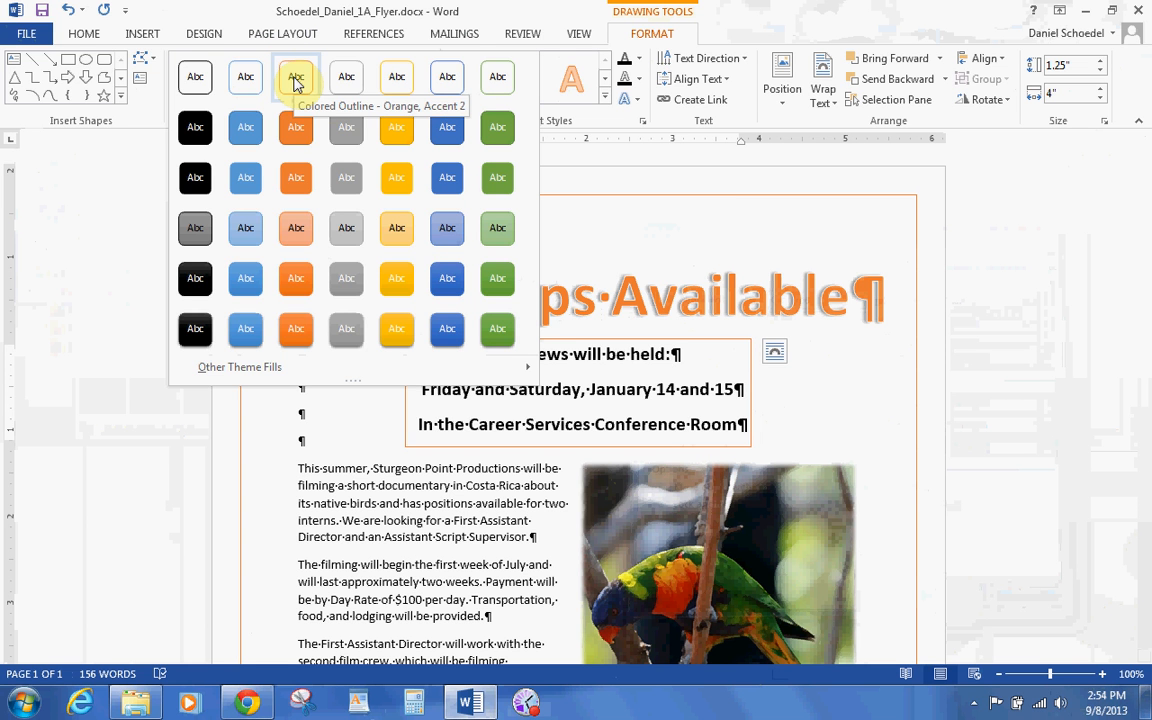
left_click(296, 80)
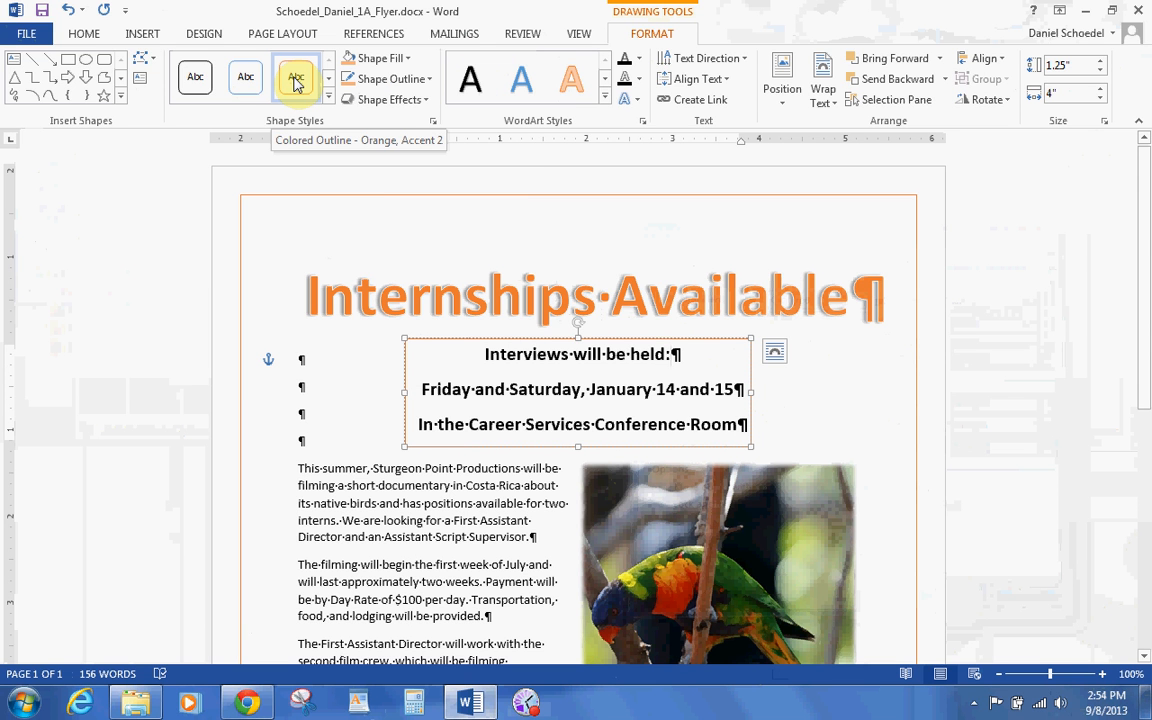
Apply the first Outer shadow text effect in the interview text box.
left_click(628, 99)
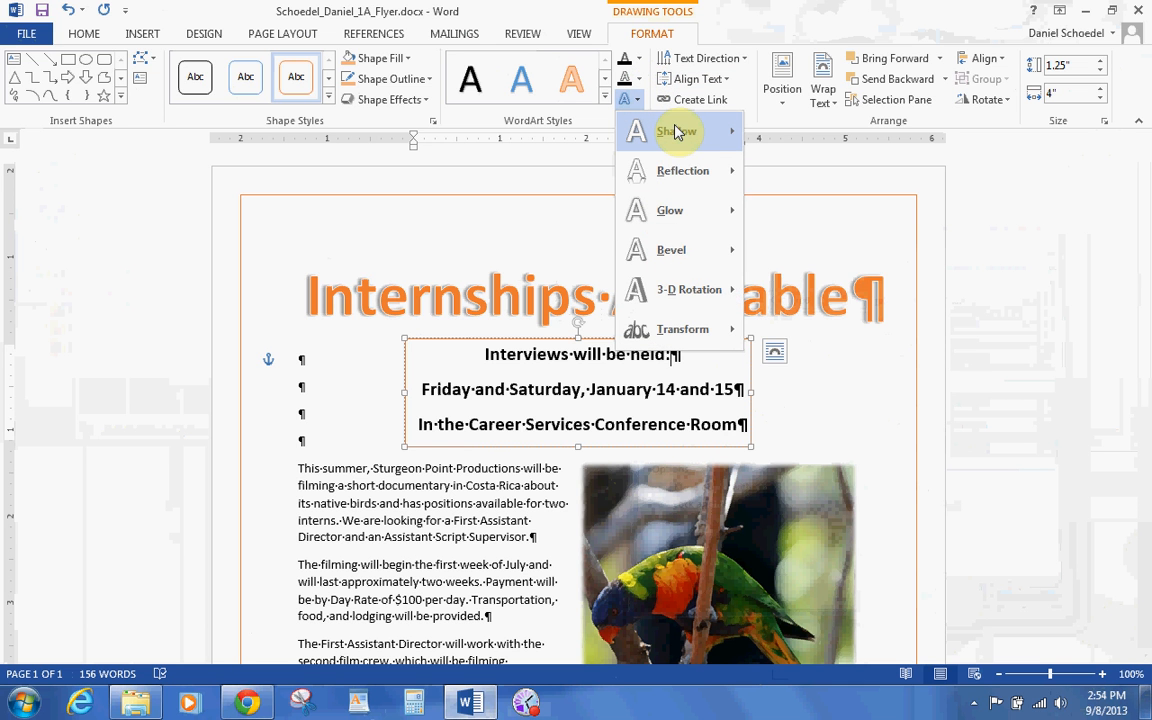
mouse_move(676, 131)
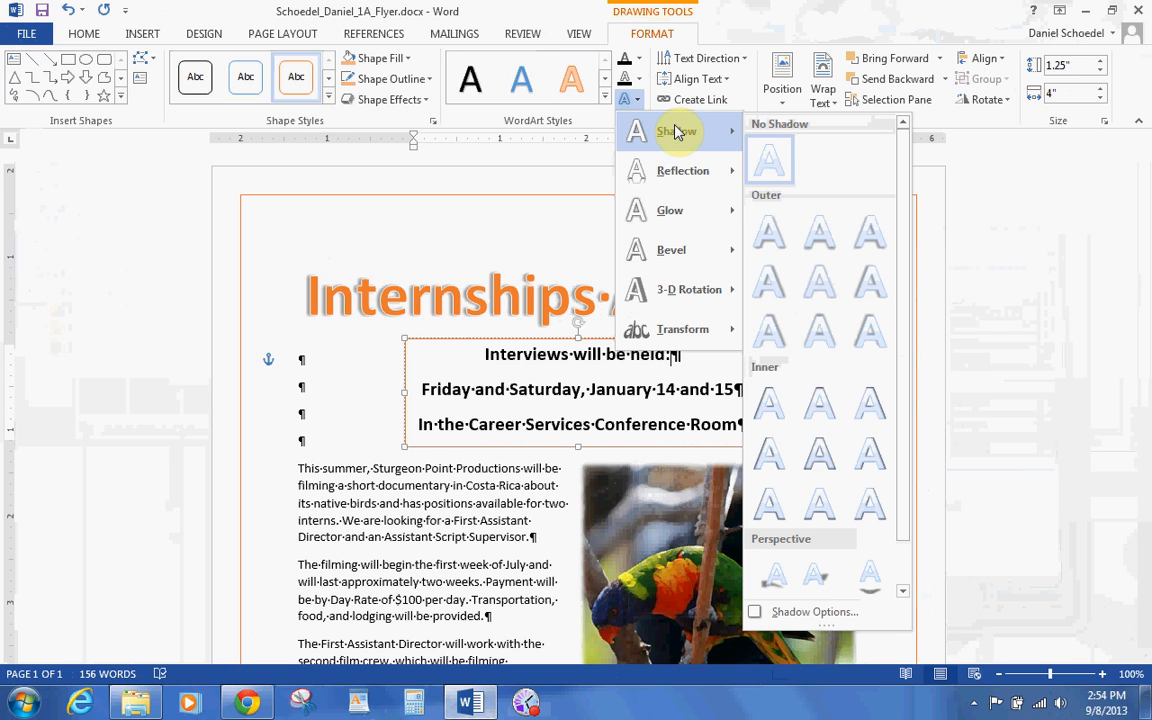
left_click(770, 230)
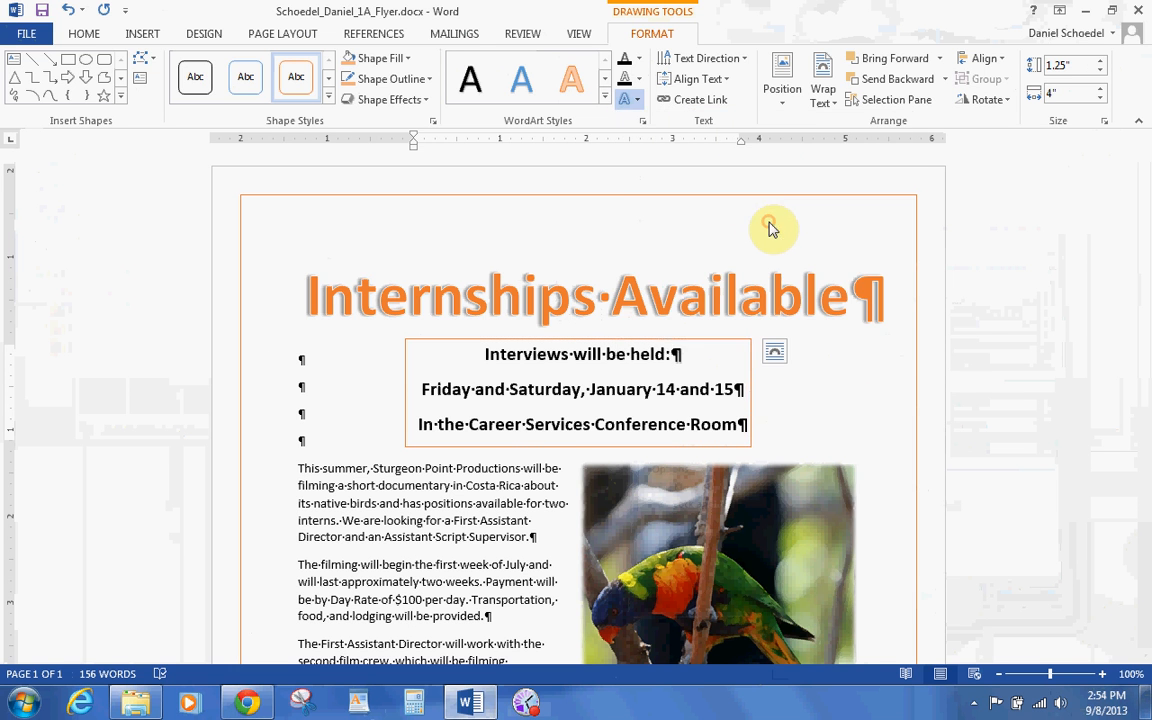
left_click(800, 437)
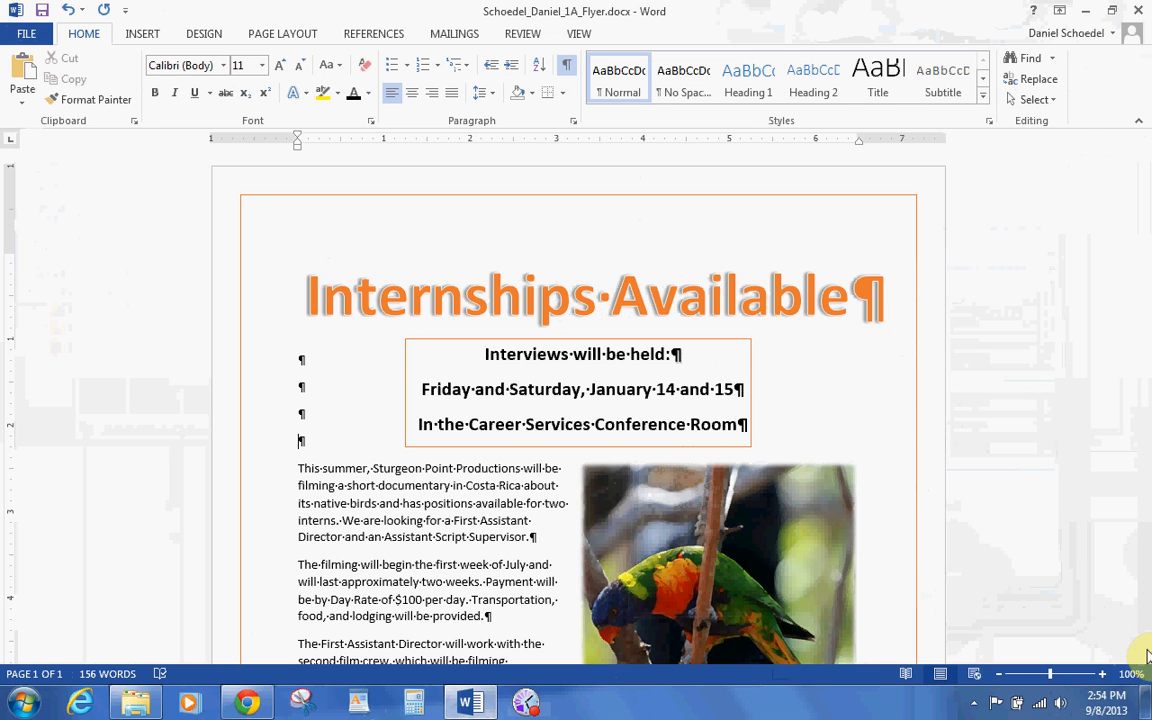
scroll(1145, 657, "down", 6)
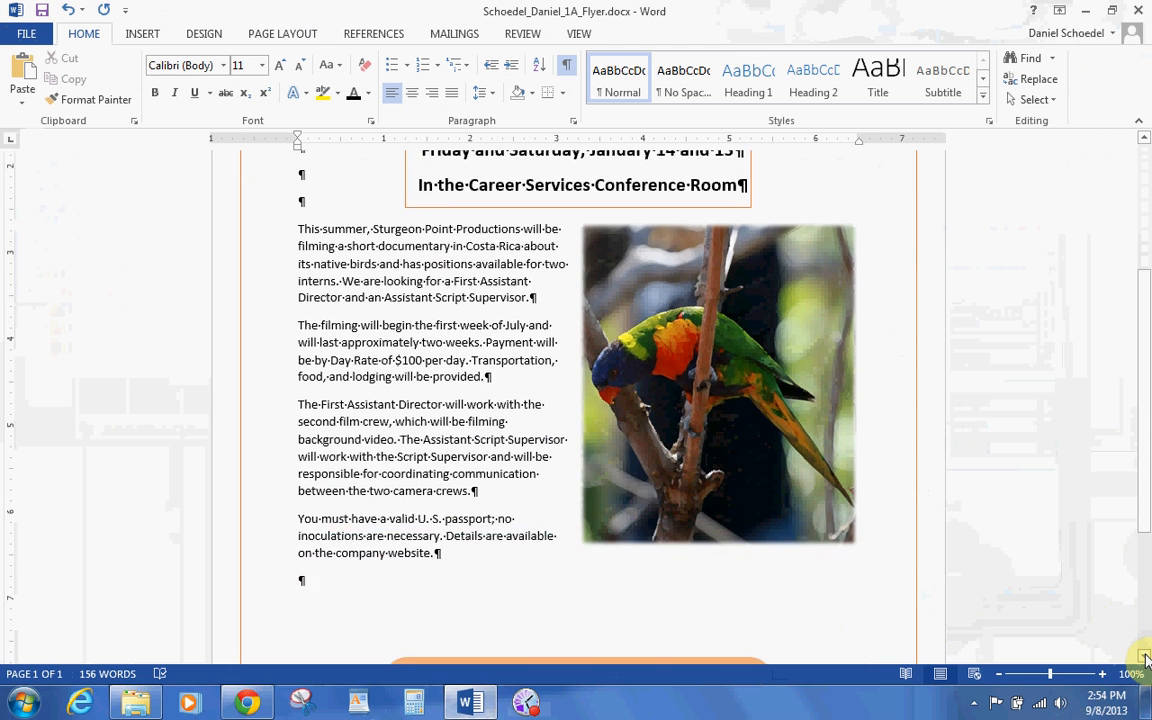